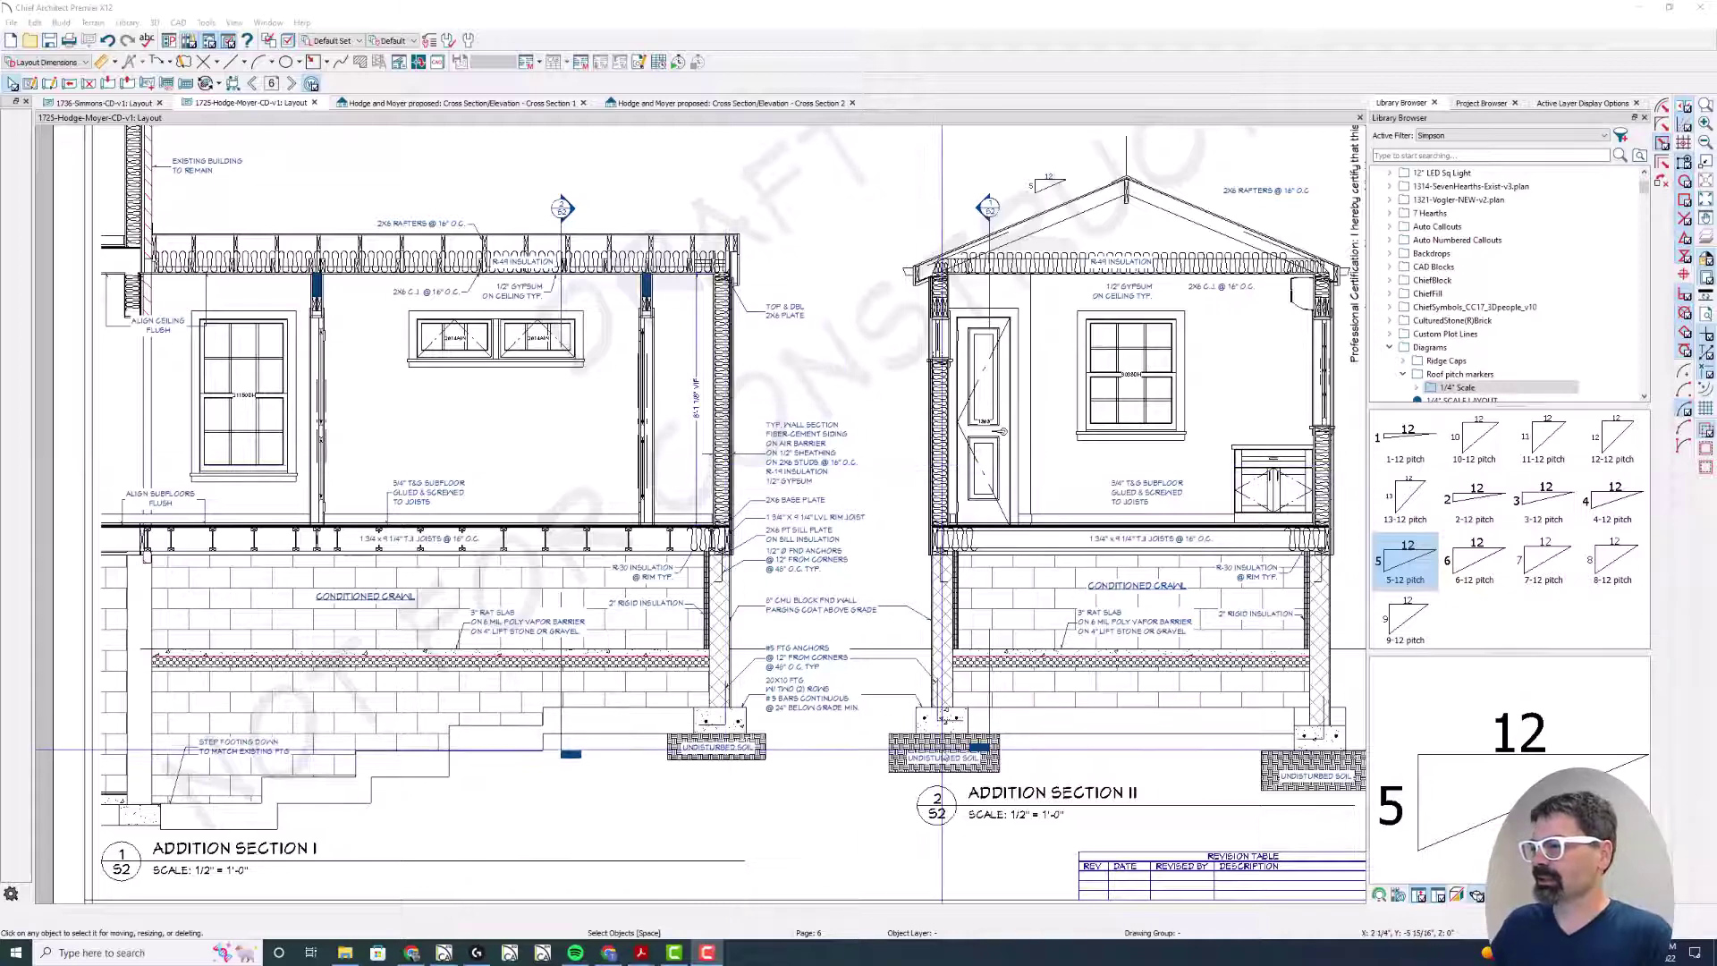
# Step: On the layout sheet, check the Addition Section I and II boxes, then clear the selection
pyautogui.scroll(3, 942, 749)
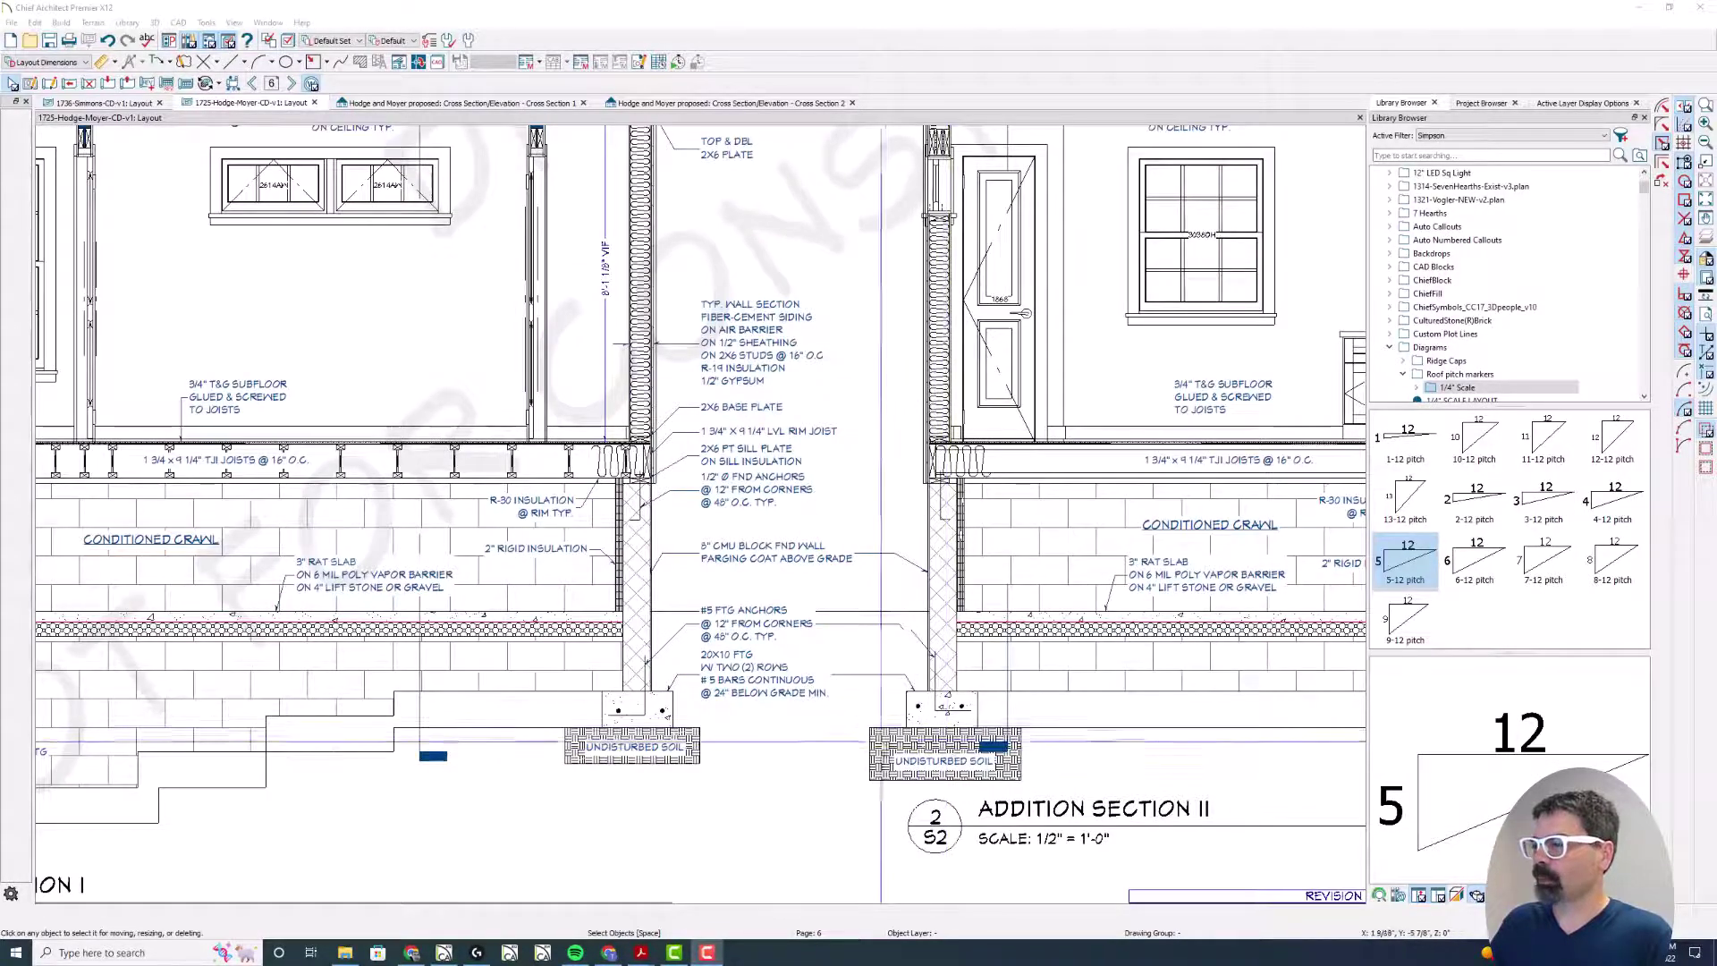
pyautogui.click(561, 699)
pyautogui.scroll(-3, 561, 699)
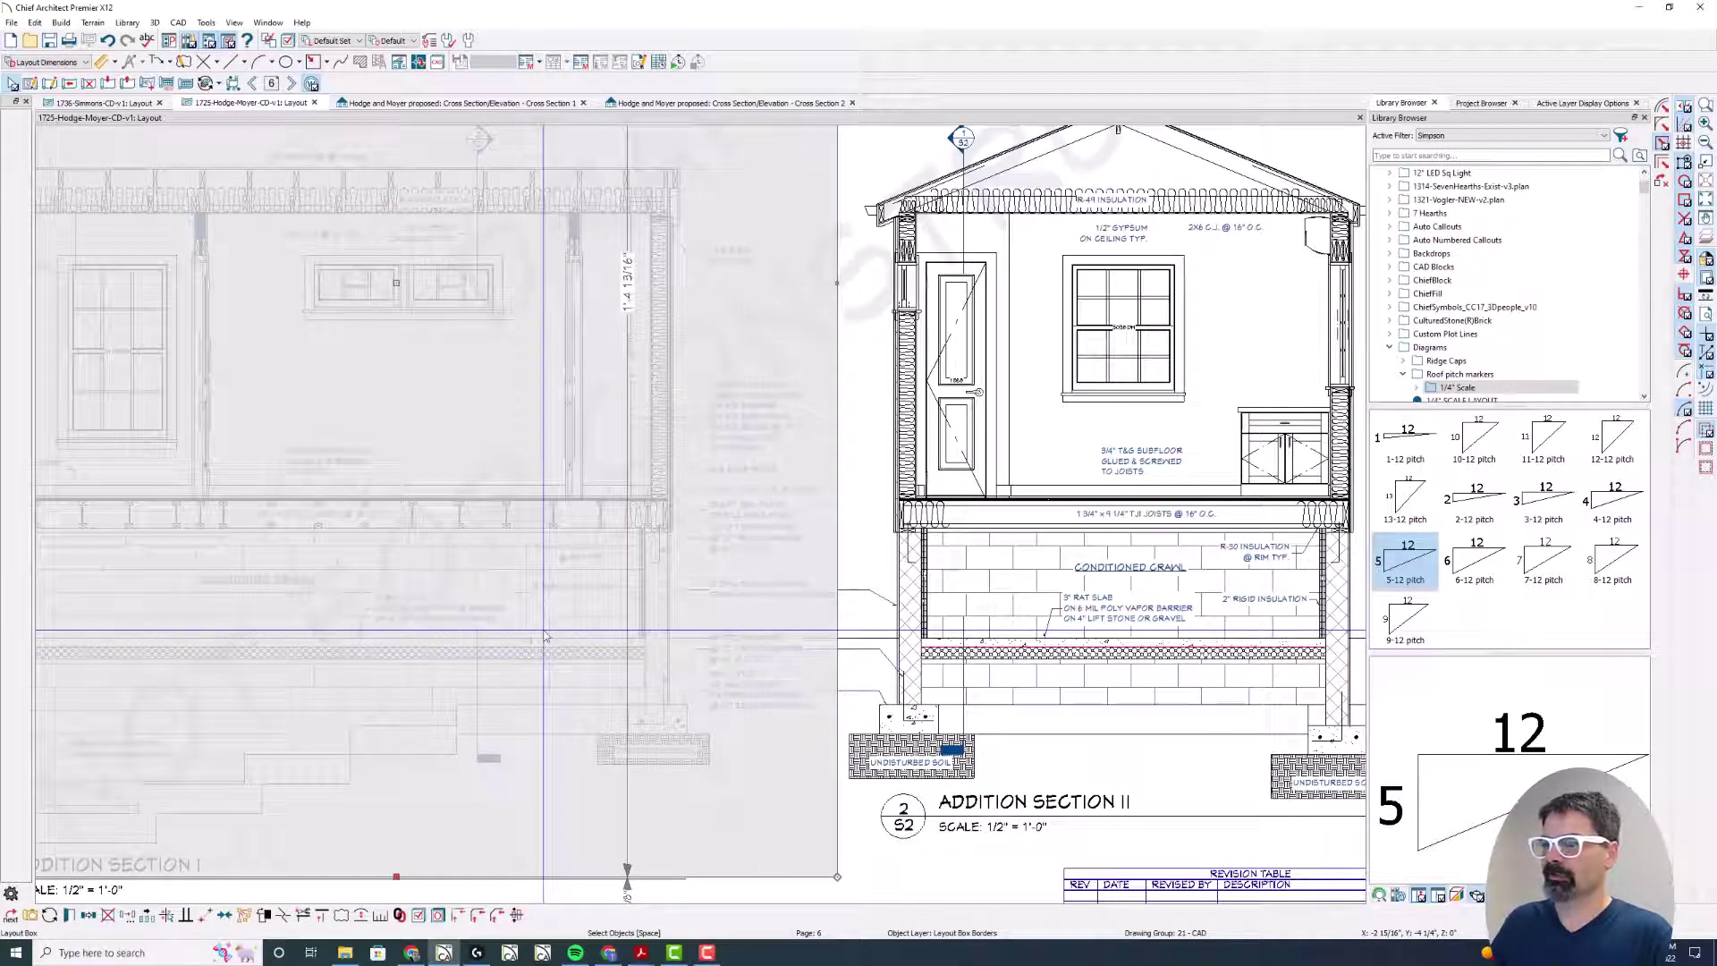
pyautogui.click(965, 623)
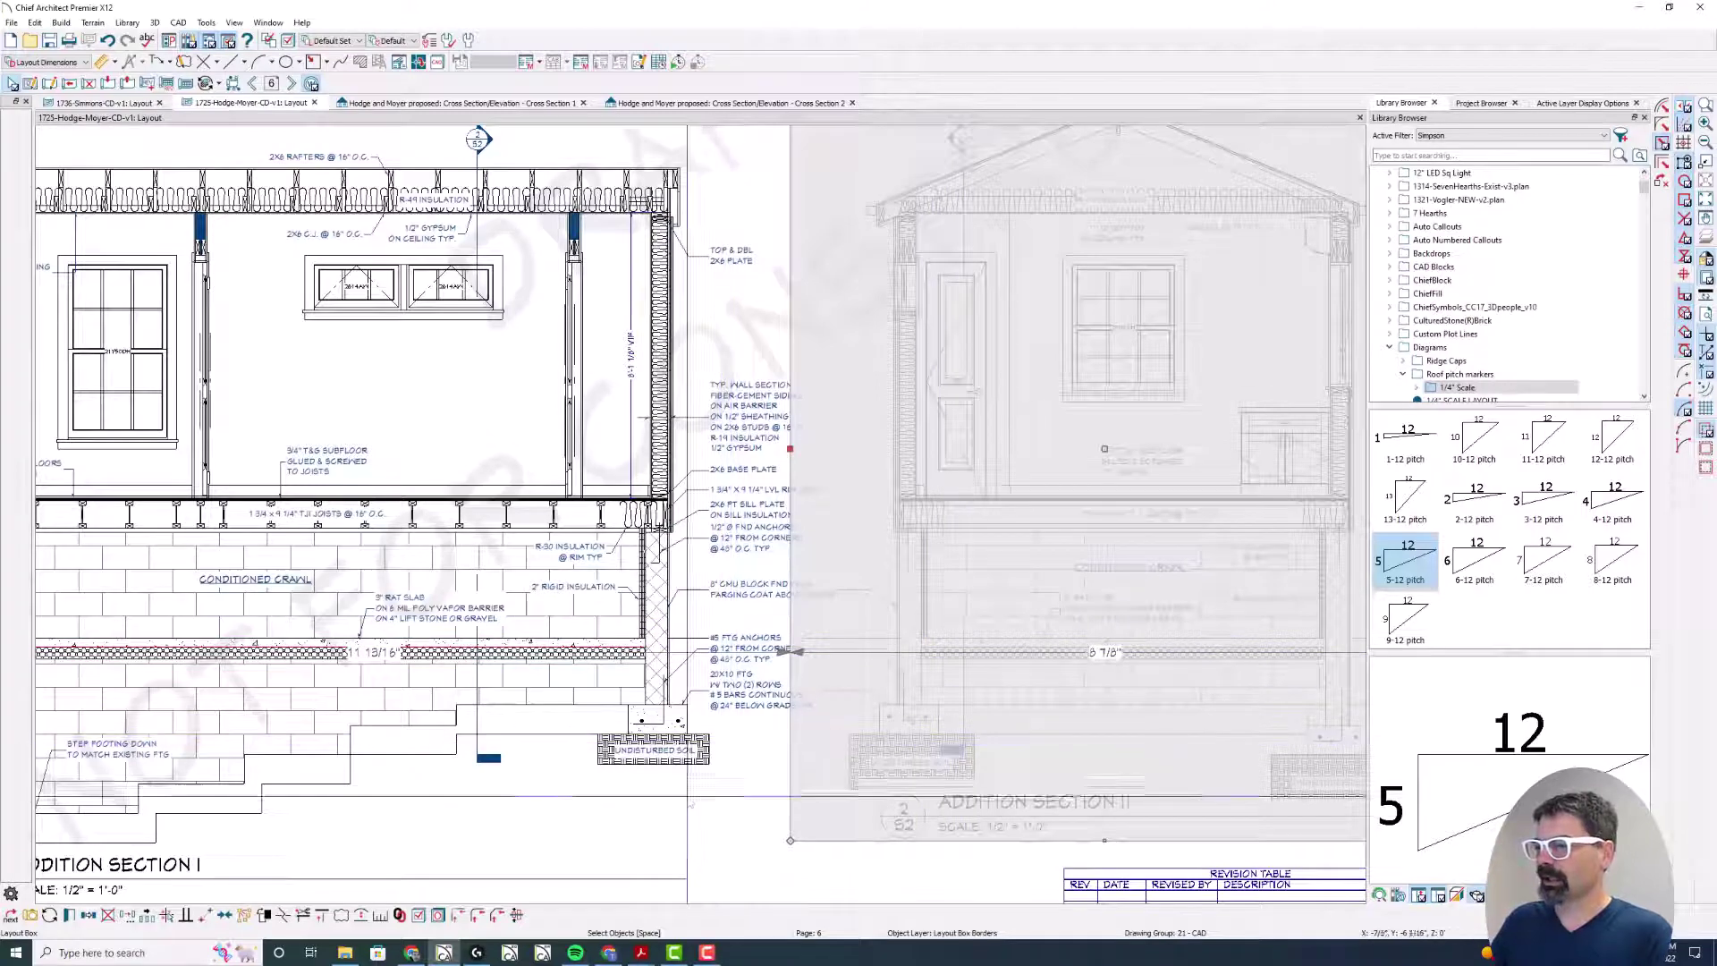
pyautogui.click(690, 803)
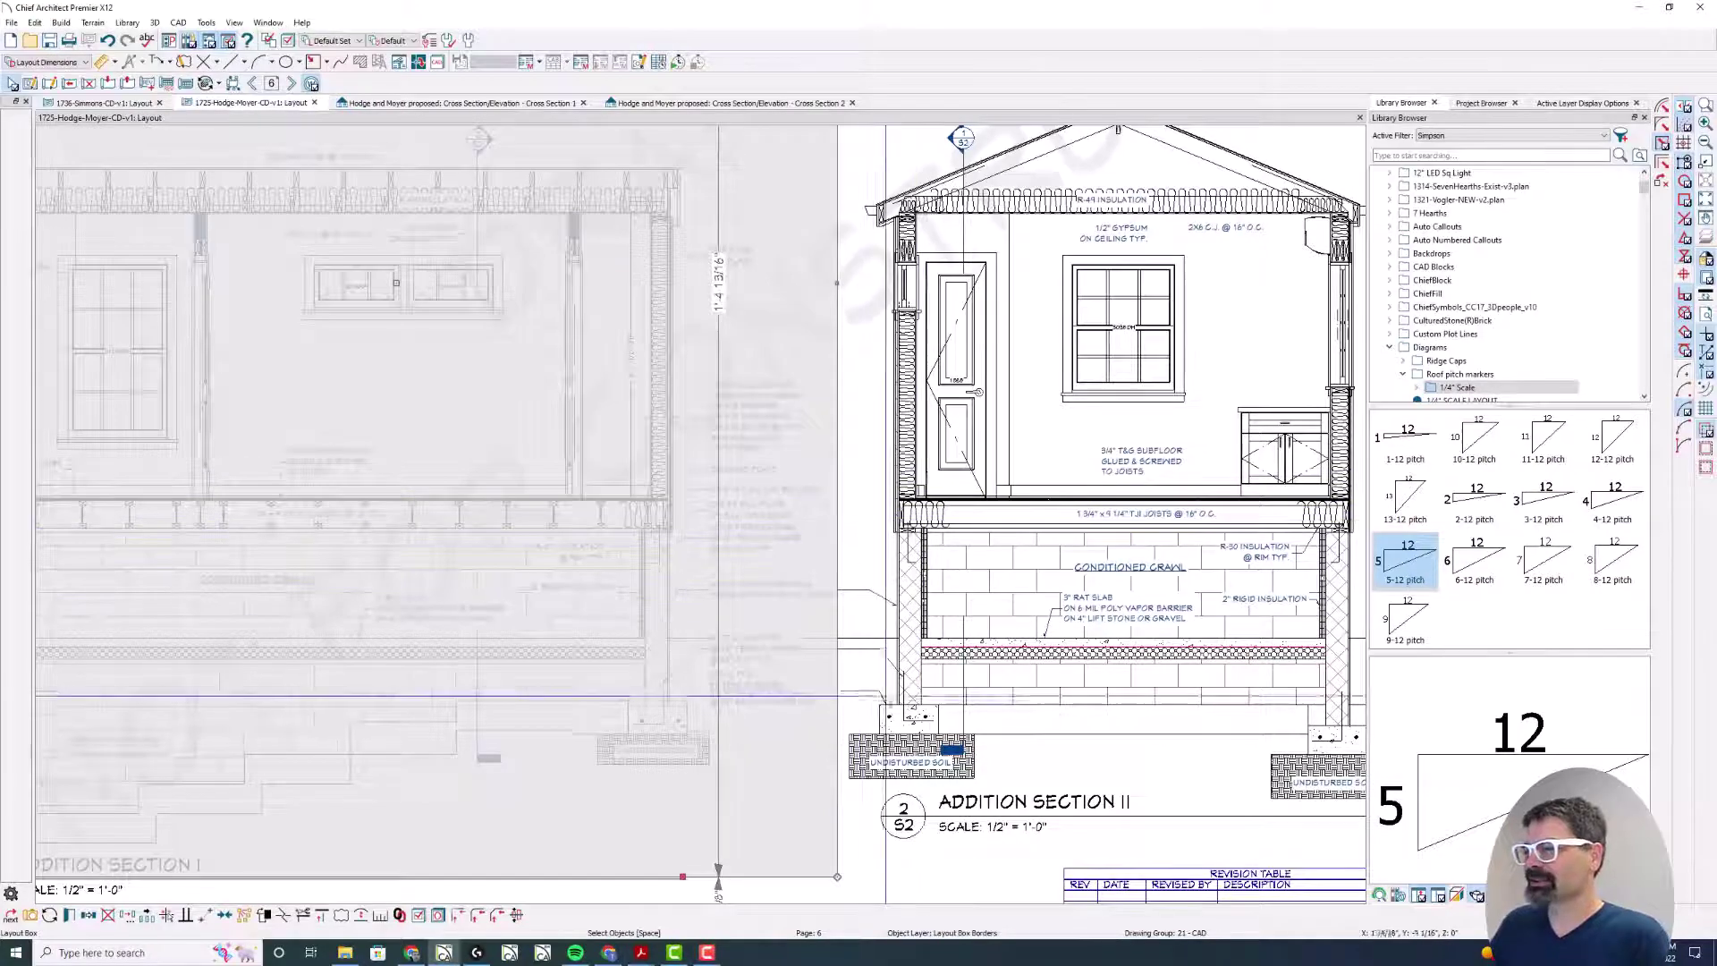
pyautogui.press('Escape')
# Step: In Cross Section 1, marquee-select all the note text, then go to Cross Section 2
pyautogui.scroll(1, 870, 866)
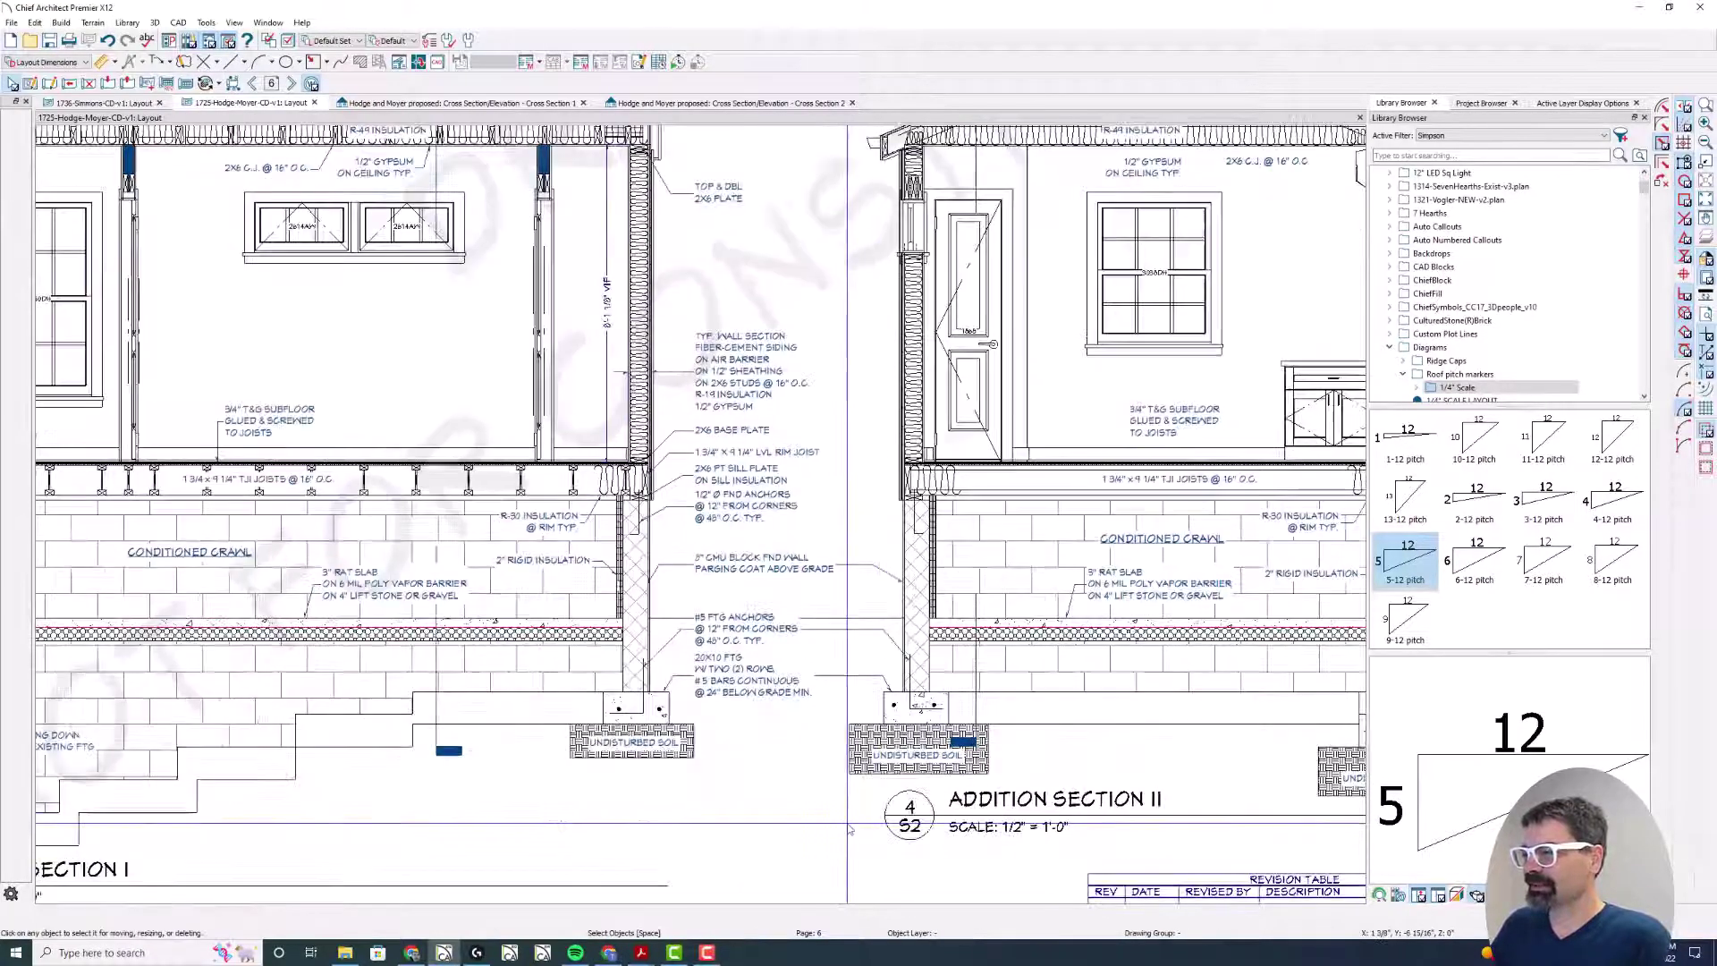
pyautogui.click(418, 103)
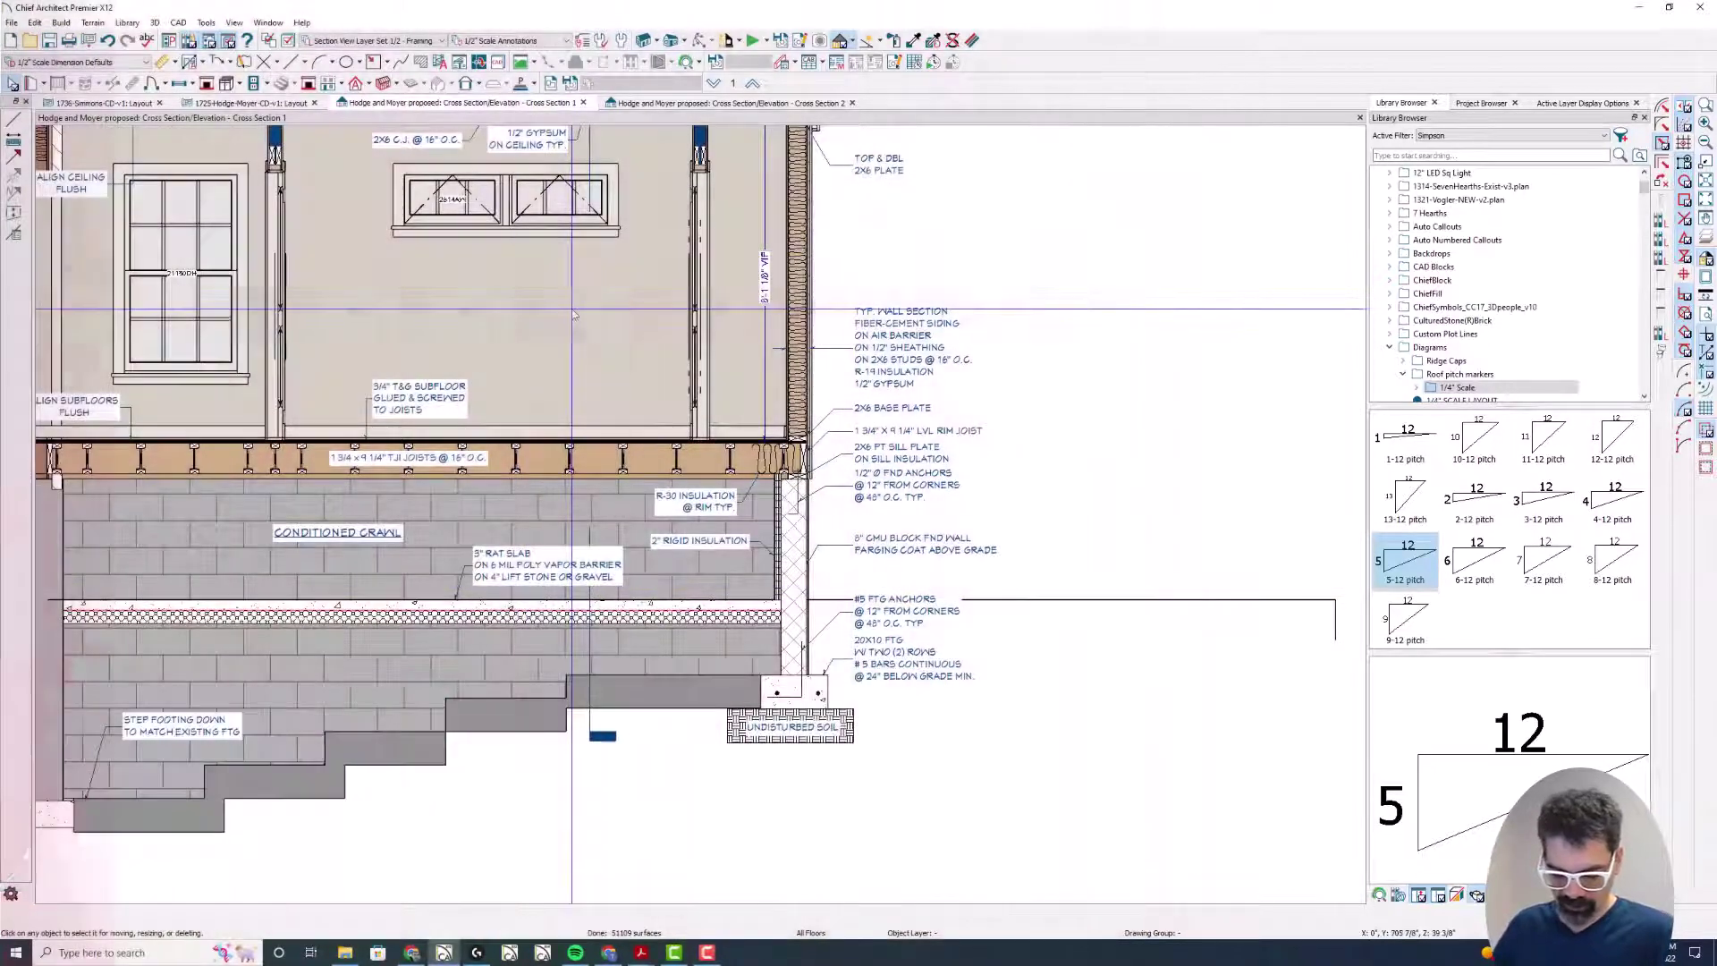
pyautogui.press('t')
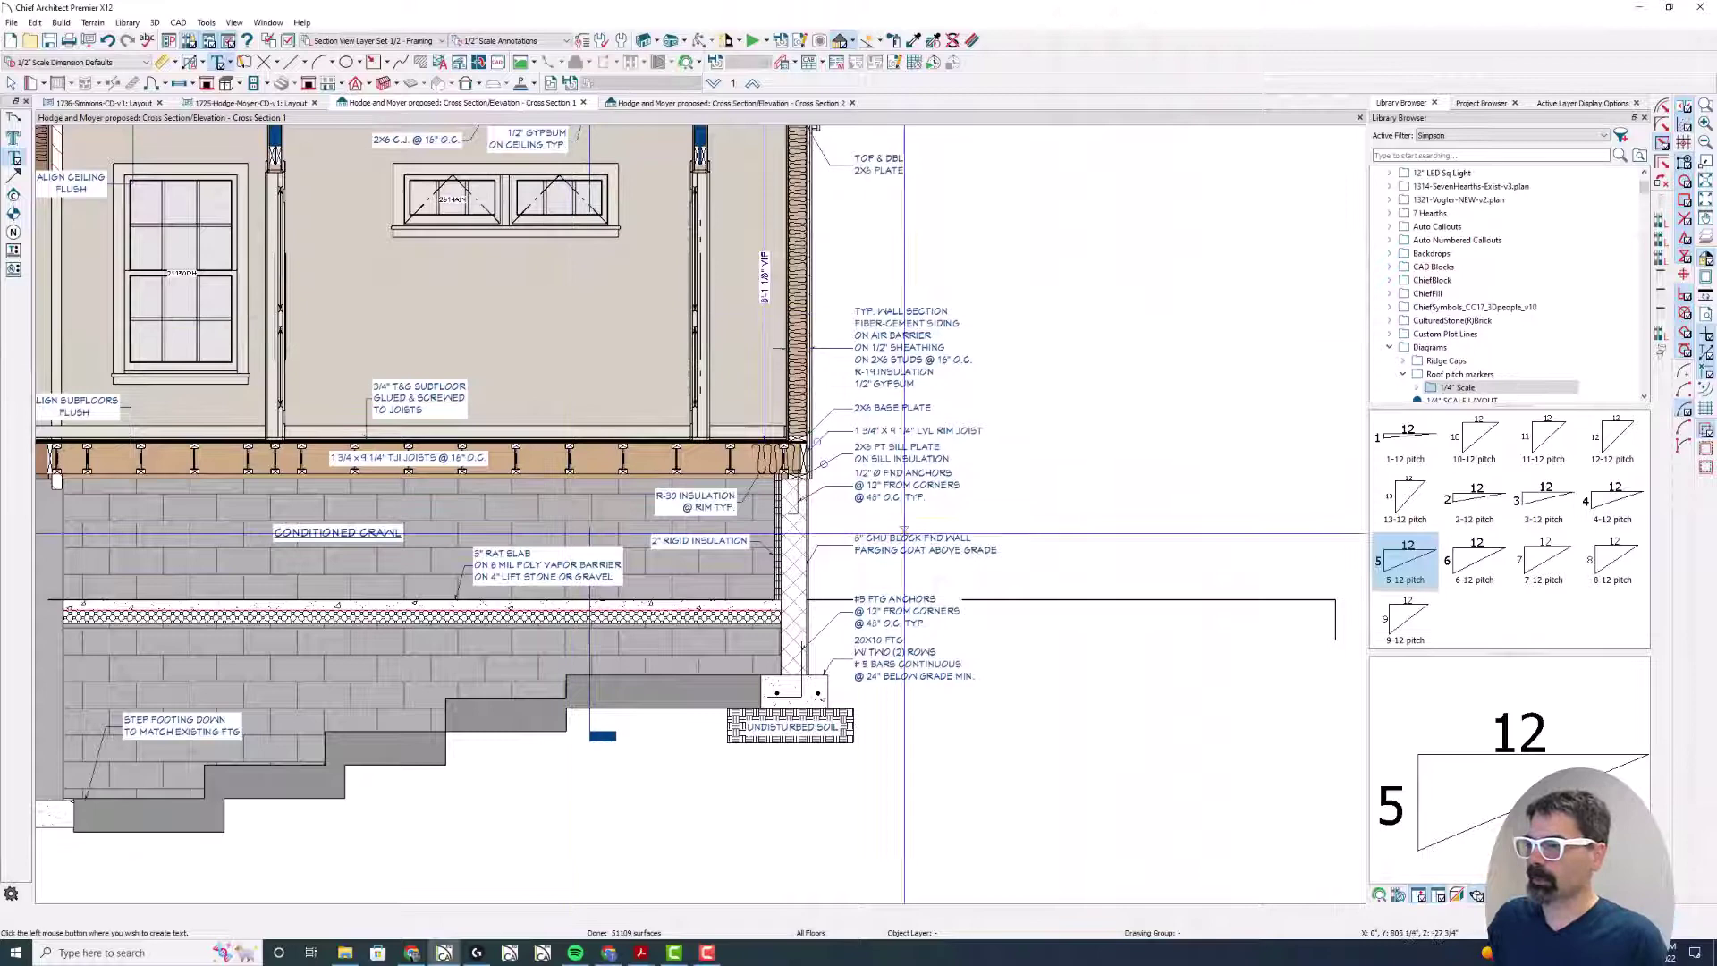
pyautogui.scroll(-1, 997, 723)
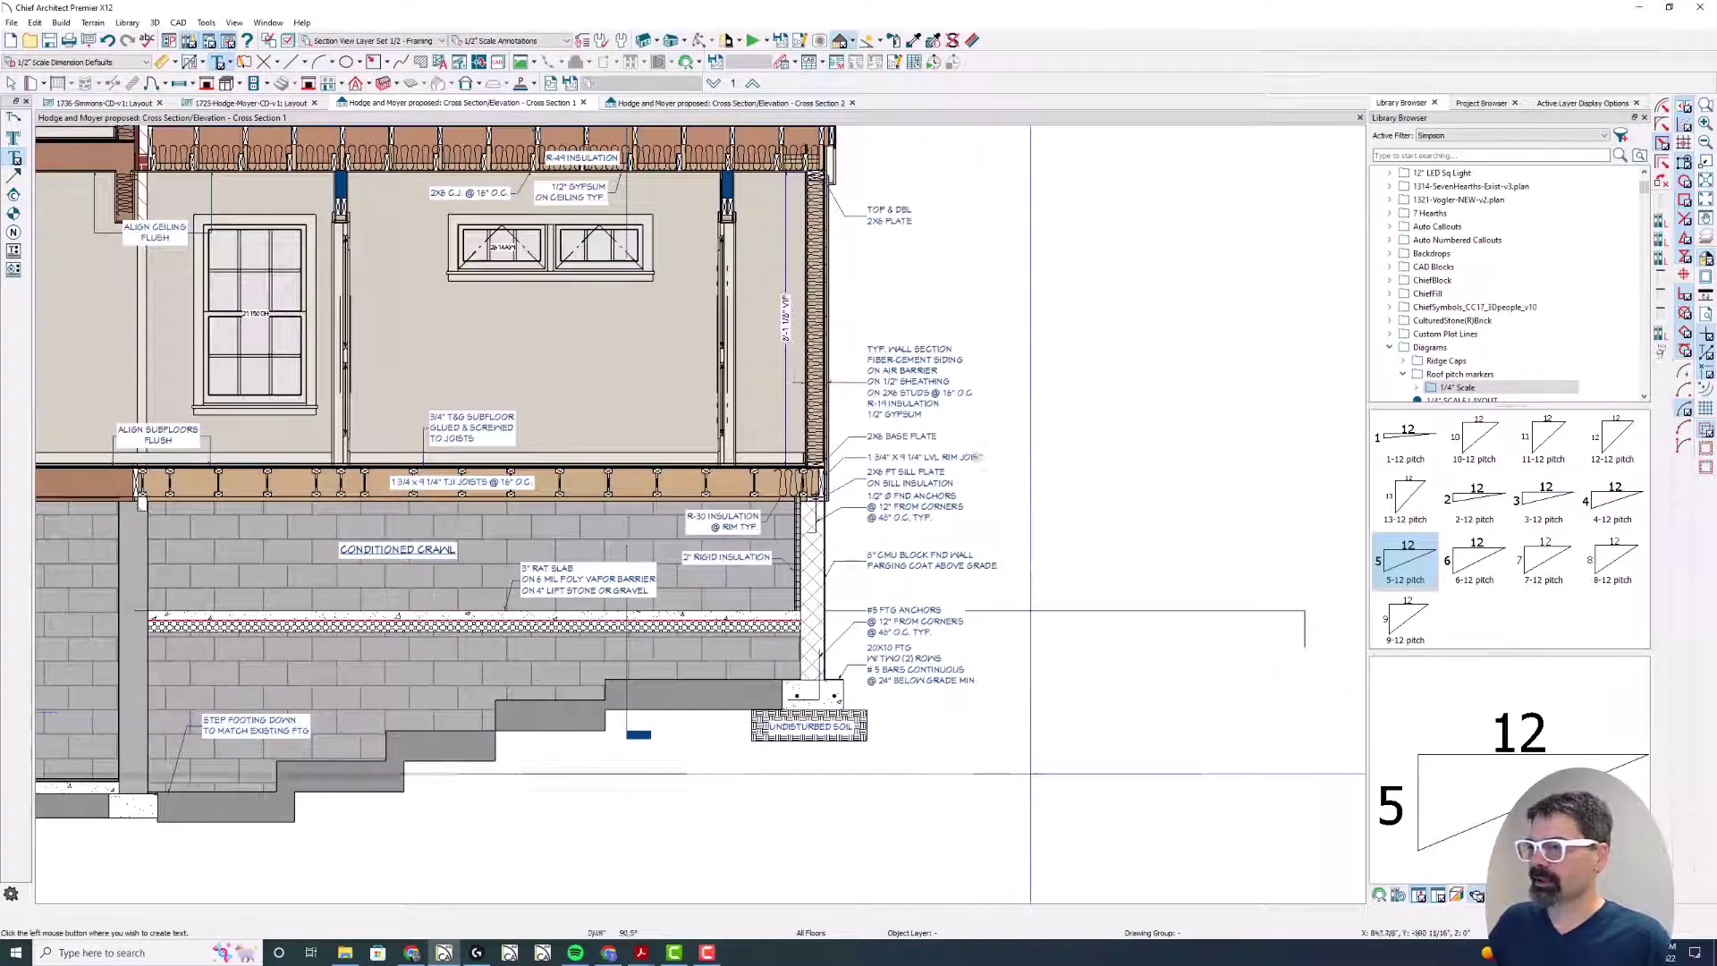
pyautogui.moveTo(1030, 774); pyautogui.dragTo(43, 143)
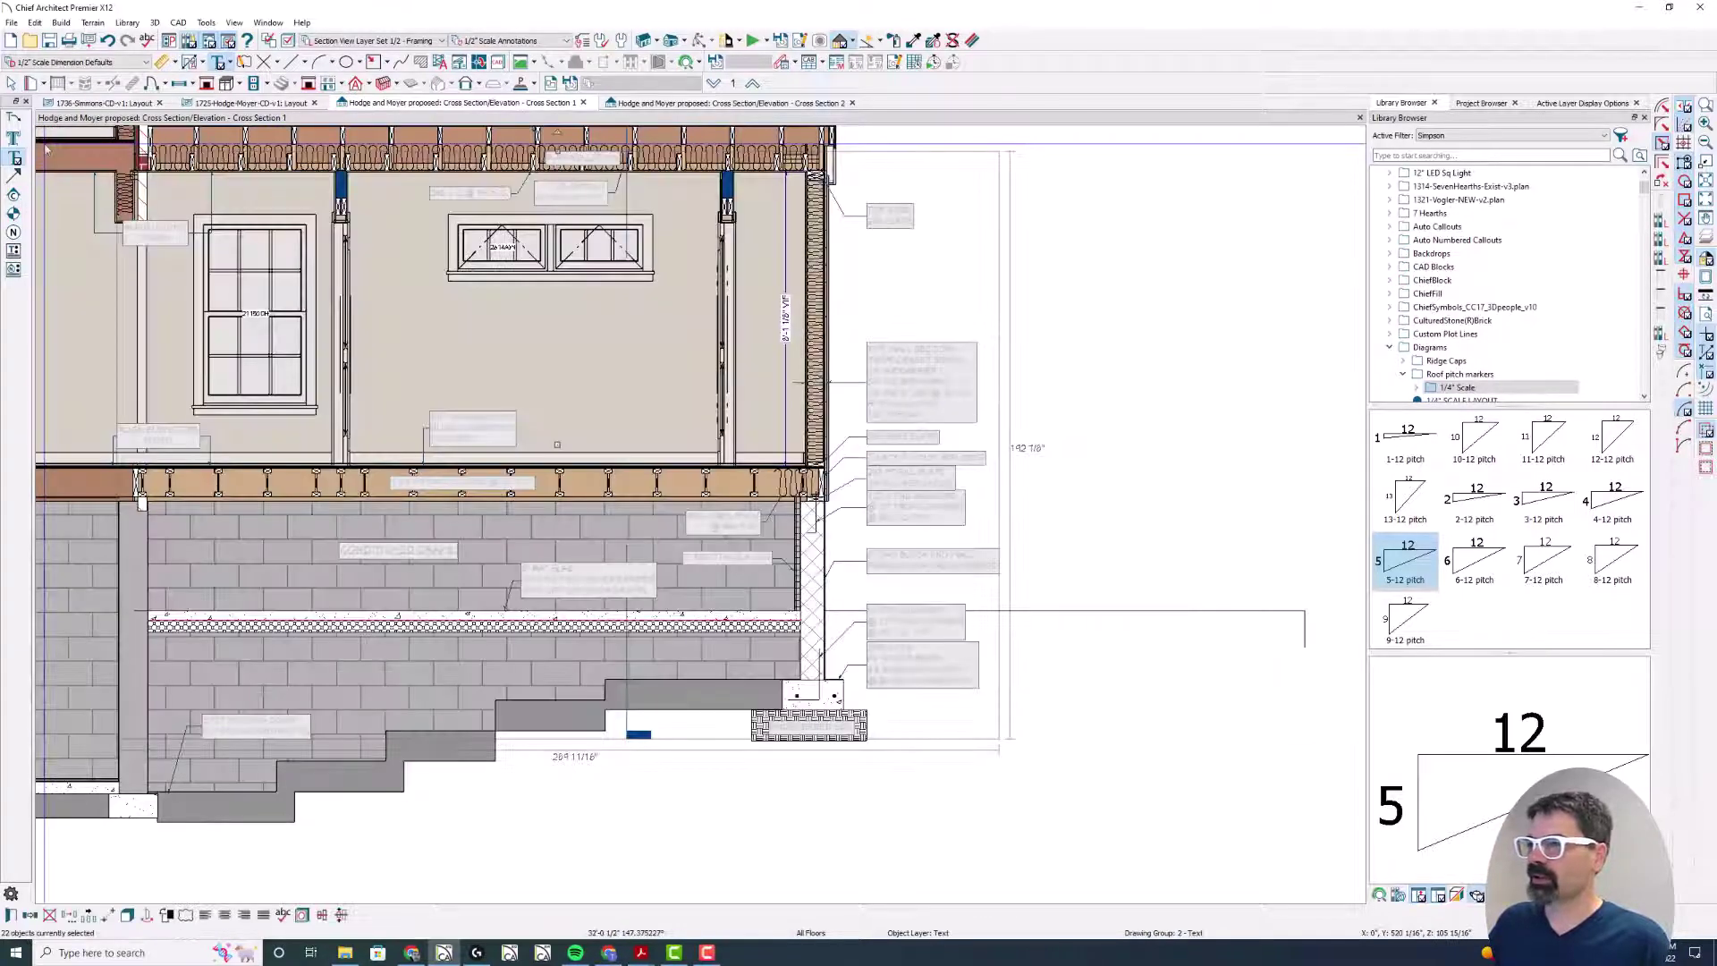
pyautogui.click(647, 105)
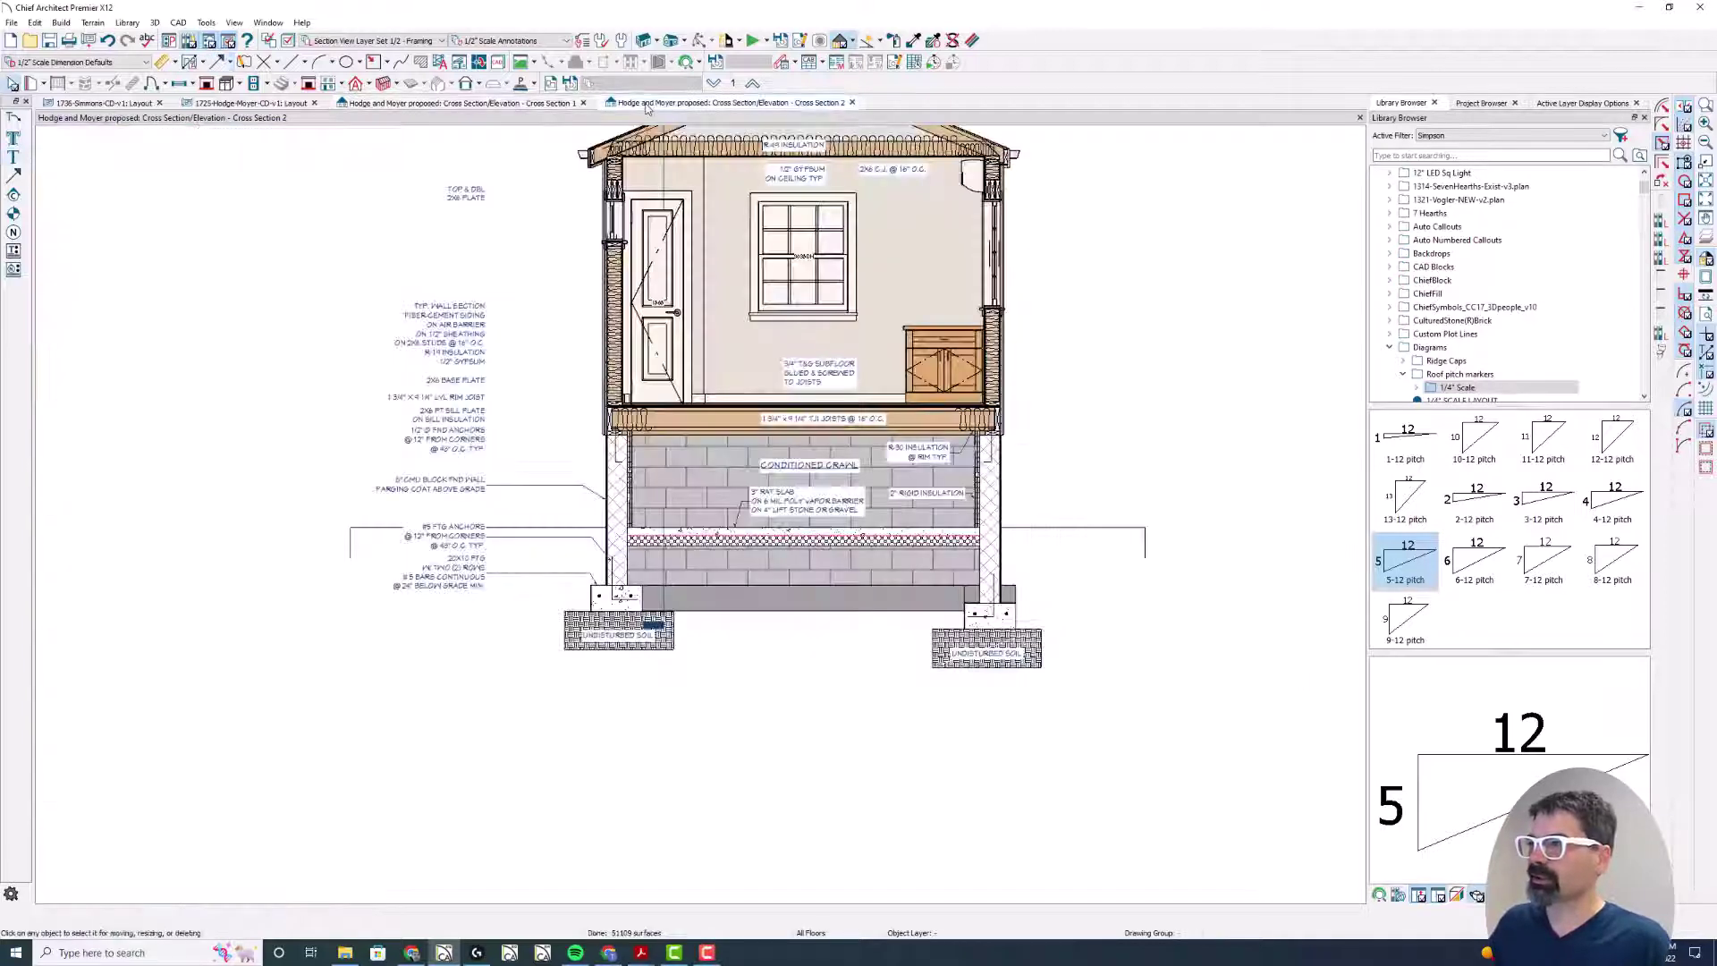
# Step: Paste the copied Cross Section 1 notes into Cross Section 2 and drag them left of the house
pyautogui.click(706, 310)
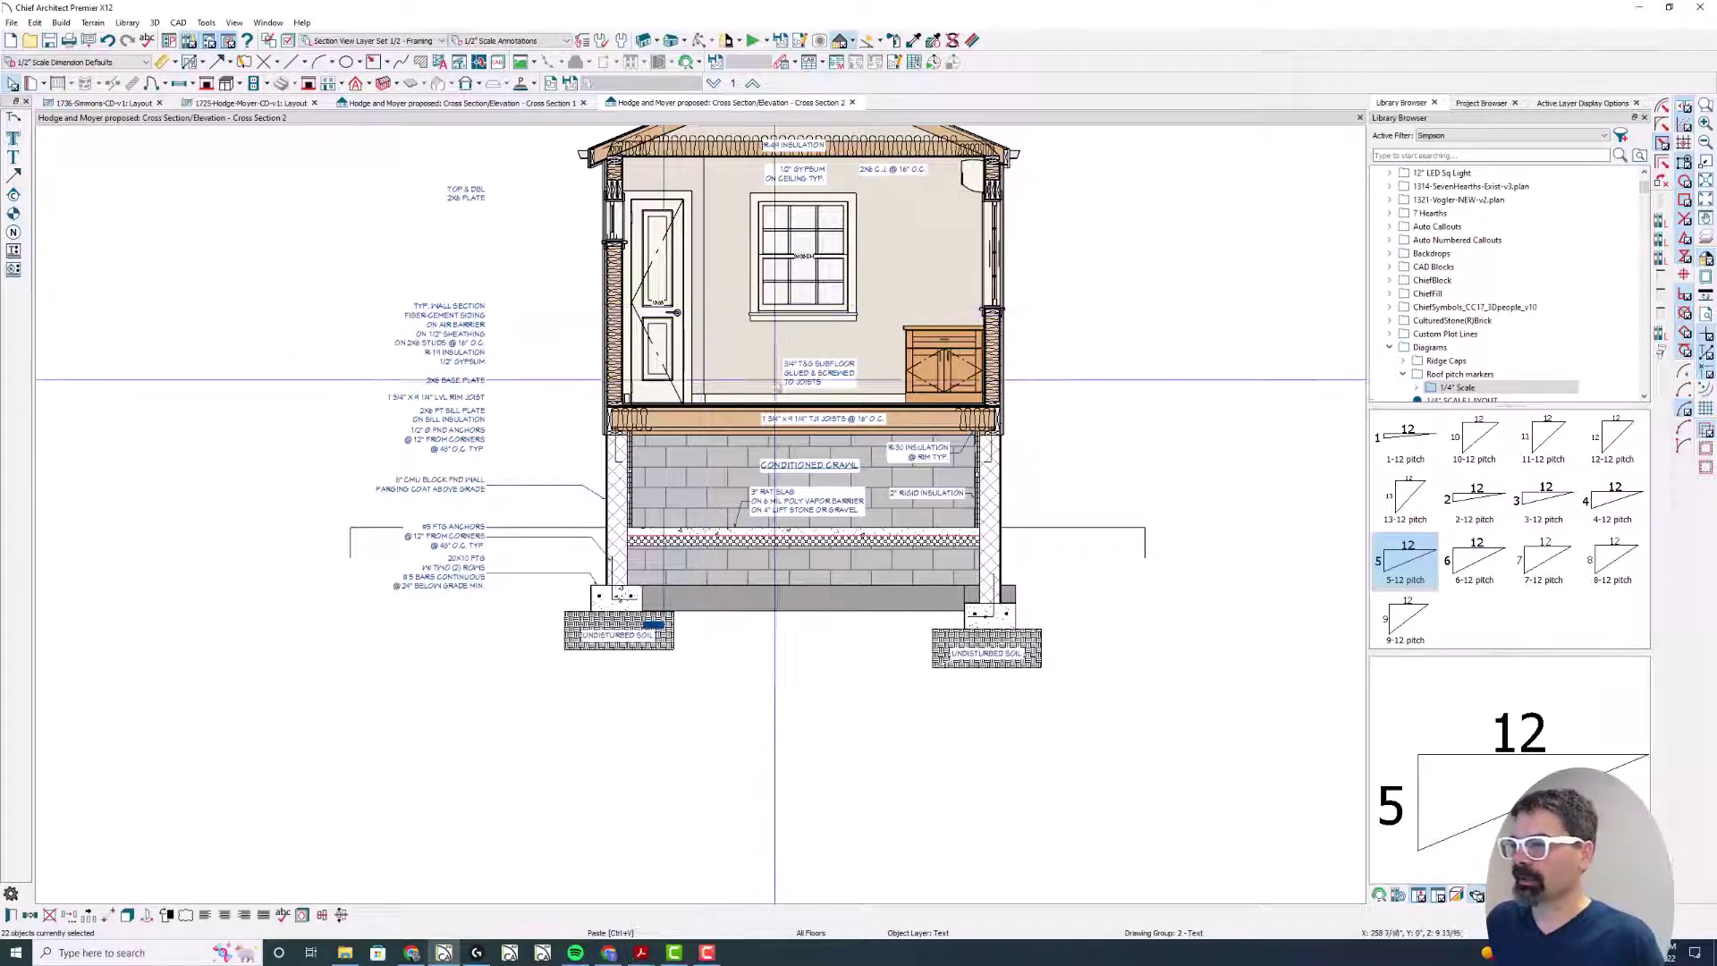
pyautogui.hotkey('ctrl', 'v')
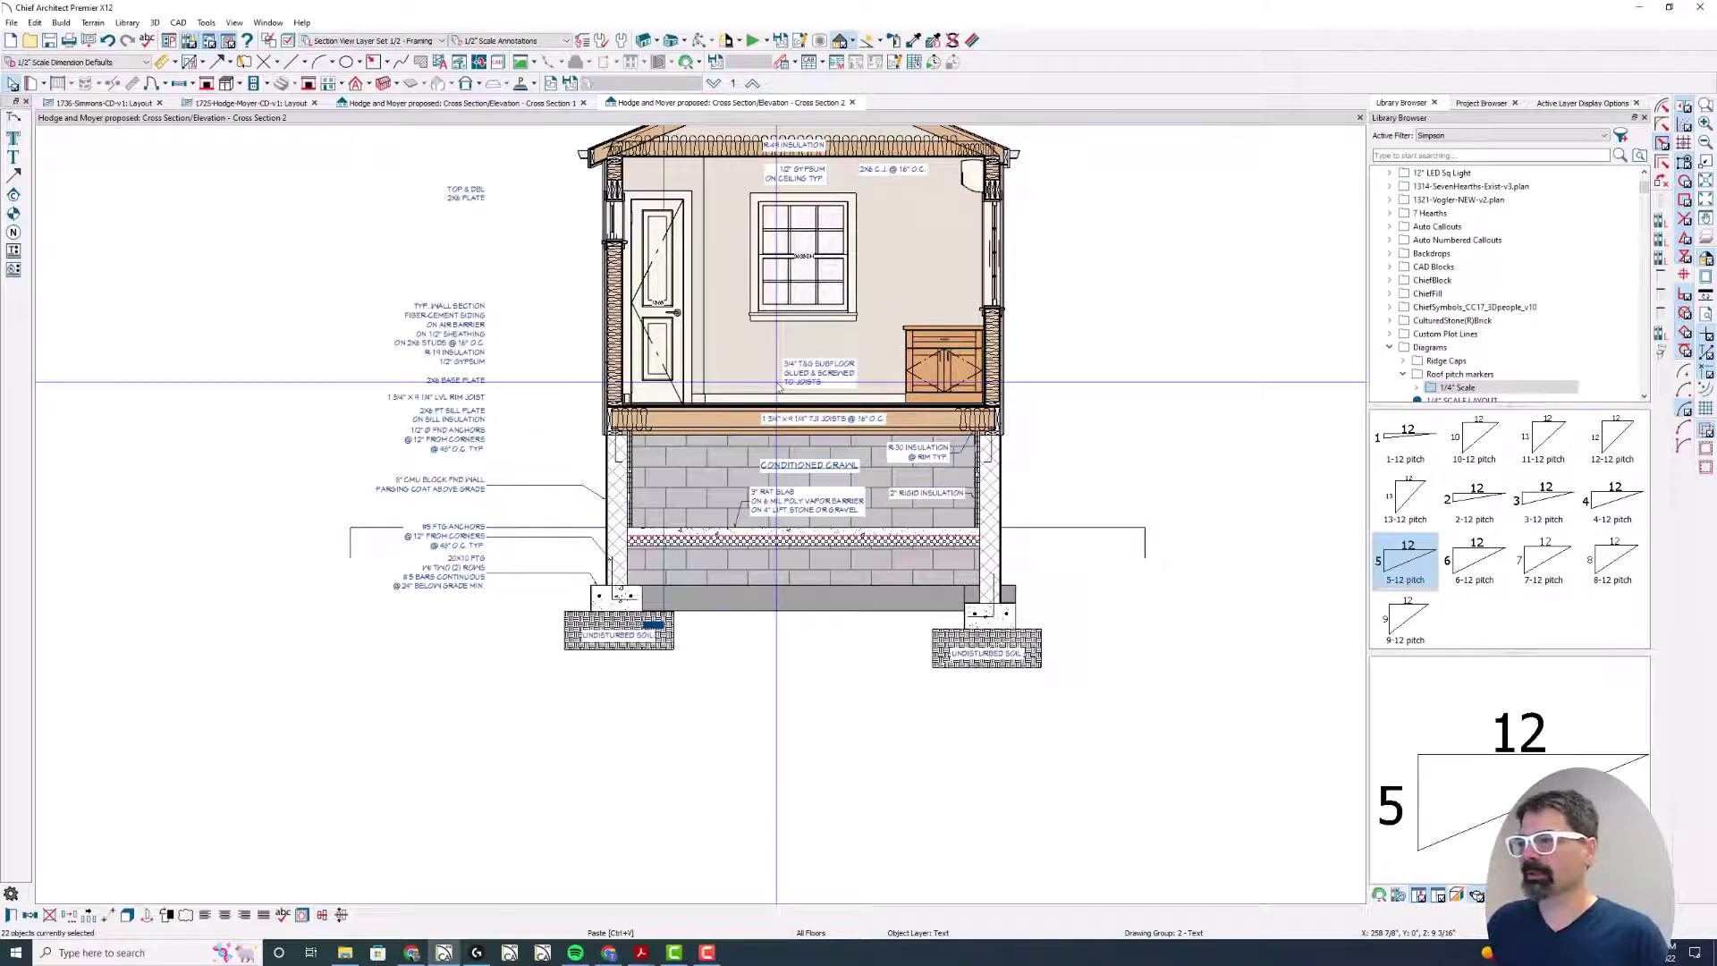
pyautogui.scroll(-5, 778, 386)
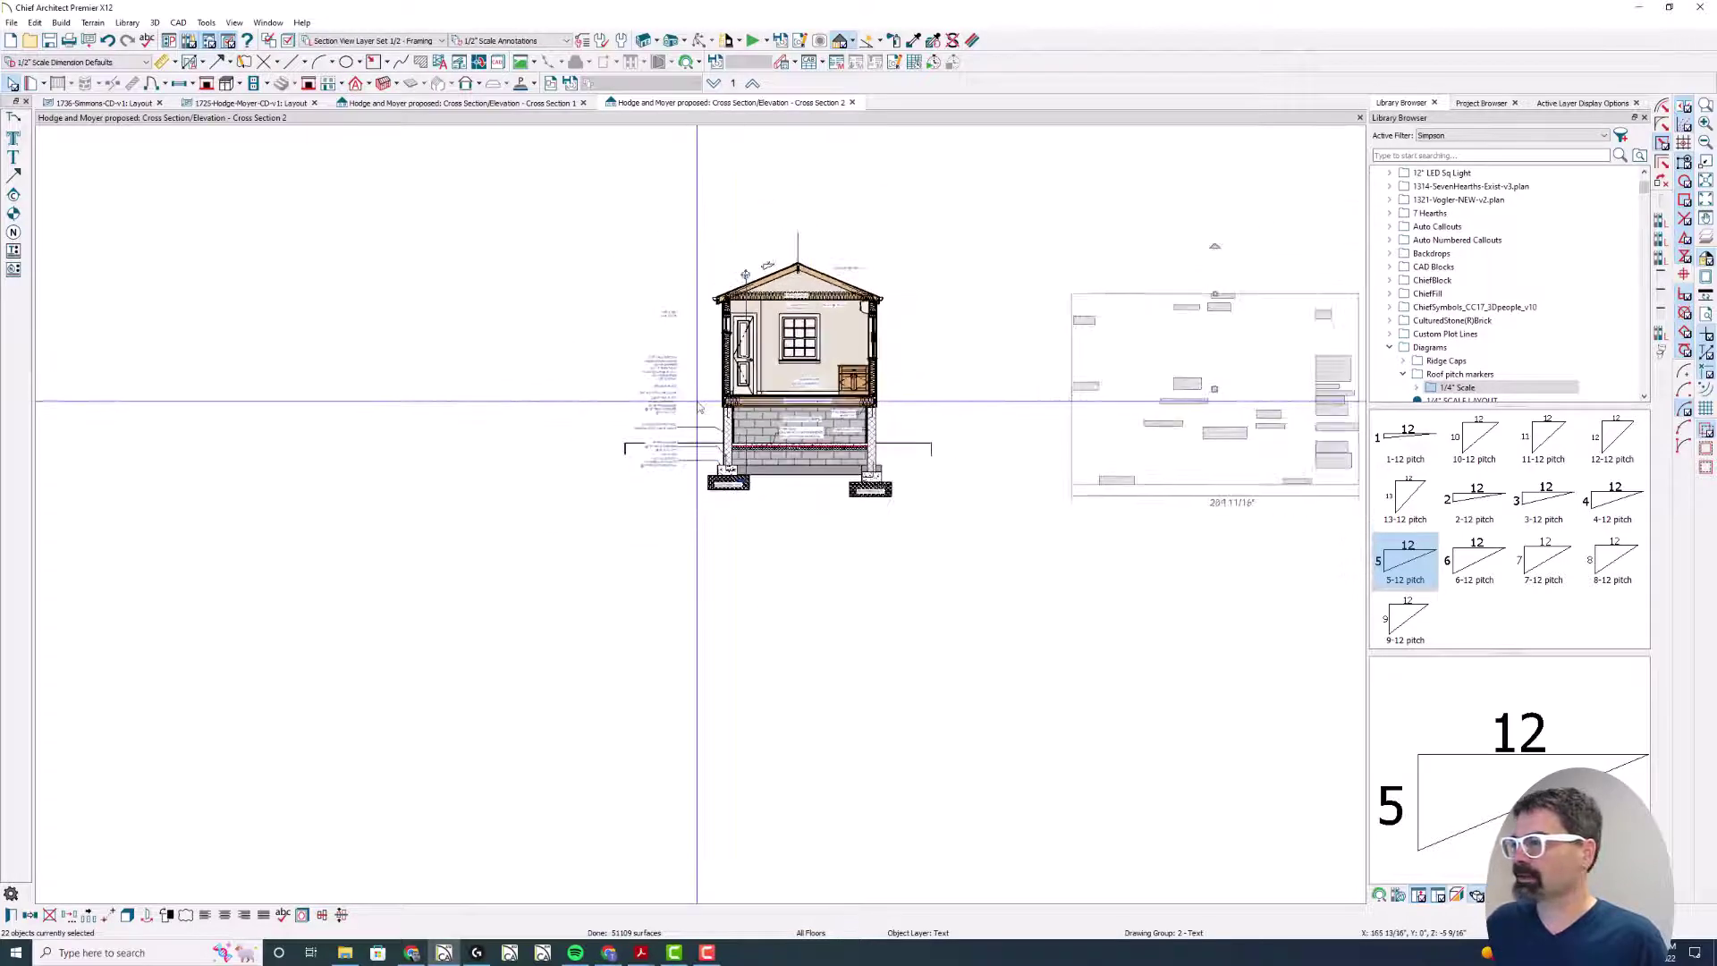
pyautogui.moveTo(1214, 387); pyautogui.dragTo(374, 369)
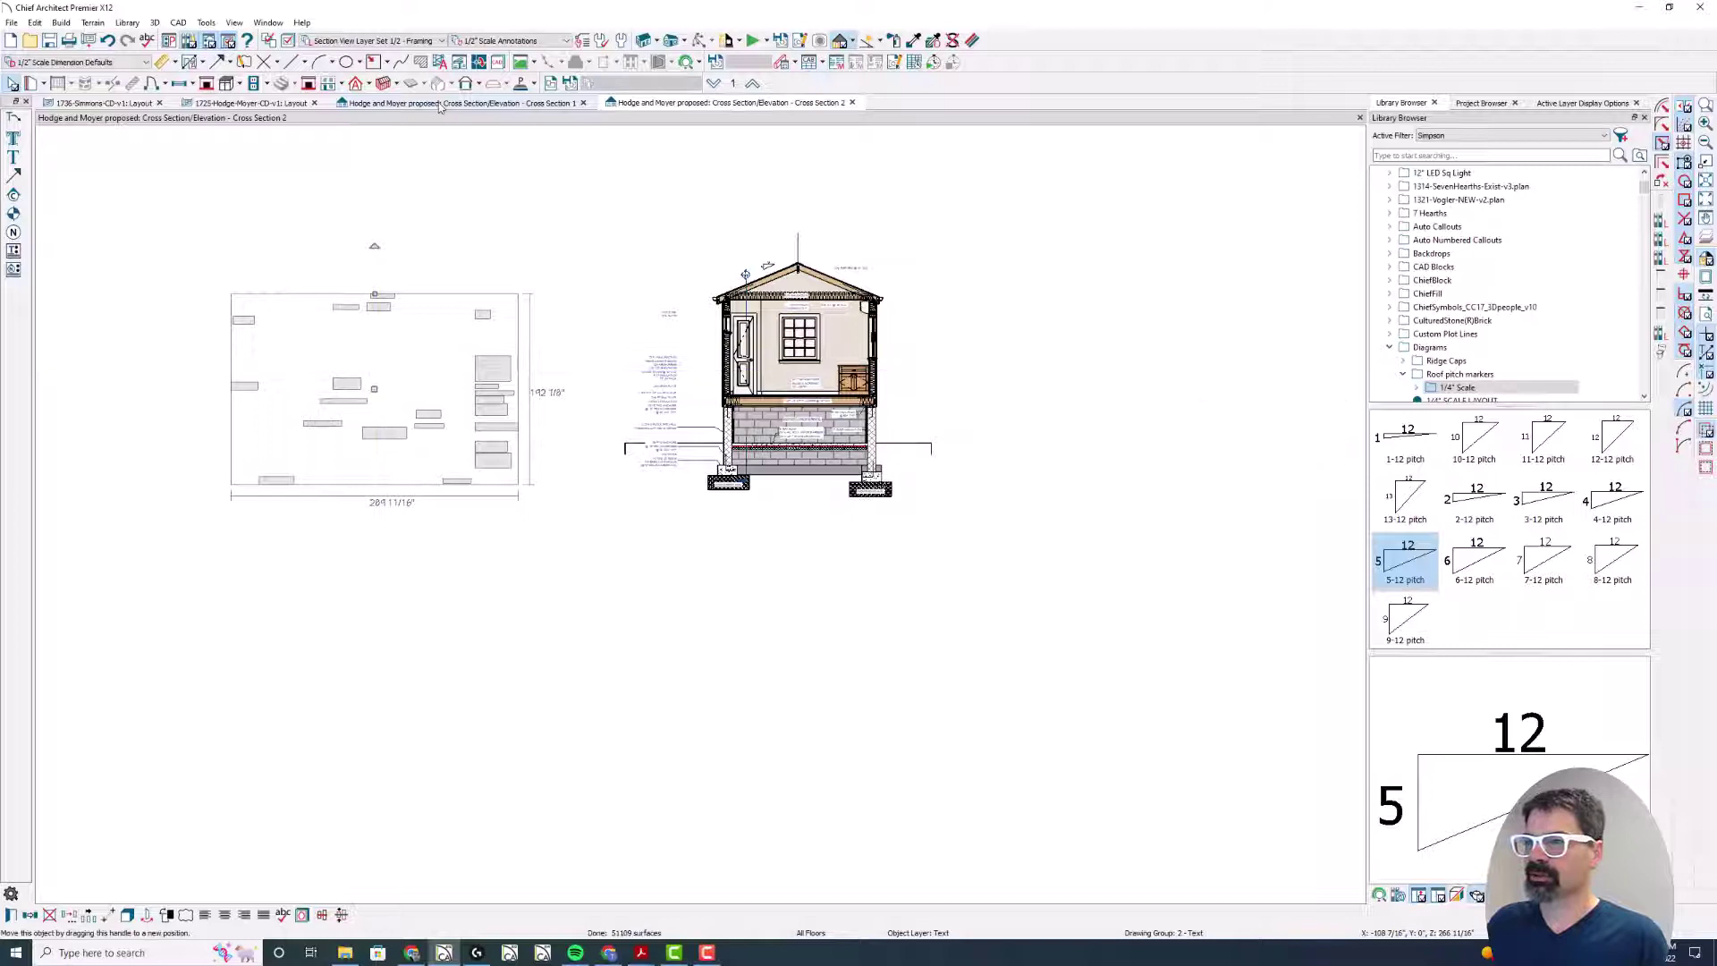
# Step: Close the 1736-Simmons-CD-v1 layout via the save prompt, then marquee-select the wall-note column
pyautogui.click(161, 104)
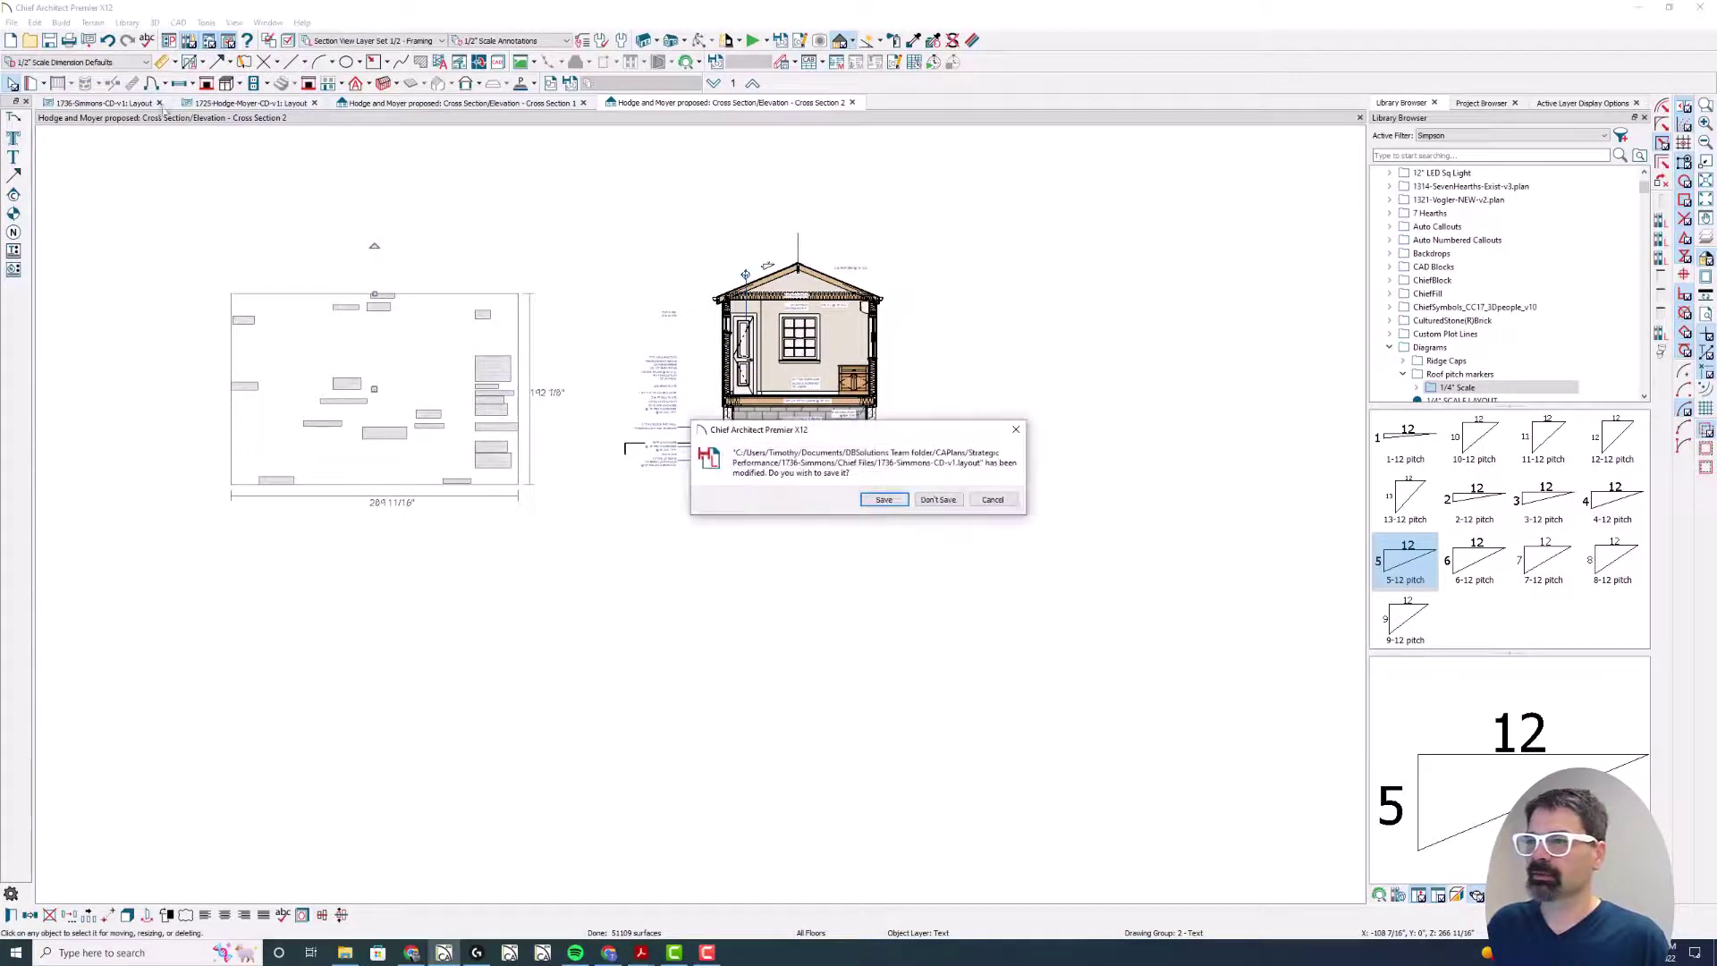
pyautogui.click(916, 500)
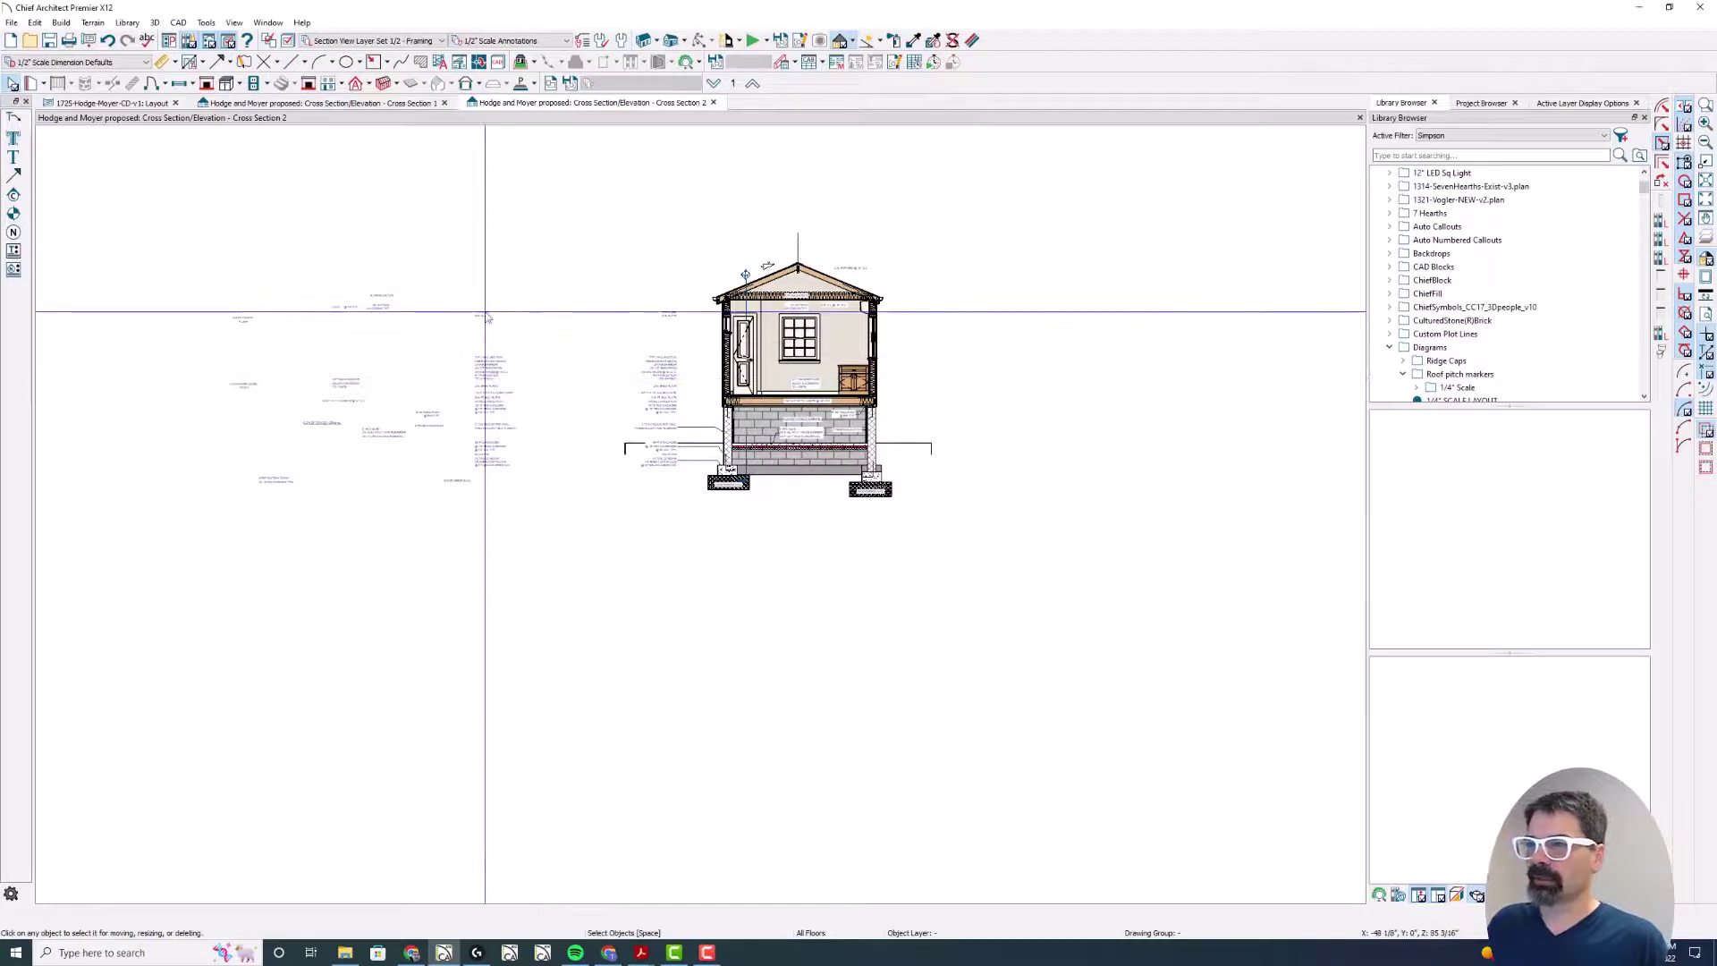
pyautogui.scroll(3, 485, 316)
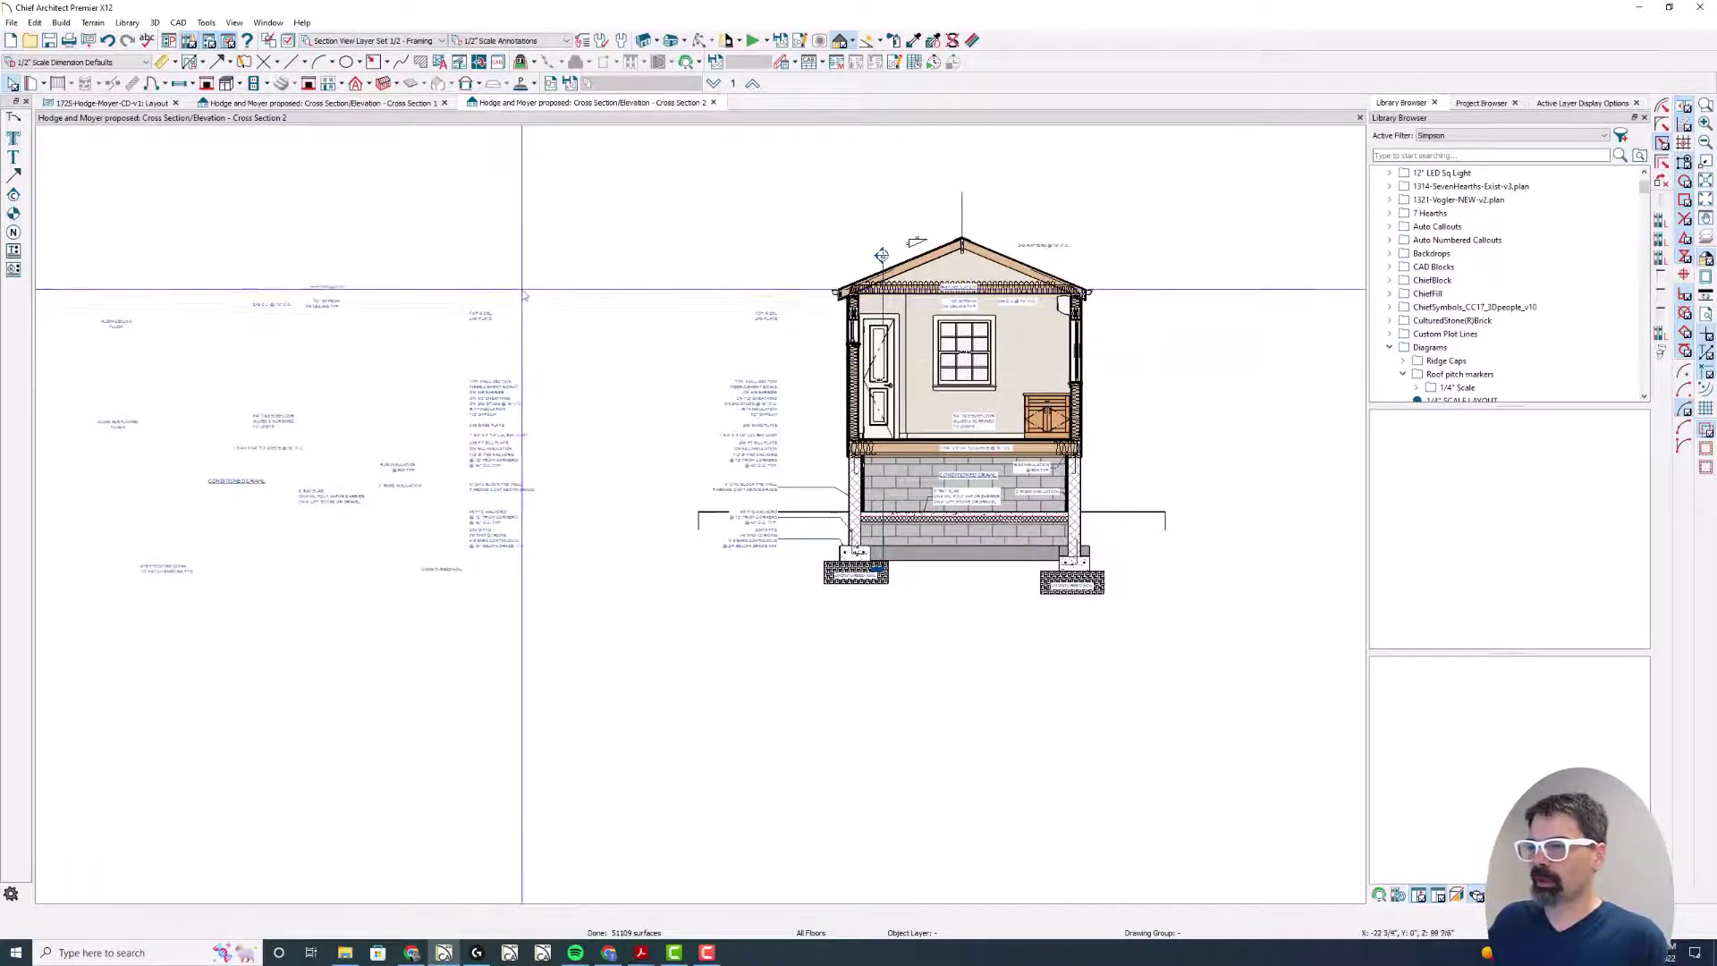
pyautogui.moveTo(522, 288); pyautogui.dragTo(487, 551)
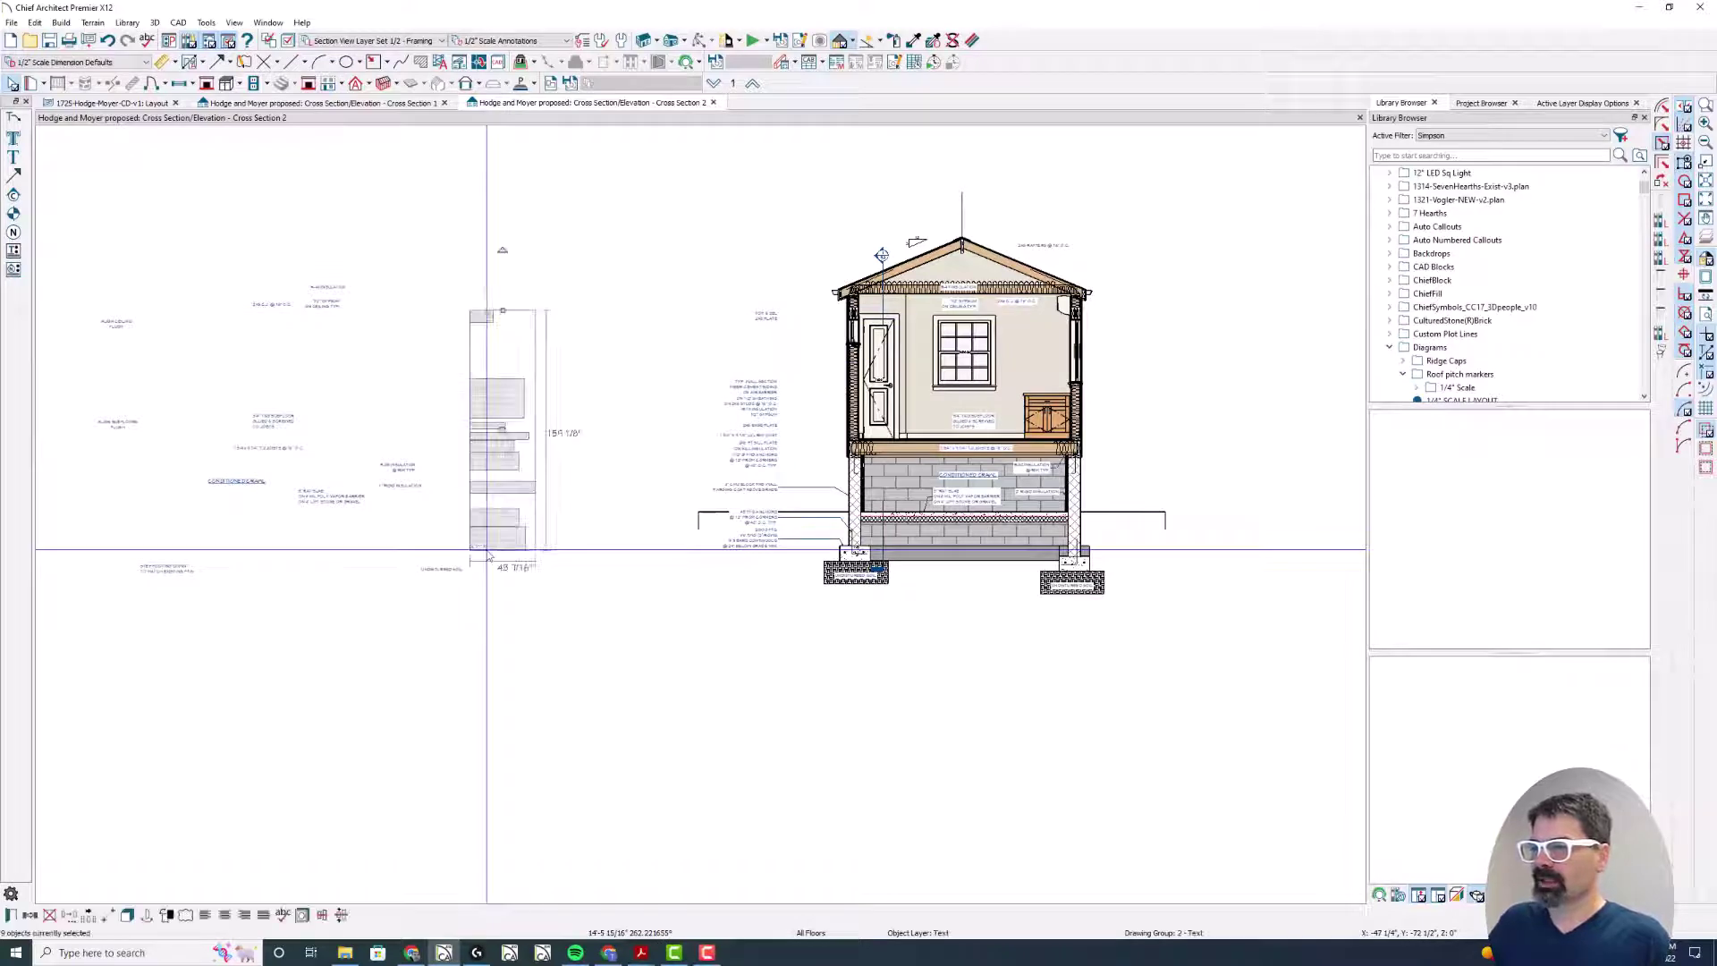
pyautogui.scroll(4, 500, 537)
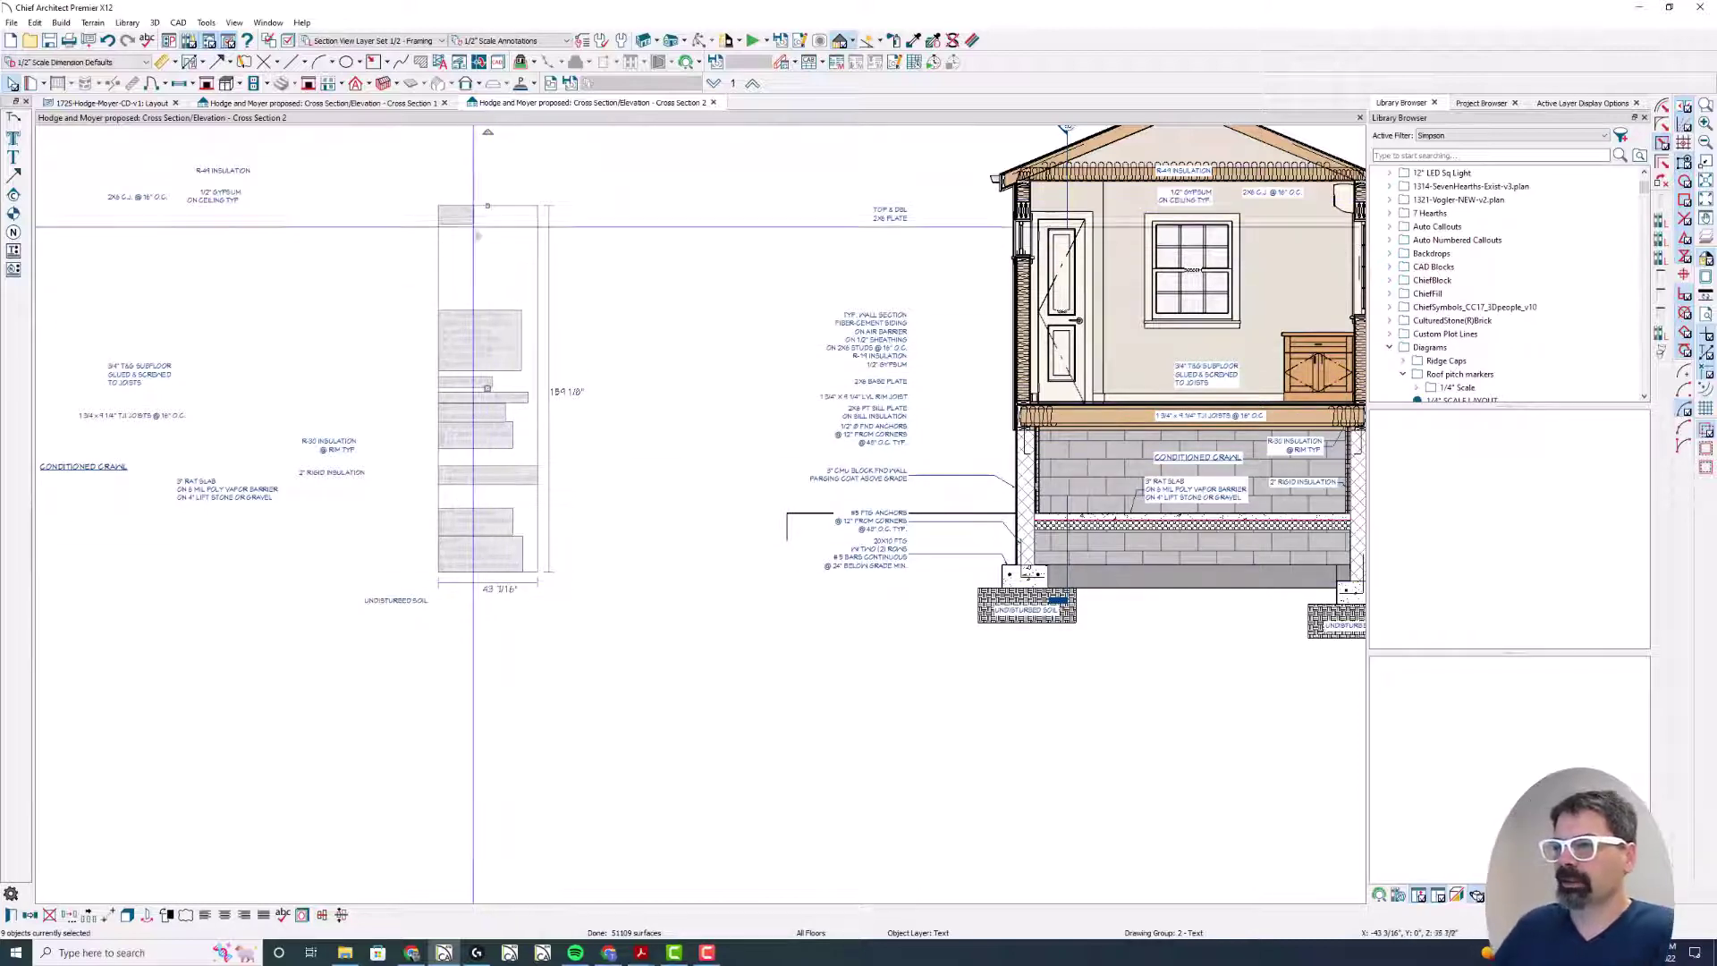
# Step: Select the left column of wall-section notes, right-justify them and align their right edges
pyautogui.click(356, 104)
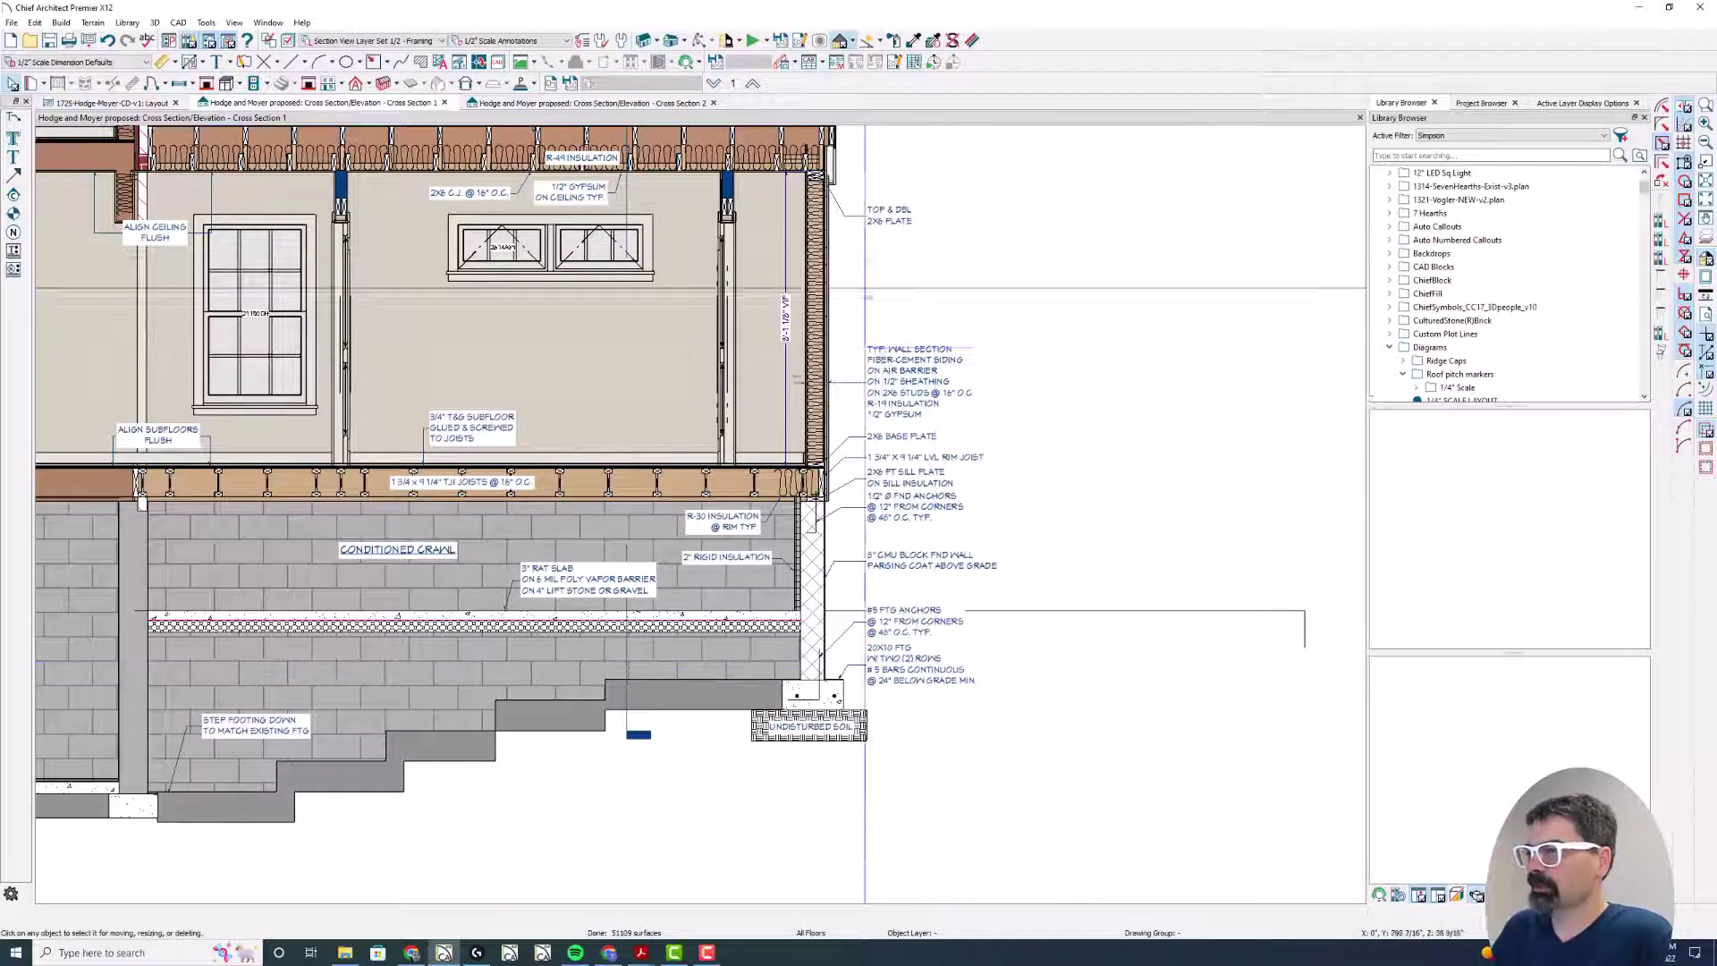
pyautogui.click(583, 104)
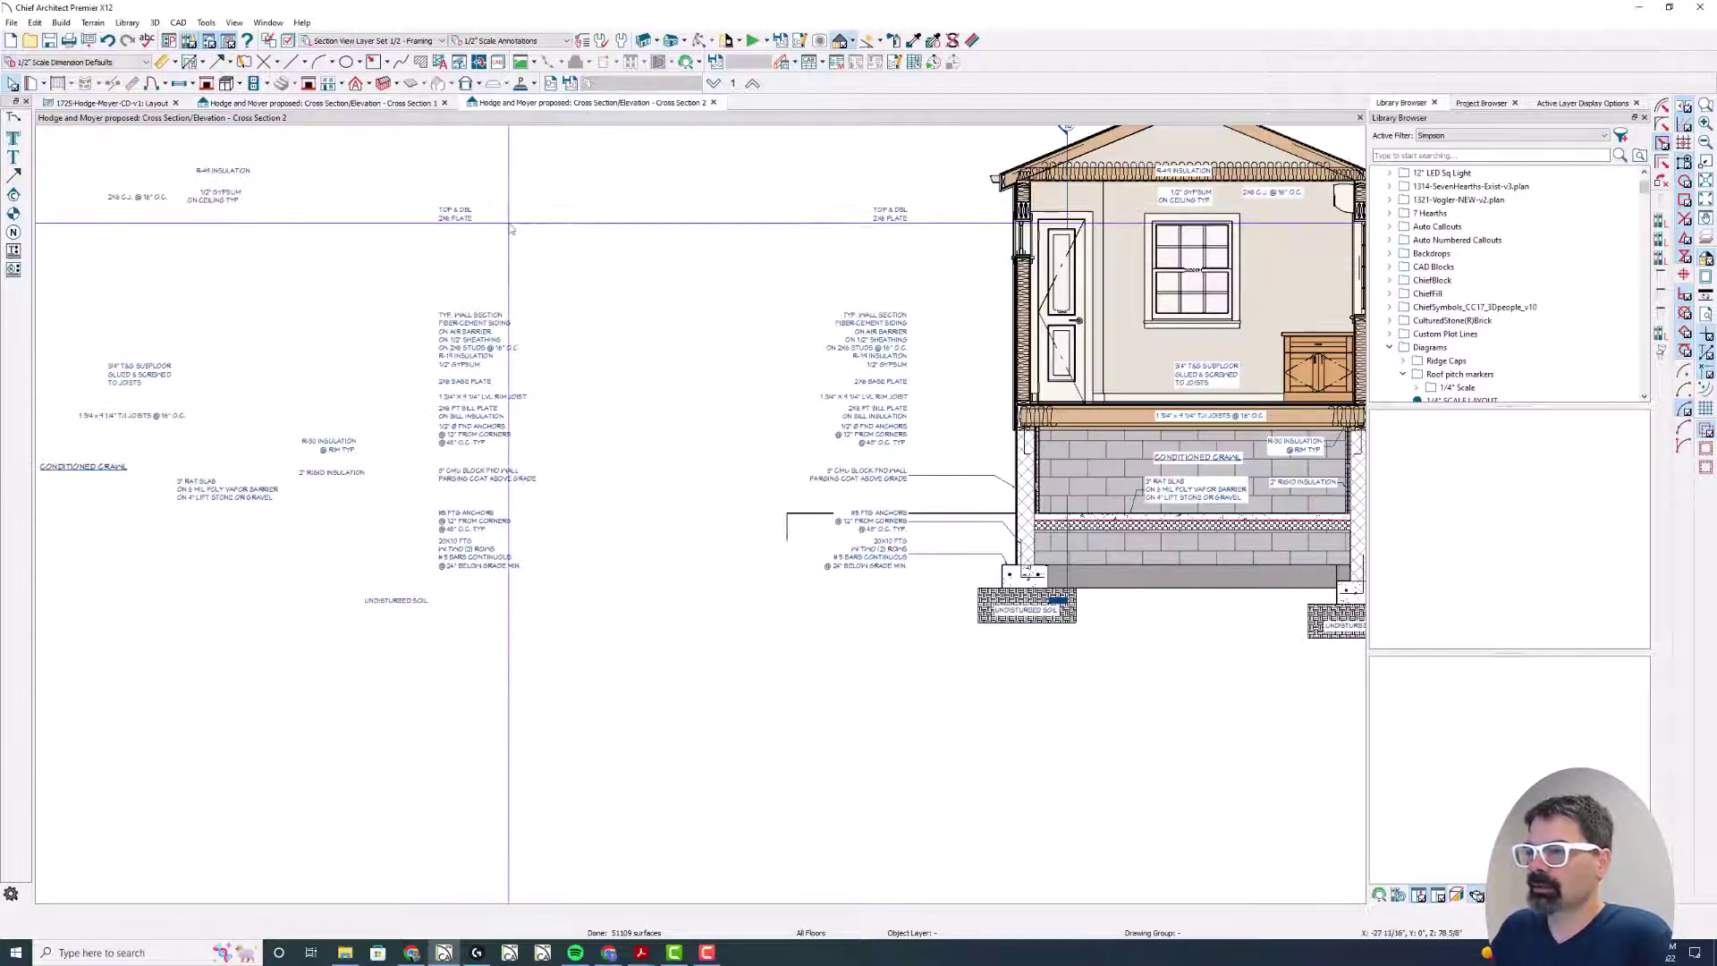
pyautogui.moveTo(501, 154); pyautogui.dragTo(441, 592)
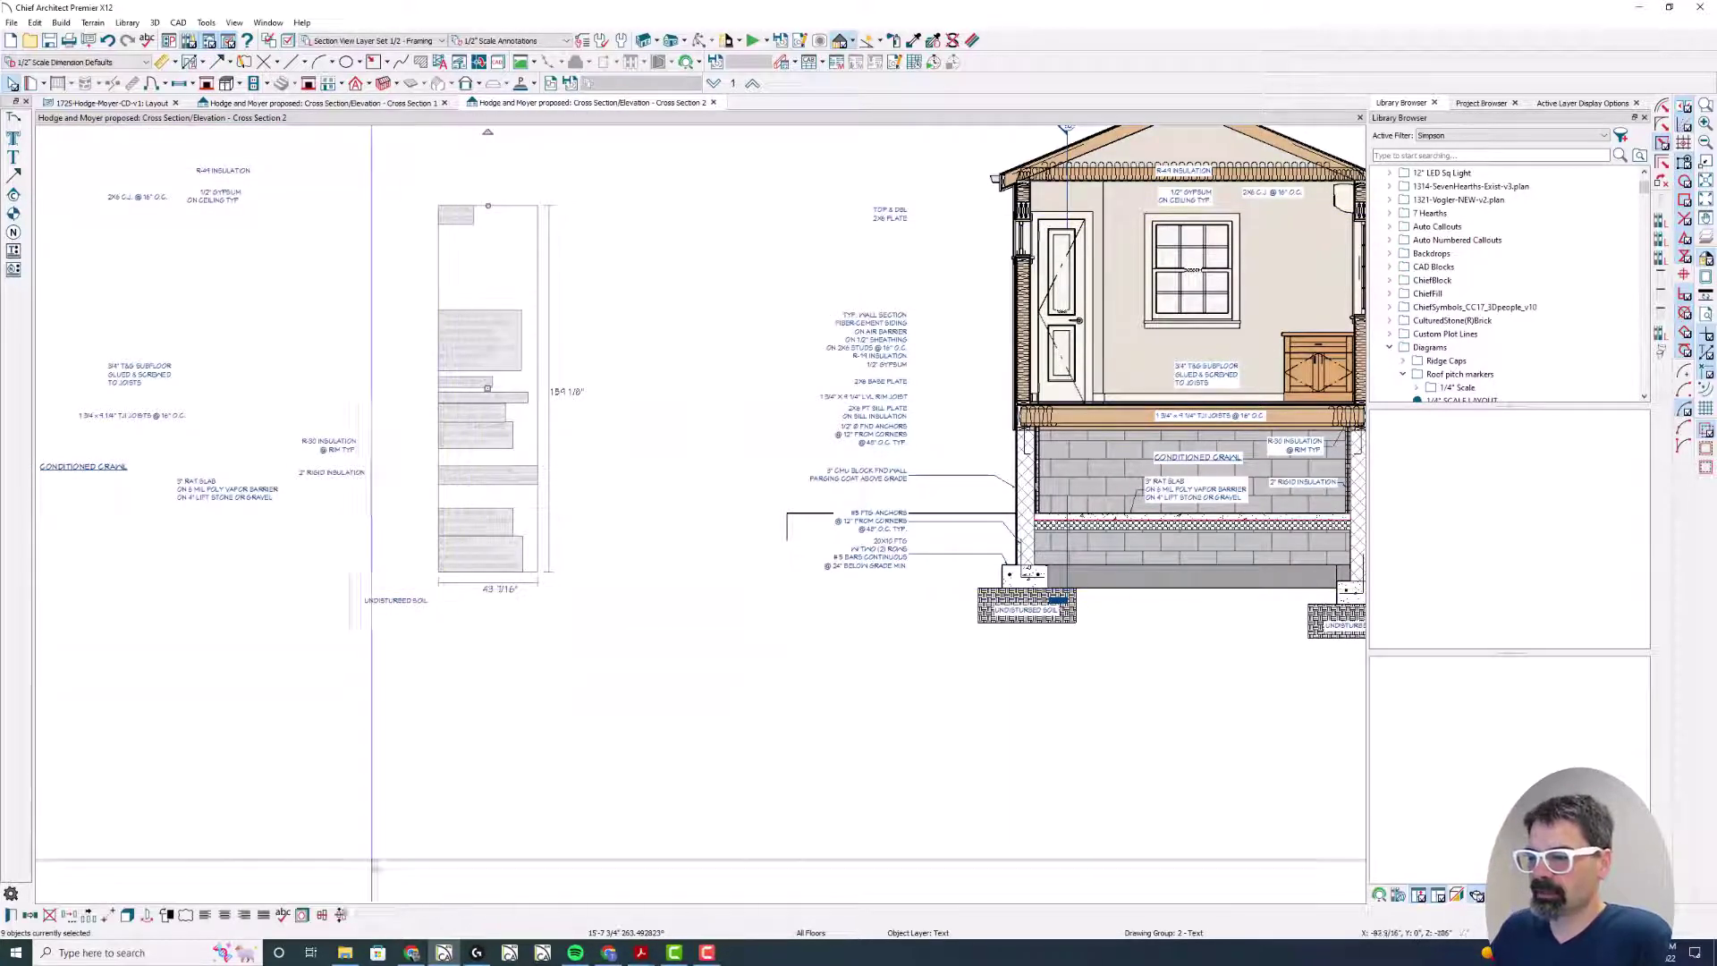
pyautogui.click(244, 914)
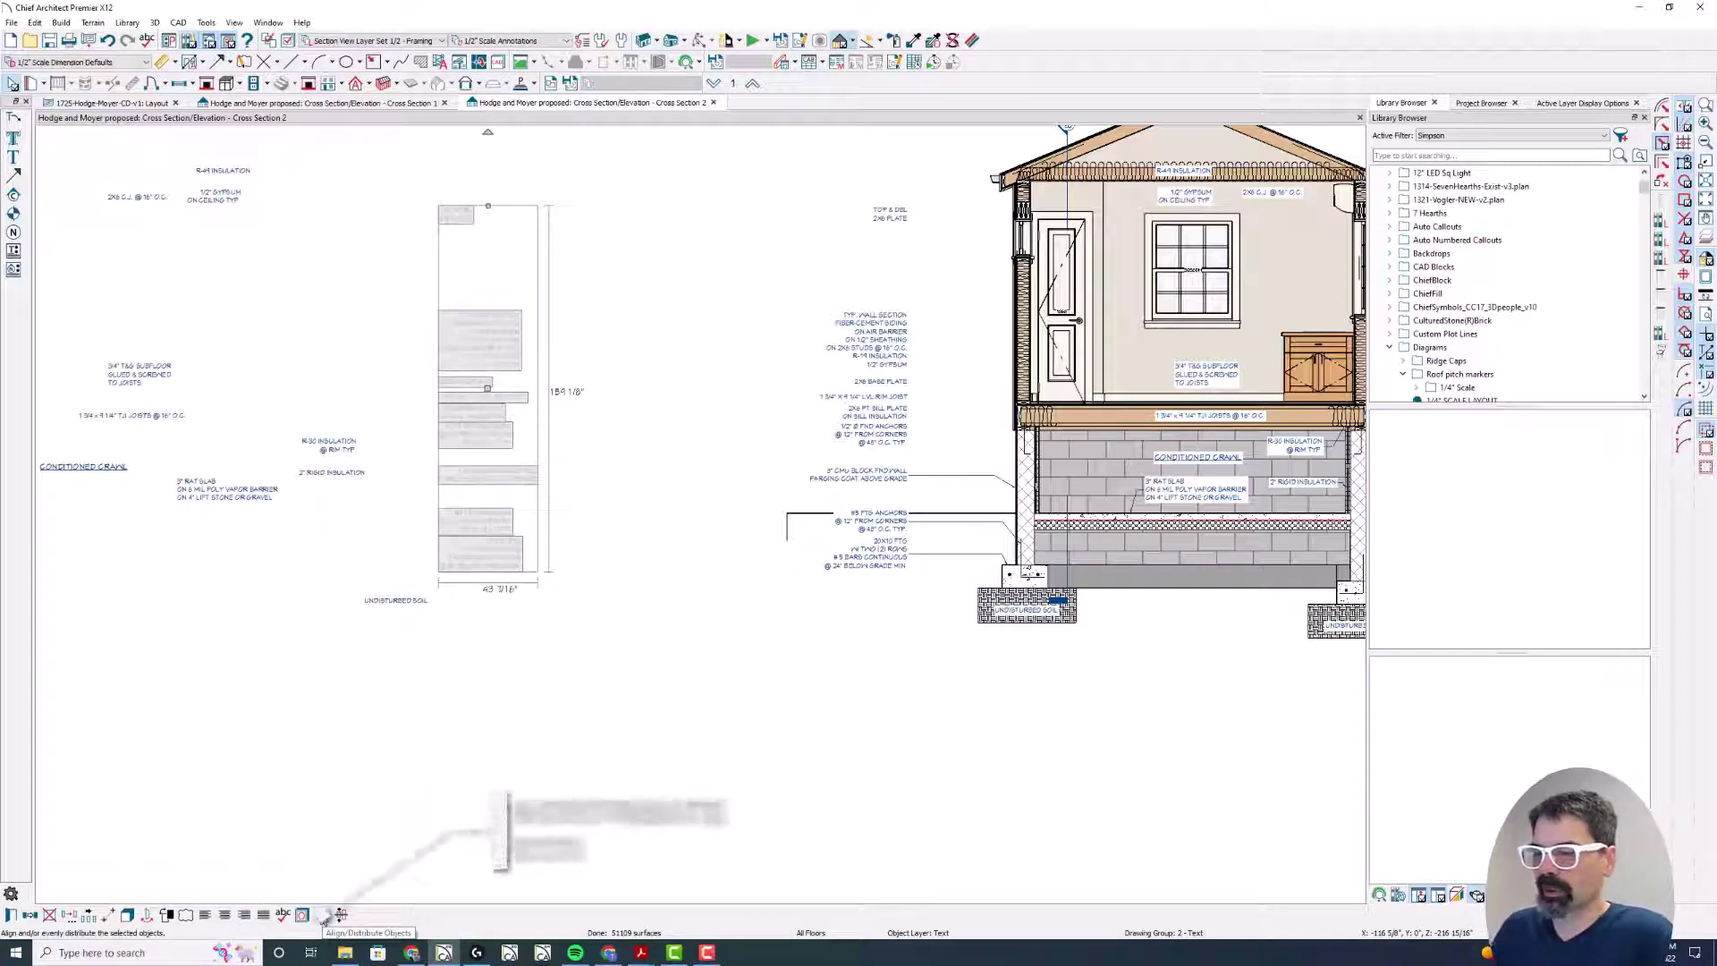
pyautogui.click(322, 915)
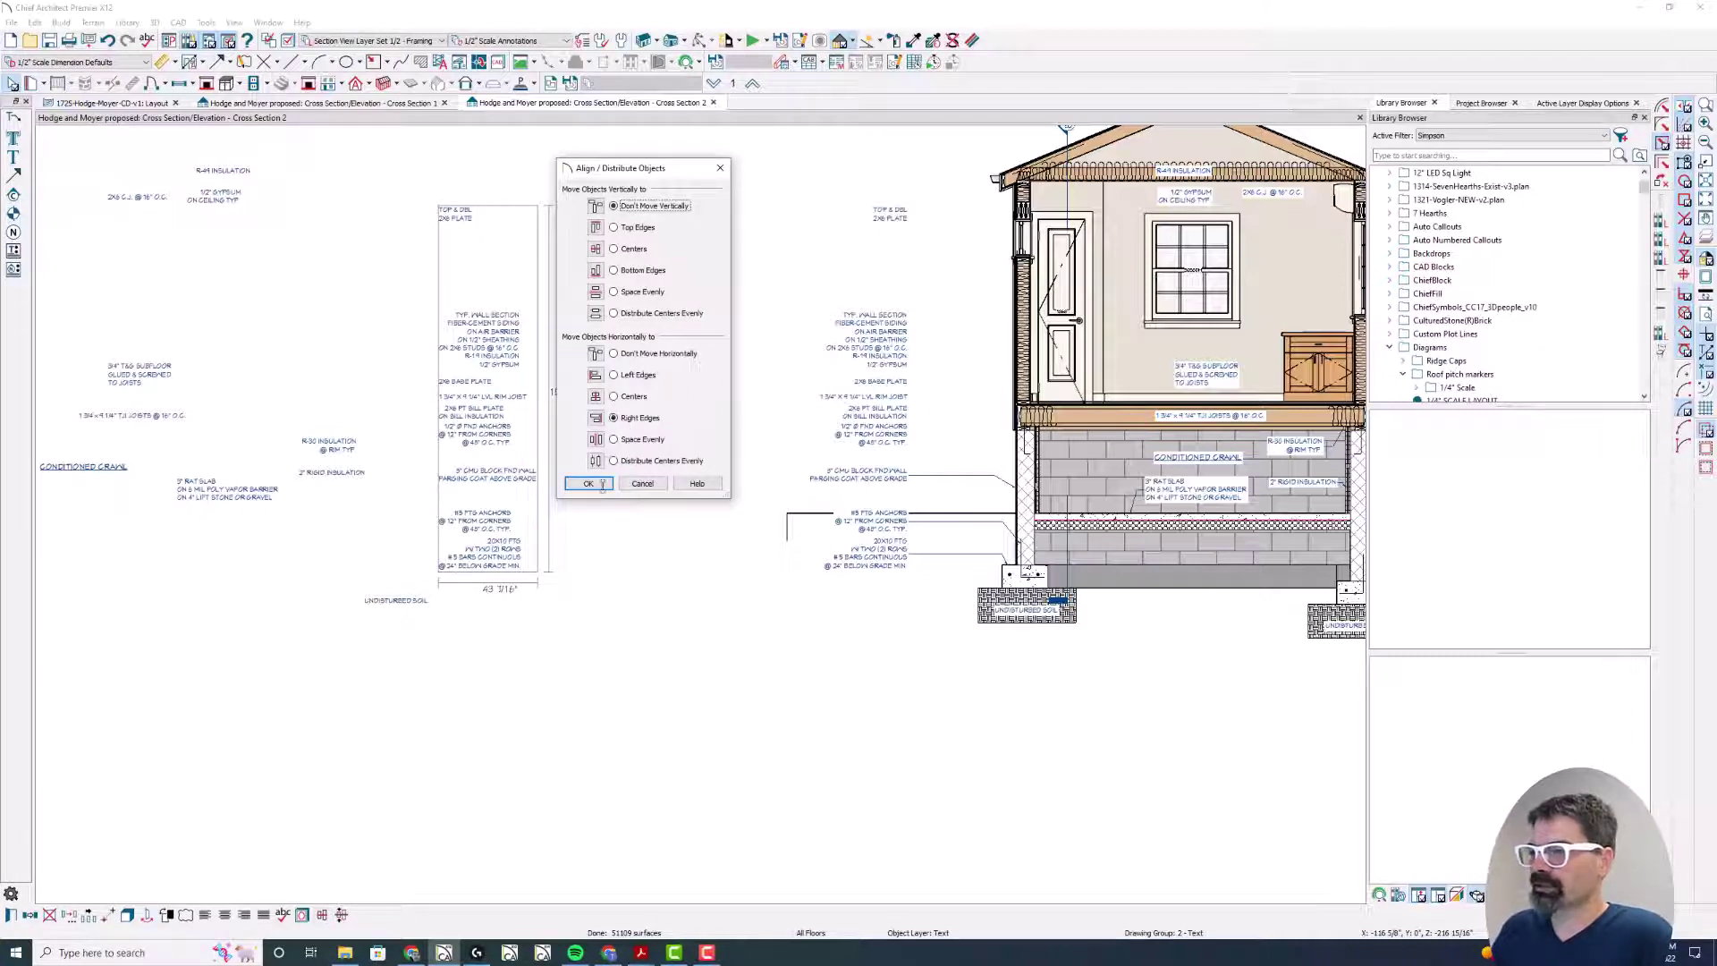
pyautogui.click(599, 484)
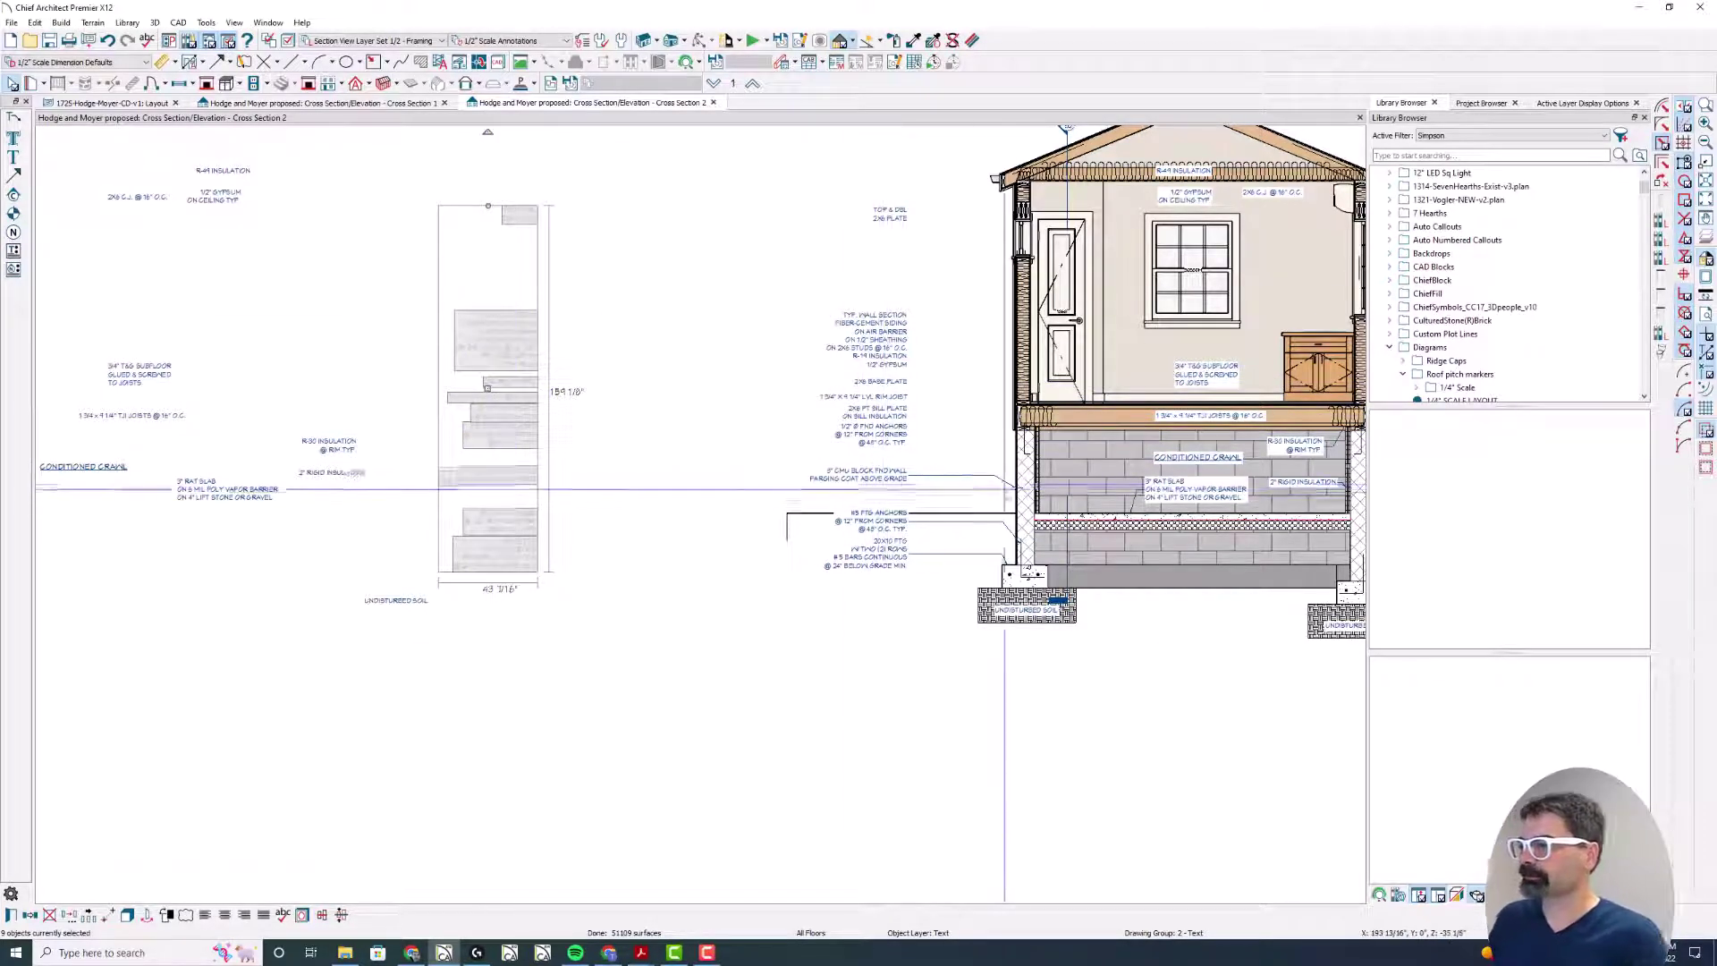
# Step: Zoom in on the wall and foundation notes and activate the Text Line with Arrow tool
pyautogui.scroll(5, 1024, 475)
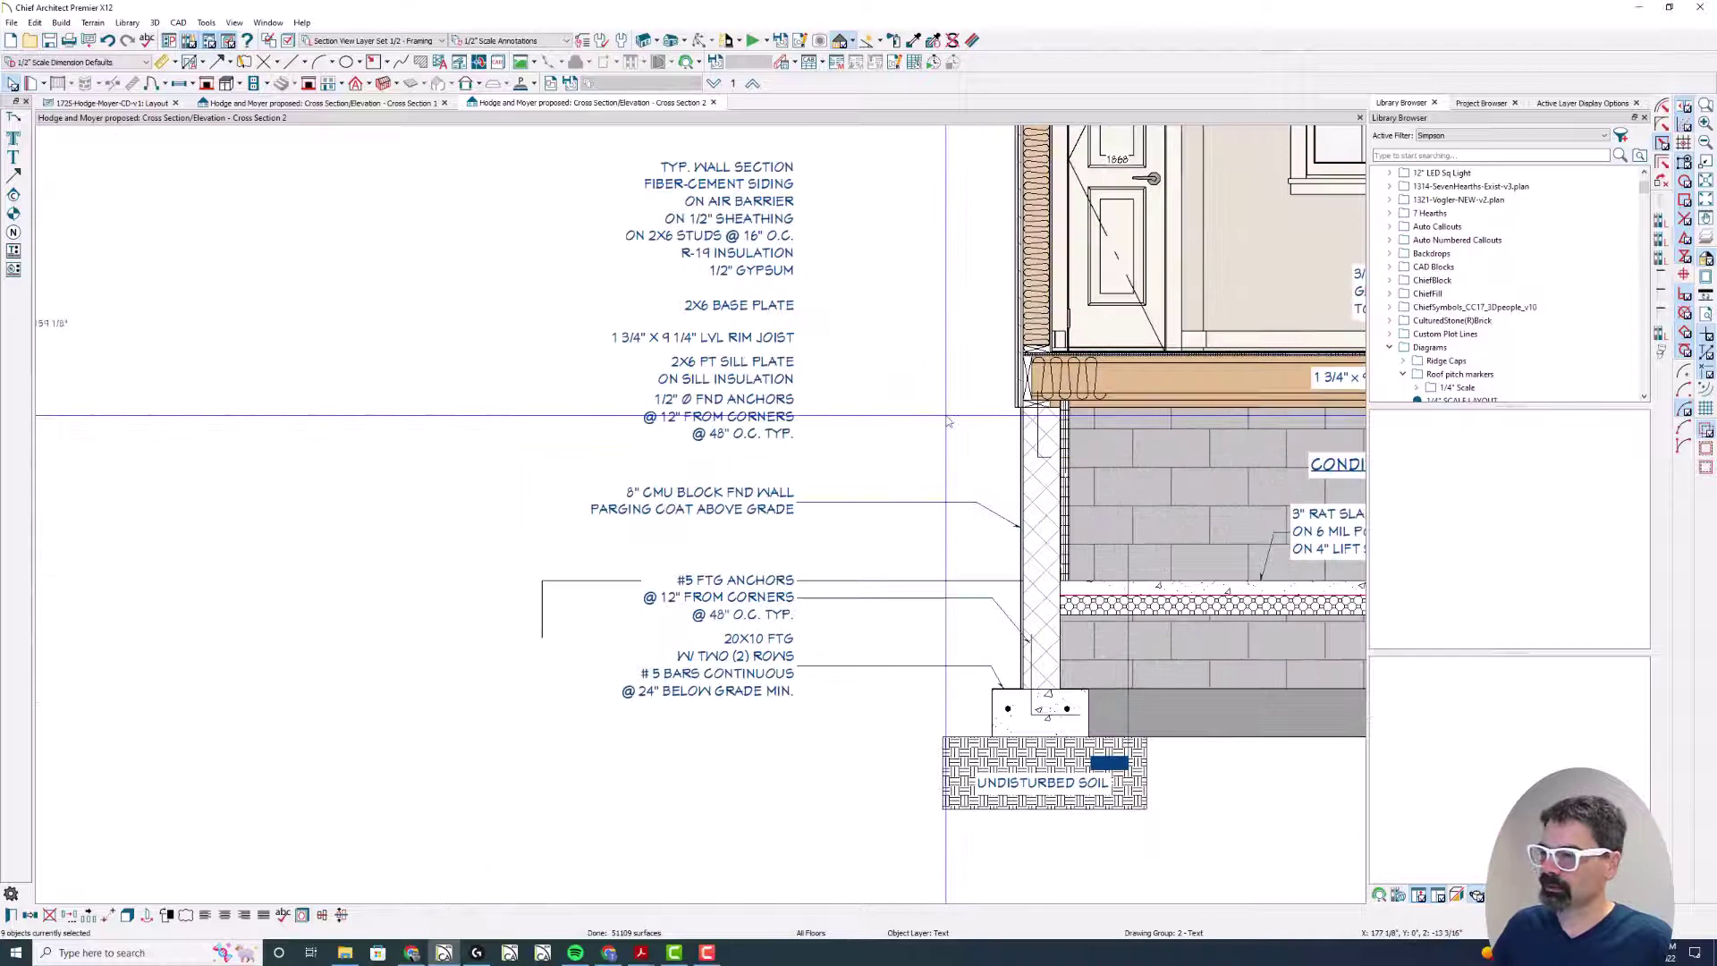
pyautogui.moveTo(752, 498); pyautogui.dragTo(729, 502, button='middle')
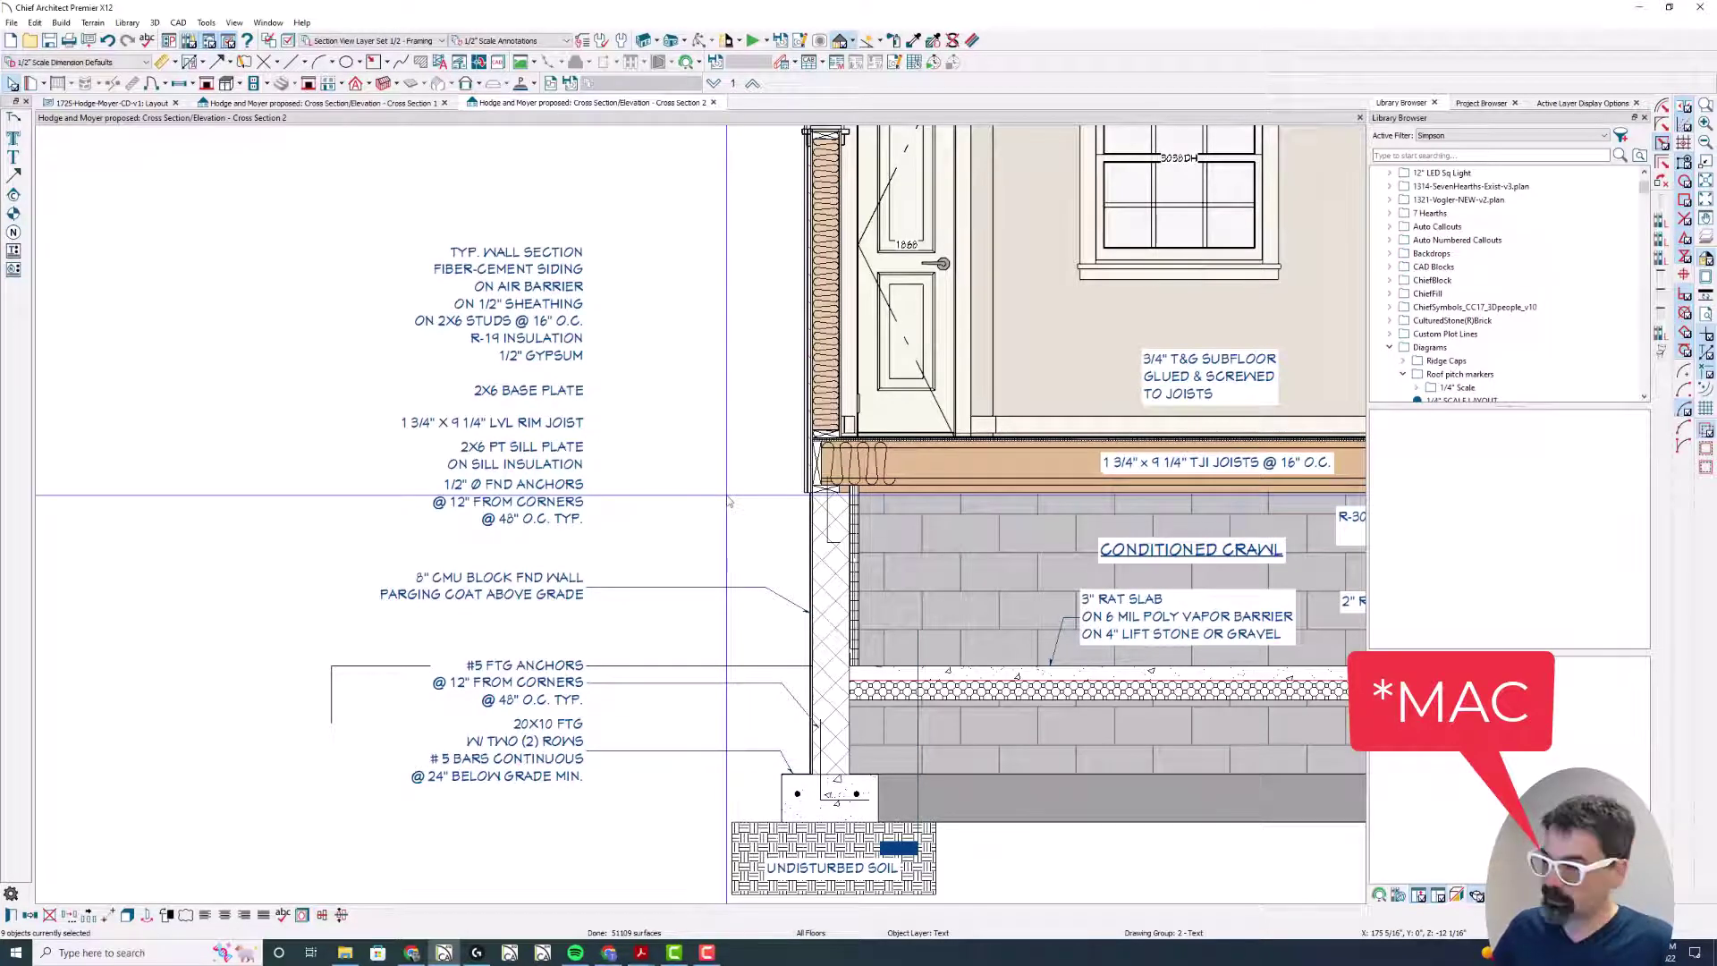
pyautogui.press('a')
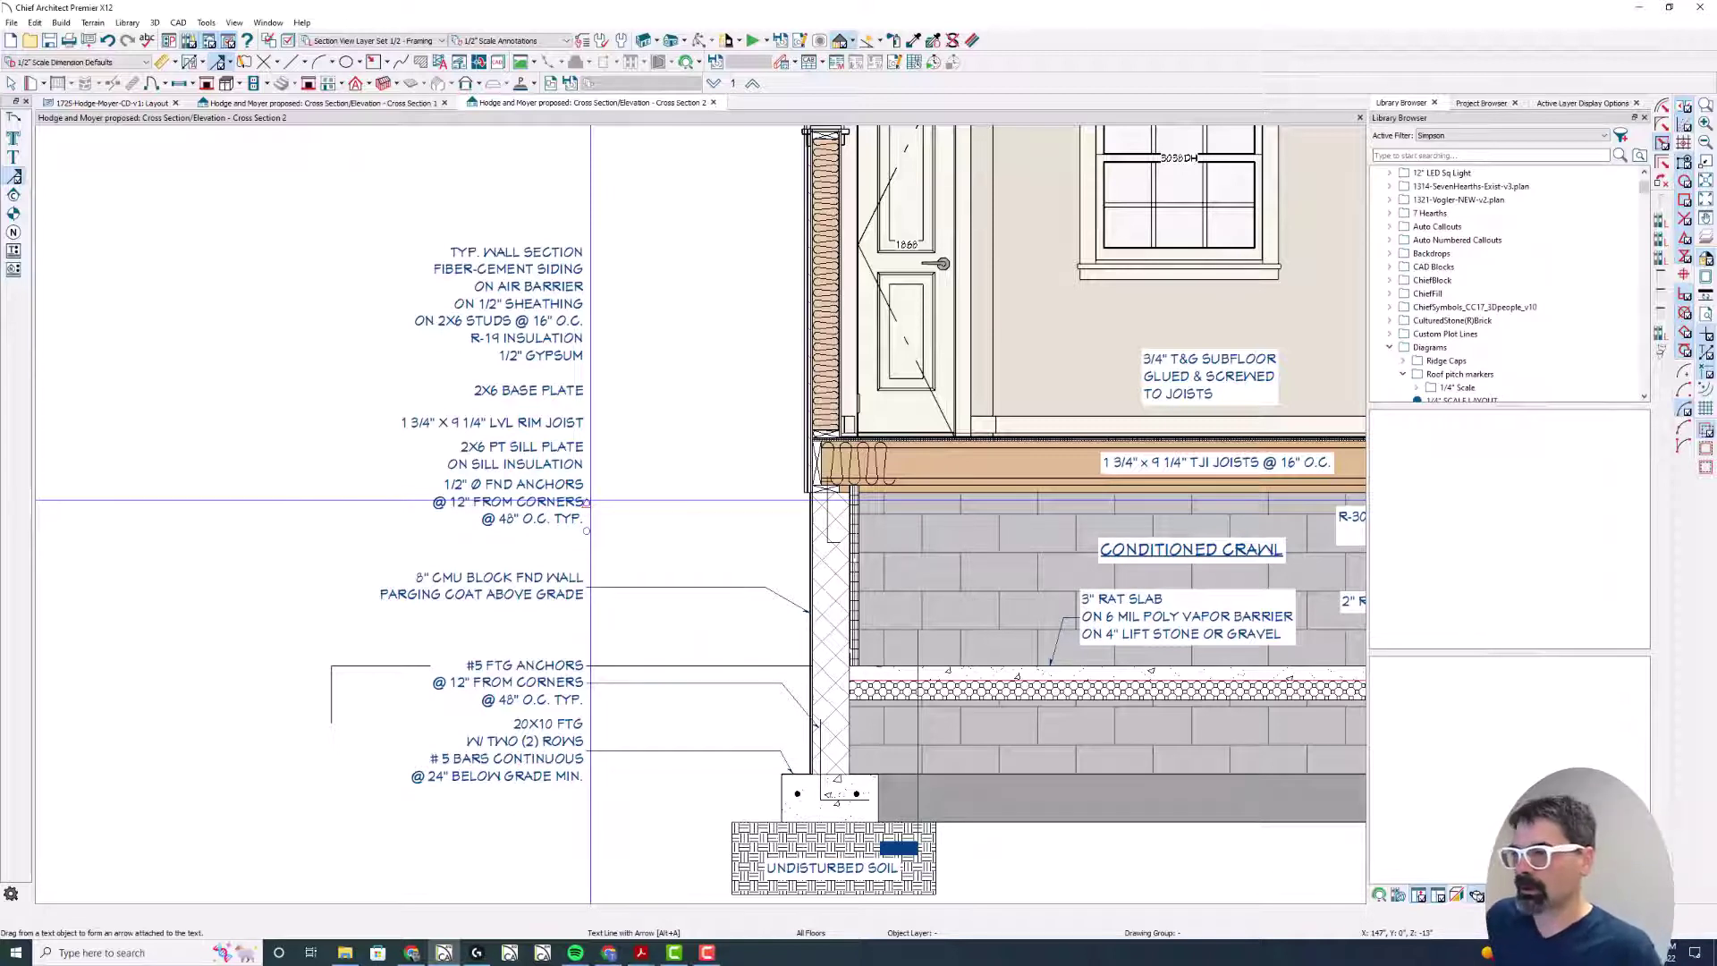
# Step: Draw leaders from the anchor, 2X6 PT SILL PLATE, rim joist and 2X6 BASE PLATE notes to the wall
pyautogui.moveTo(590, 501)
pyautogui.mouseDown()
pyautogui.moveTo(762, 501)
pyautogui.moveTo(823, 531)
pyautogui.moveTo(783, 504)
pyautogui.moveTo(826, 532)
pyautogui.mouseUp()
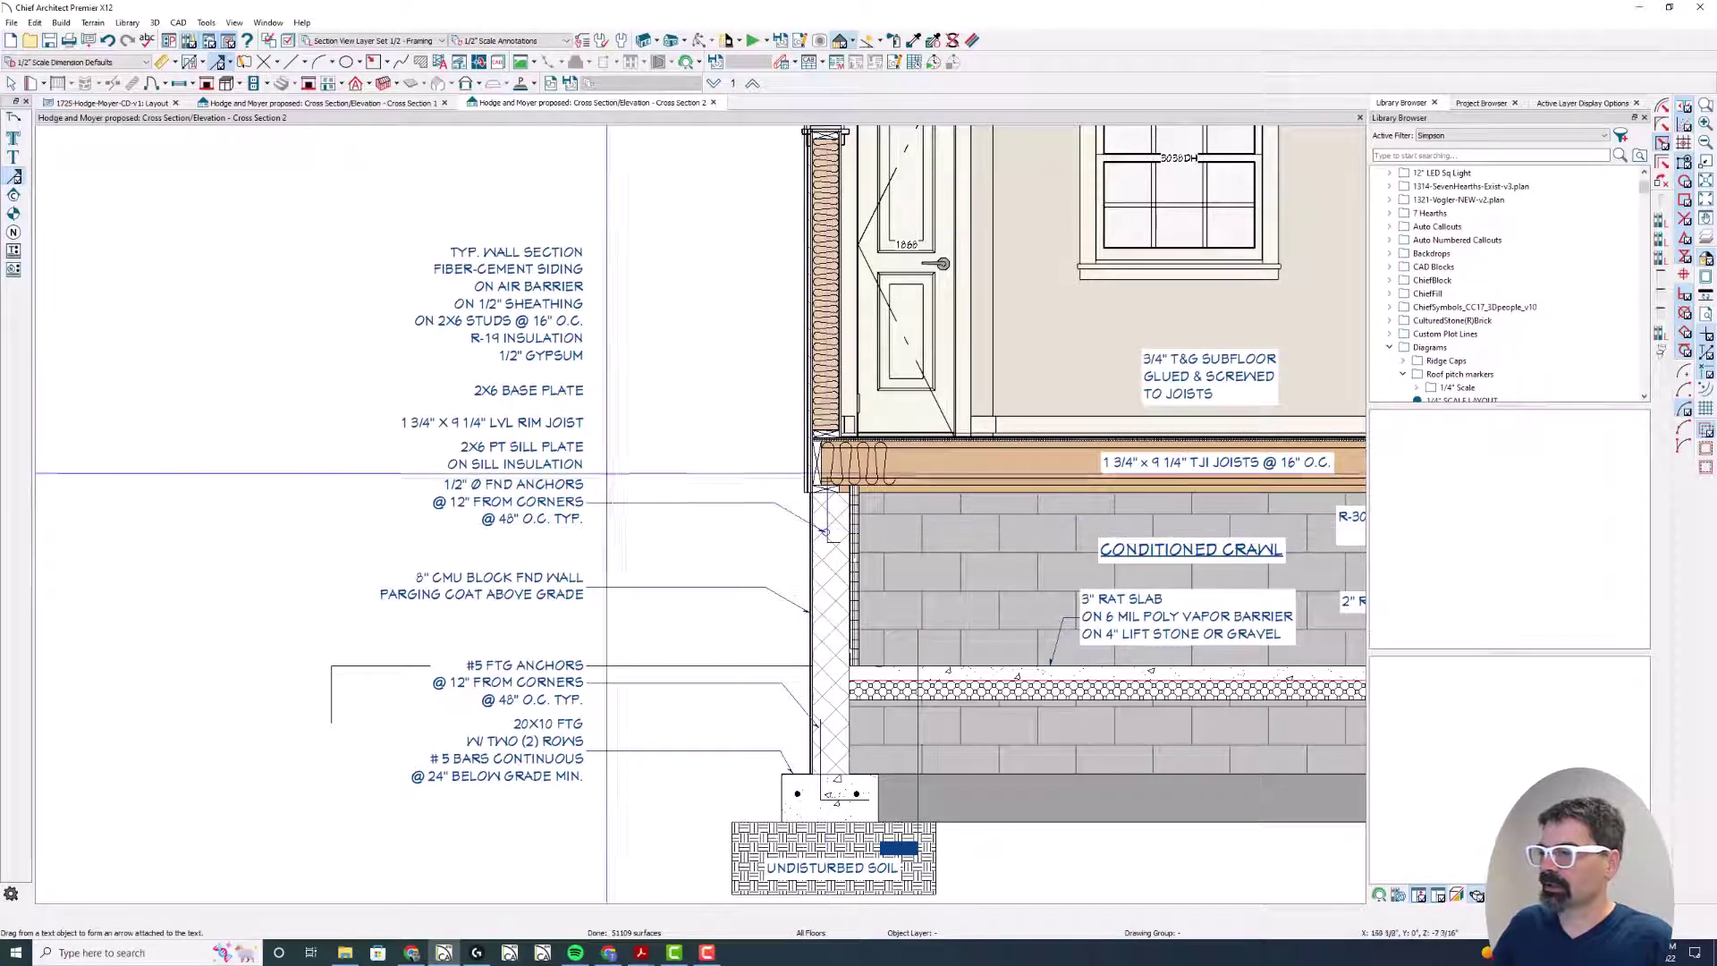
pyautogui.moveTo(587, 457); pyautogui.dragTo(812, 484)
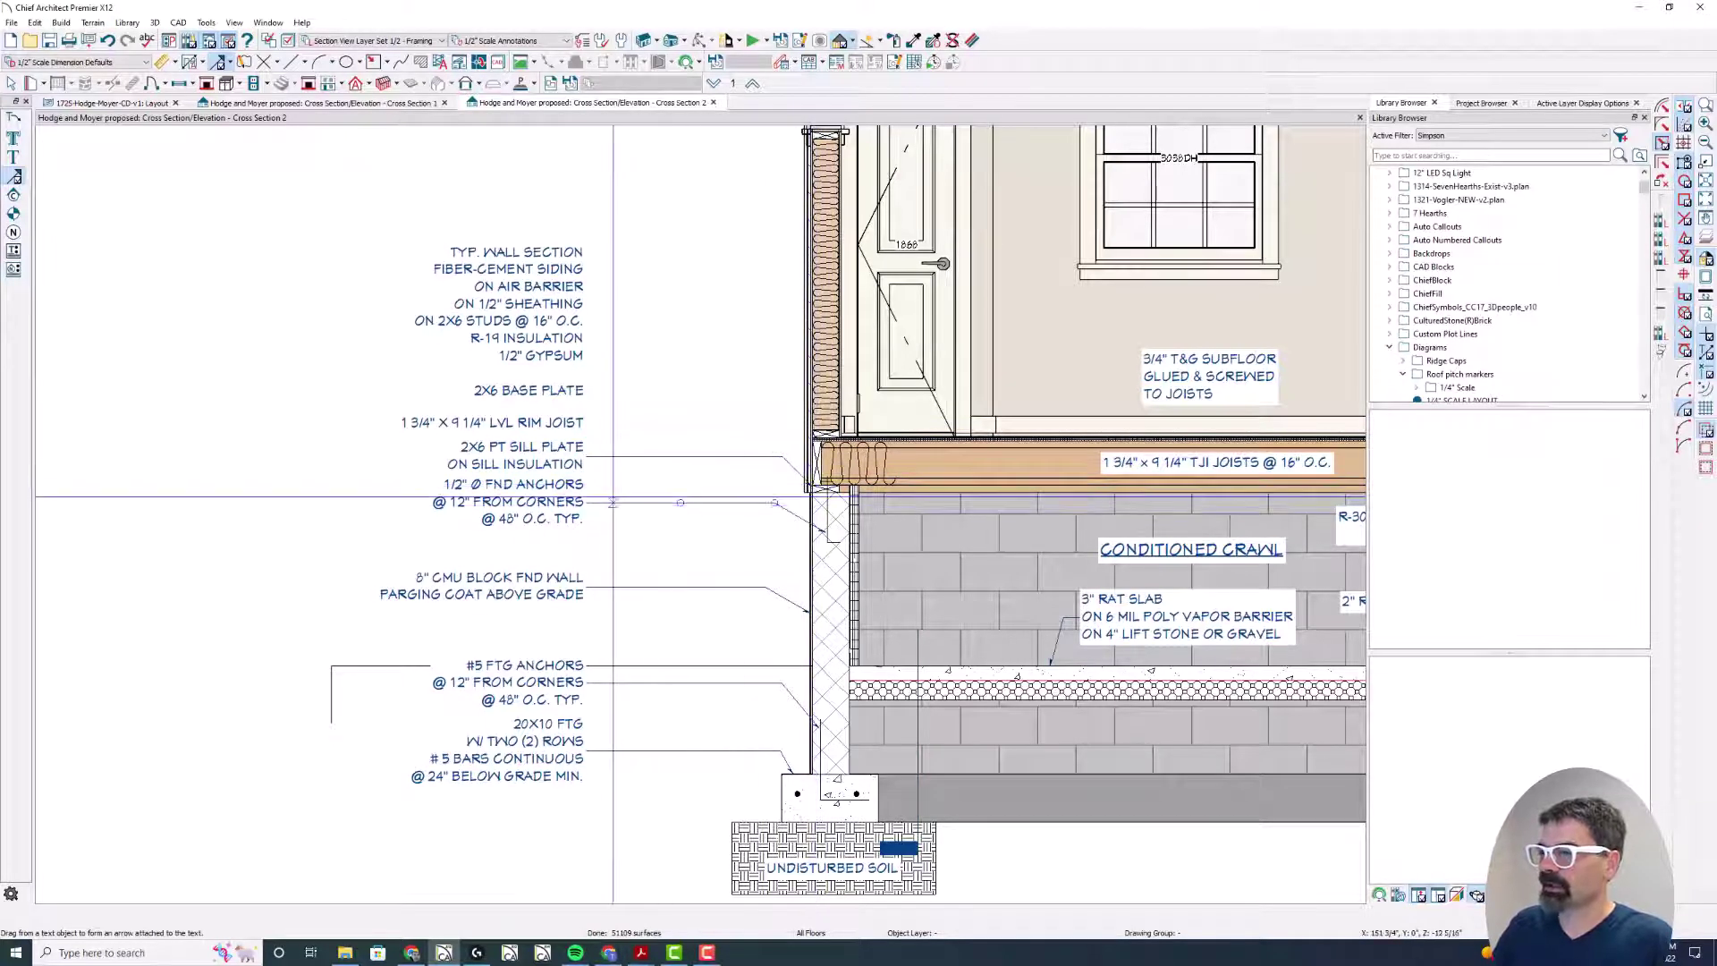
pyautogui.moveTo(587, 422); pyautogui.dragTo(772, 423)
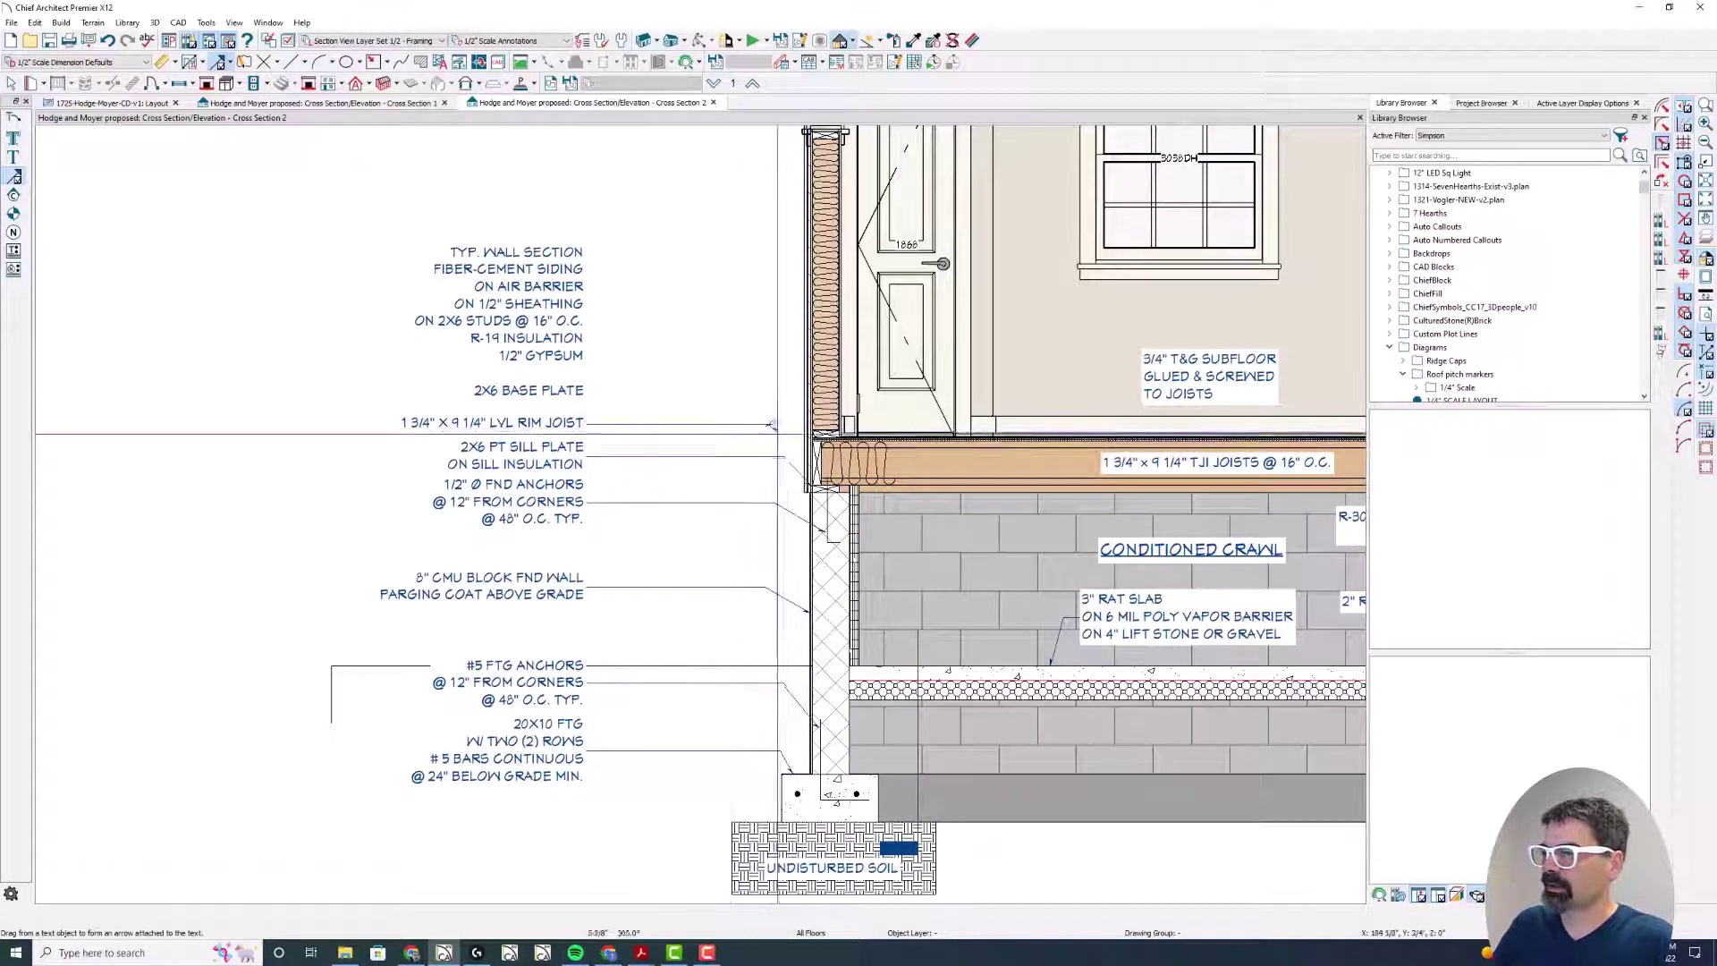
pyautogui.click(816, 457)
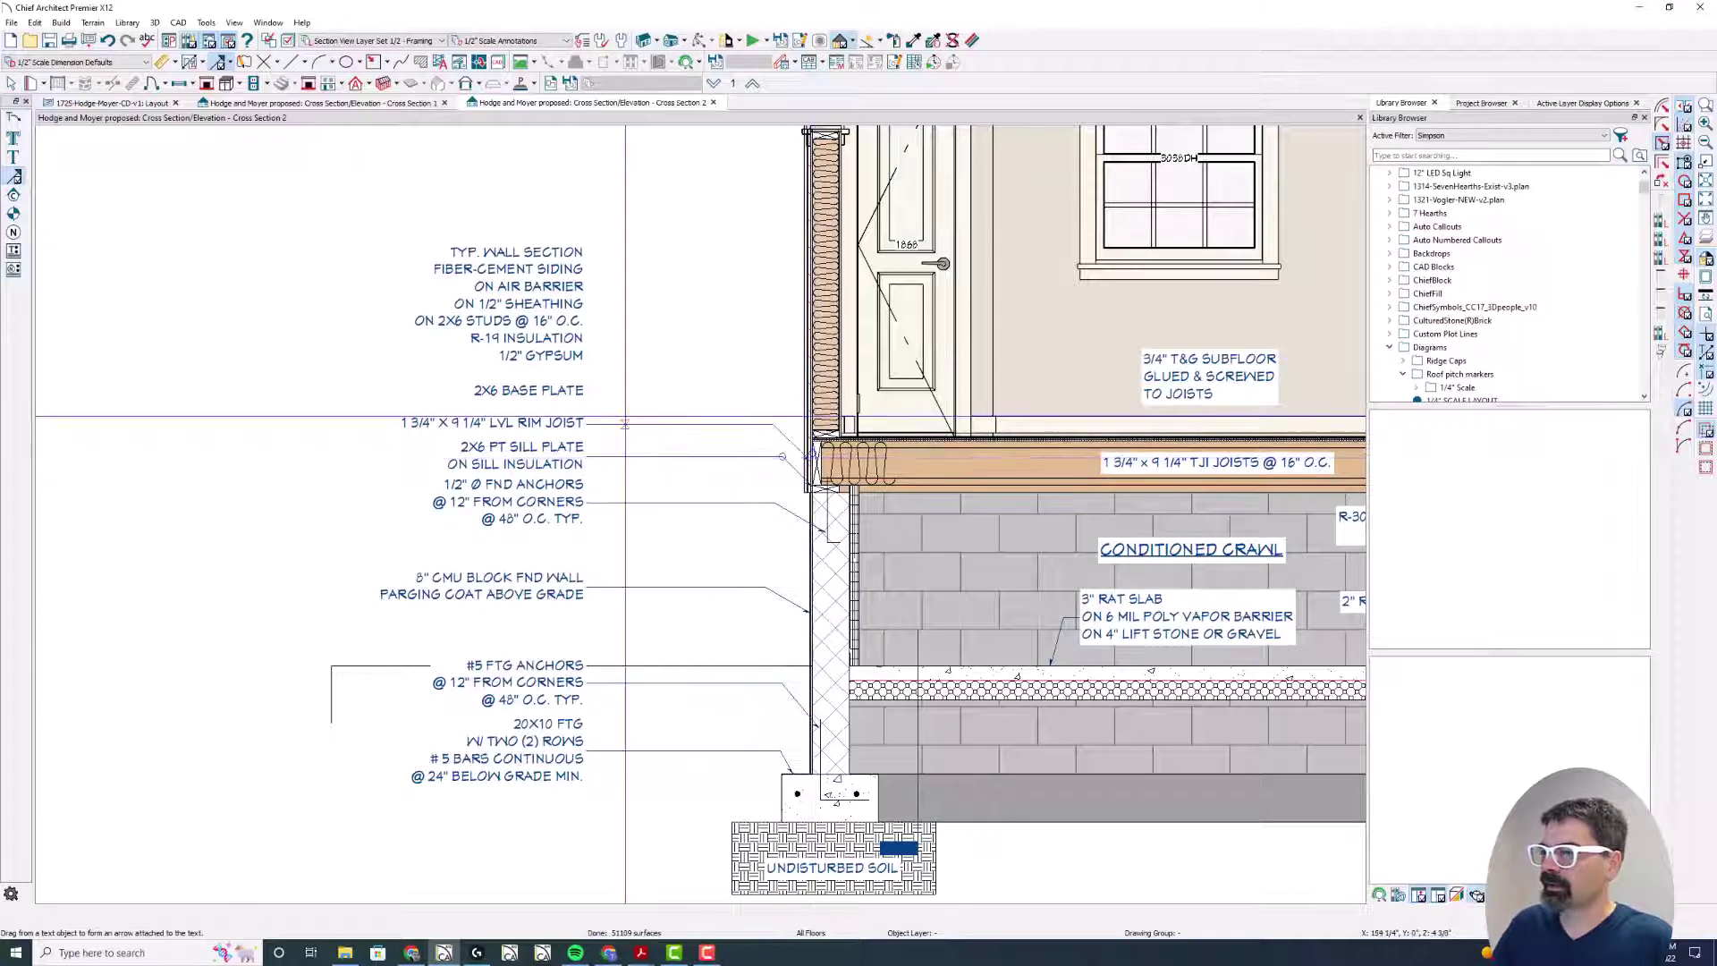
pyautogui.moveTo(587, 391); pyautogui.dragTo(778, 391)
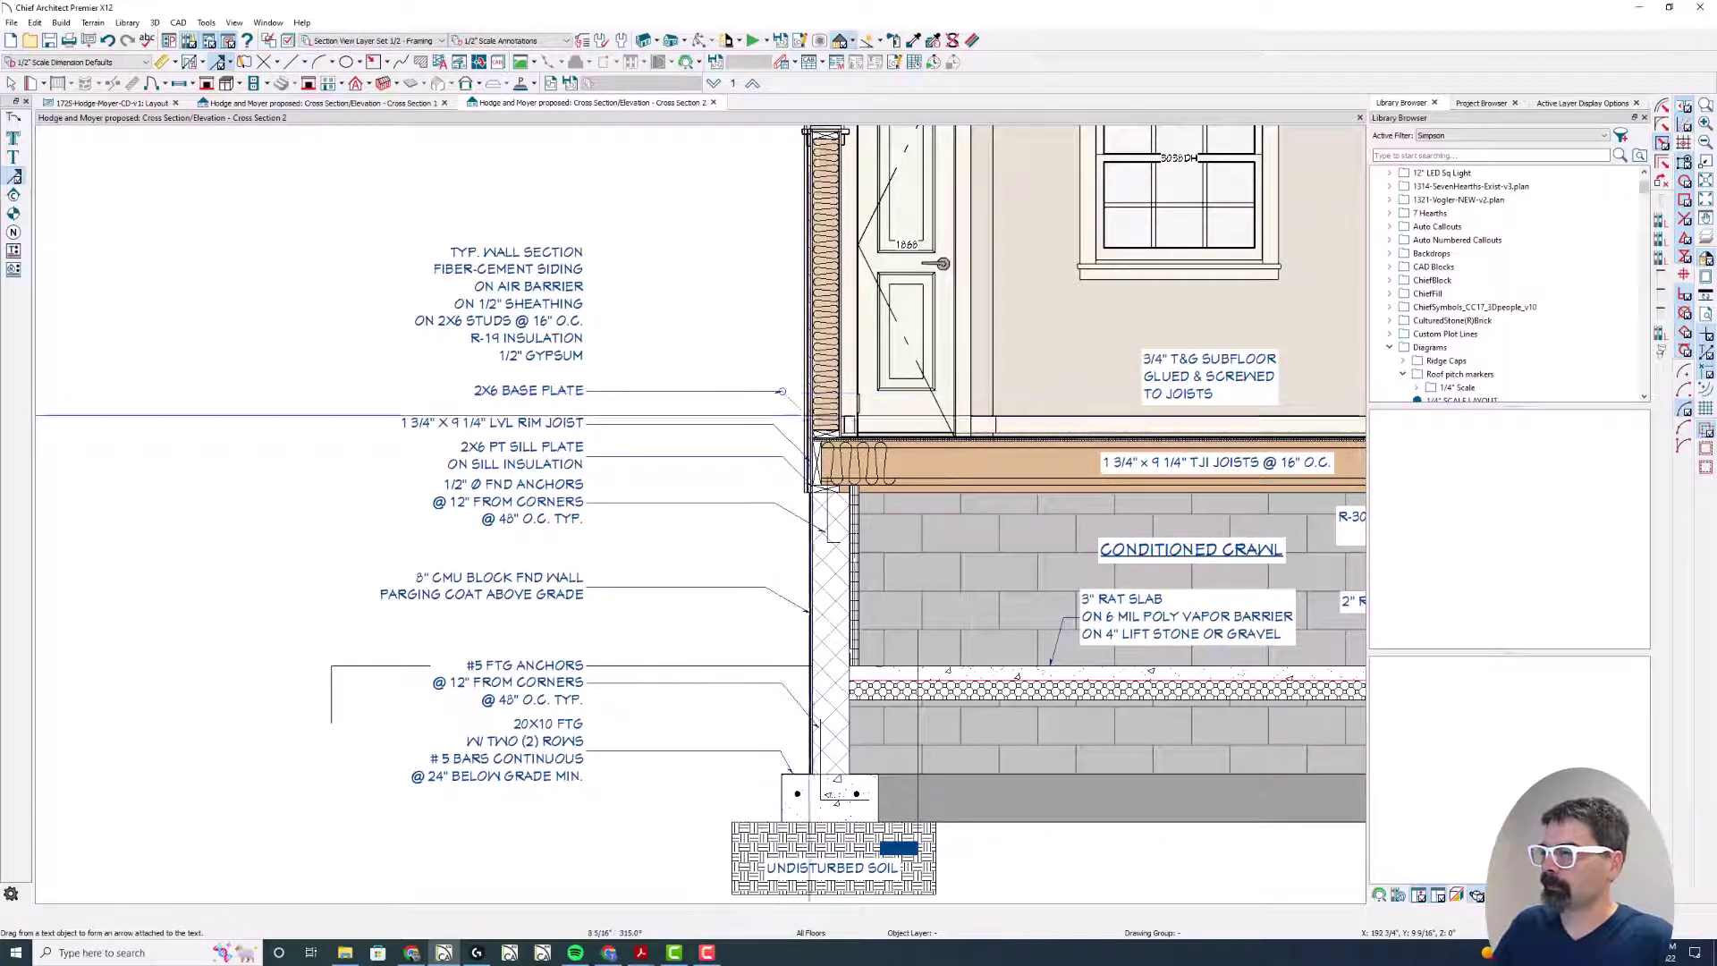
pyautogui.click(816, 429)
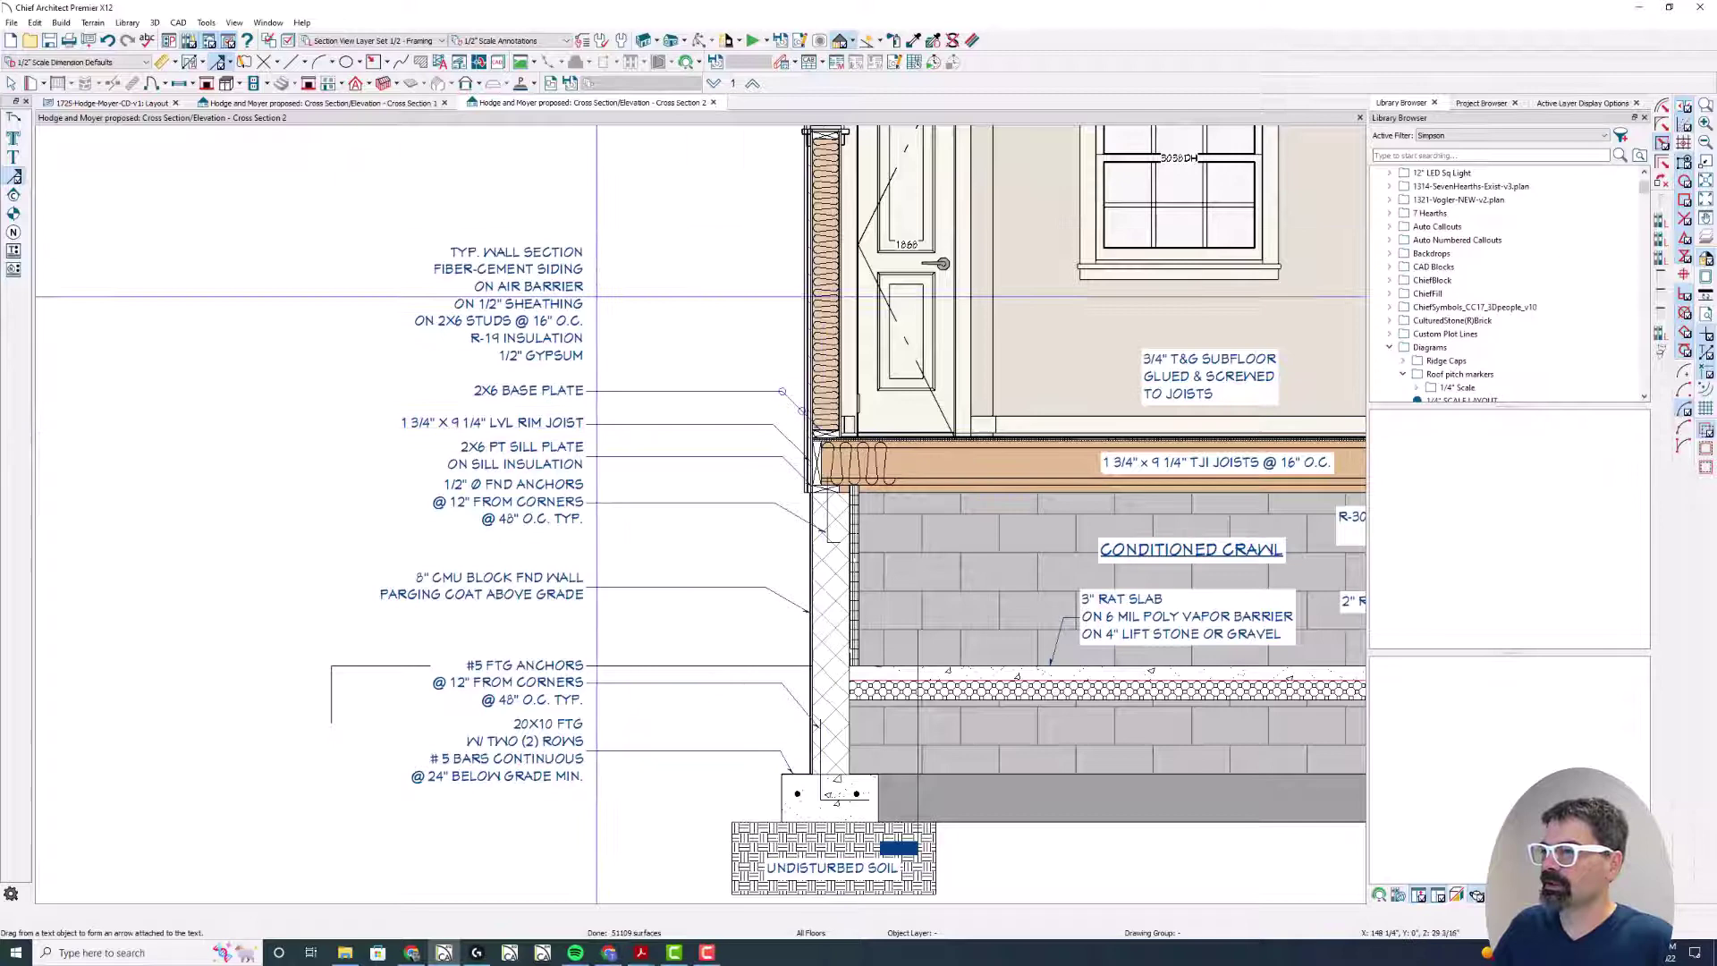
# Step: Draw leaders from the sheathing and TOP & DBL 2X6 PLATE notes to their framing layers
pyautogui.moveTo(588, 304); pyautogui.dragTo(756, 305)
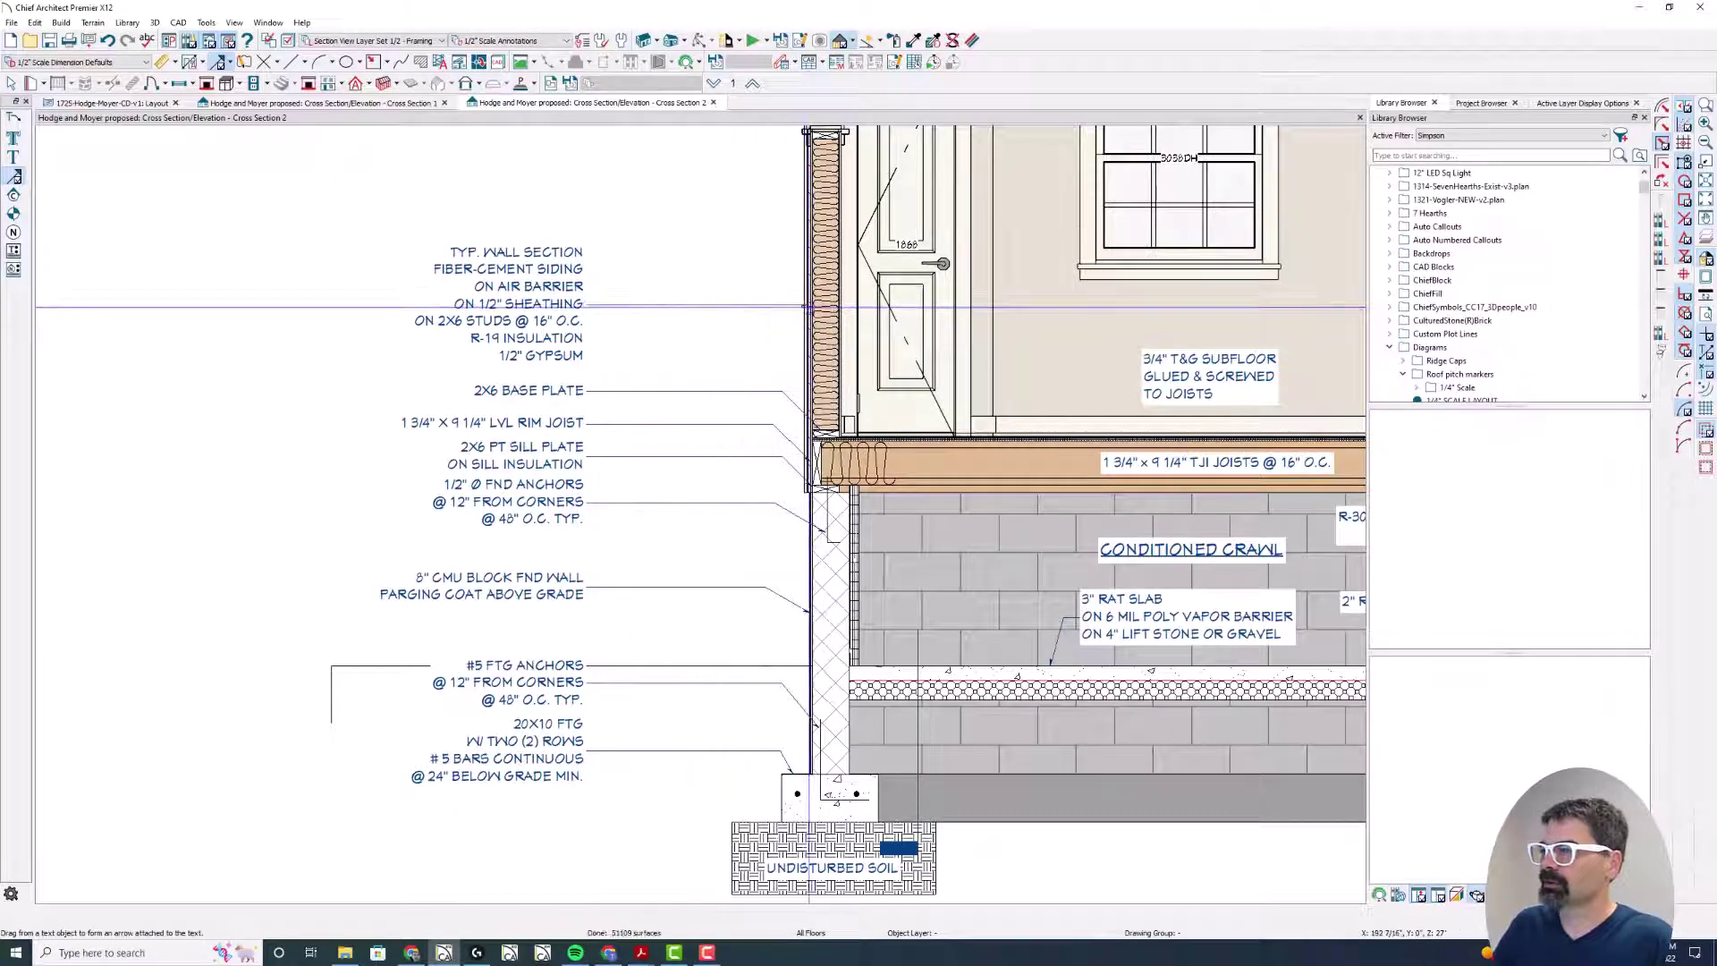
pyautogui.scroll(4, 804, 307)
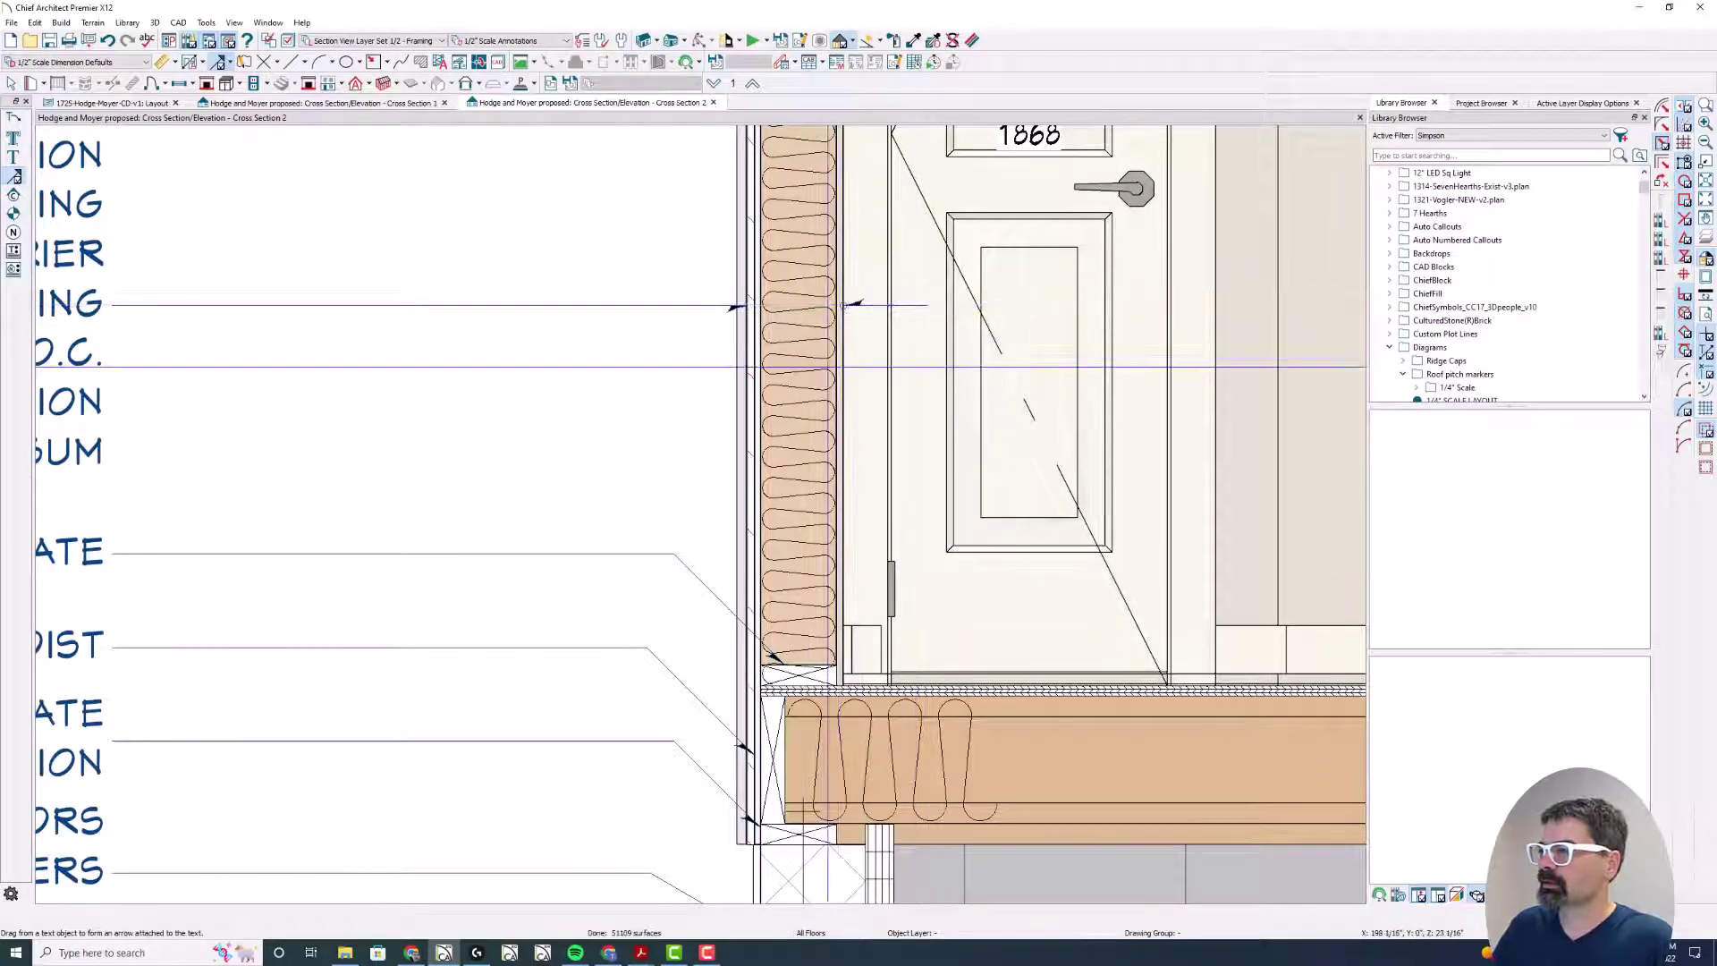
pyautogui.scroll(-5, 834, 362)
pyautogui.scroll(-4, 832, 365)
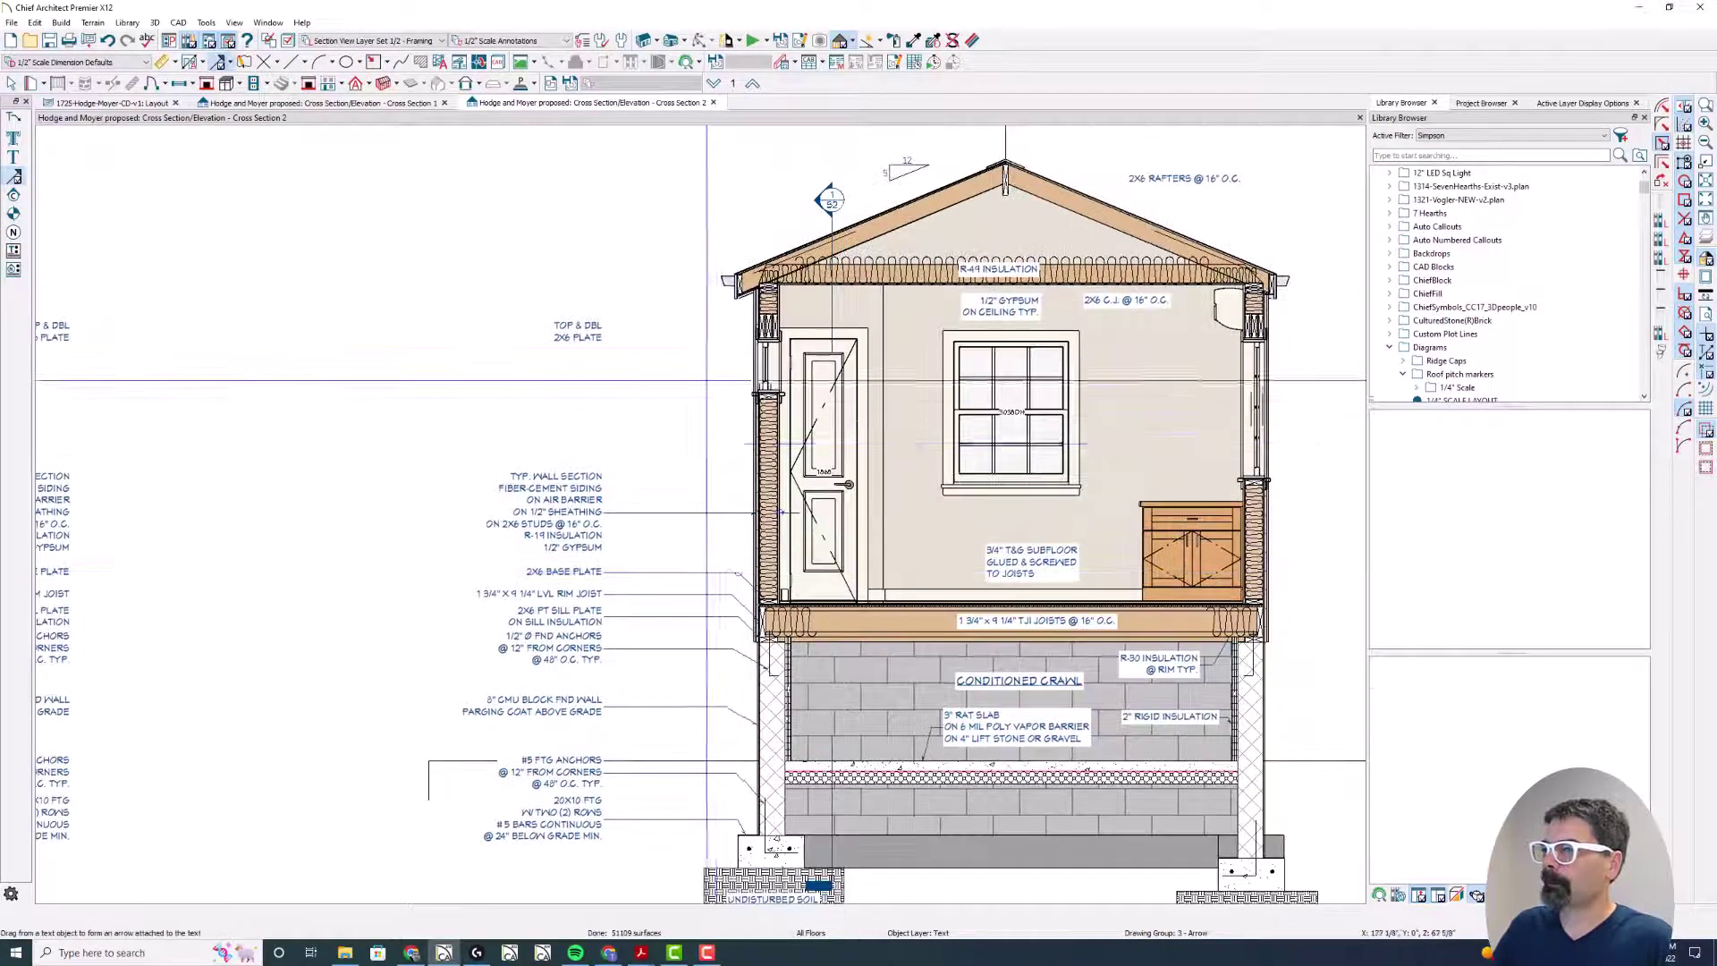
pyautogui.scroll(5, 537, 300)
pyautogui.moveTo(686, 299); pyautogui.dragTo(805, 233)
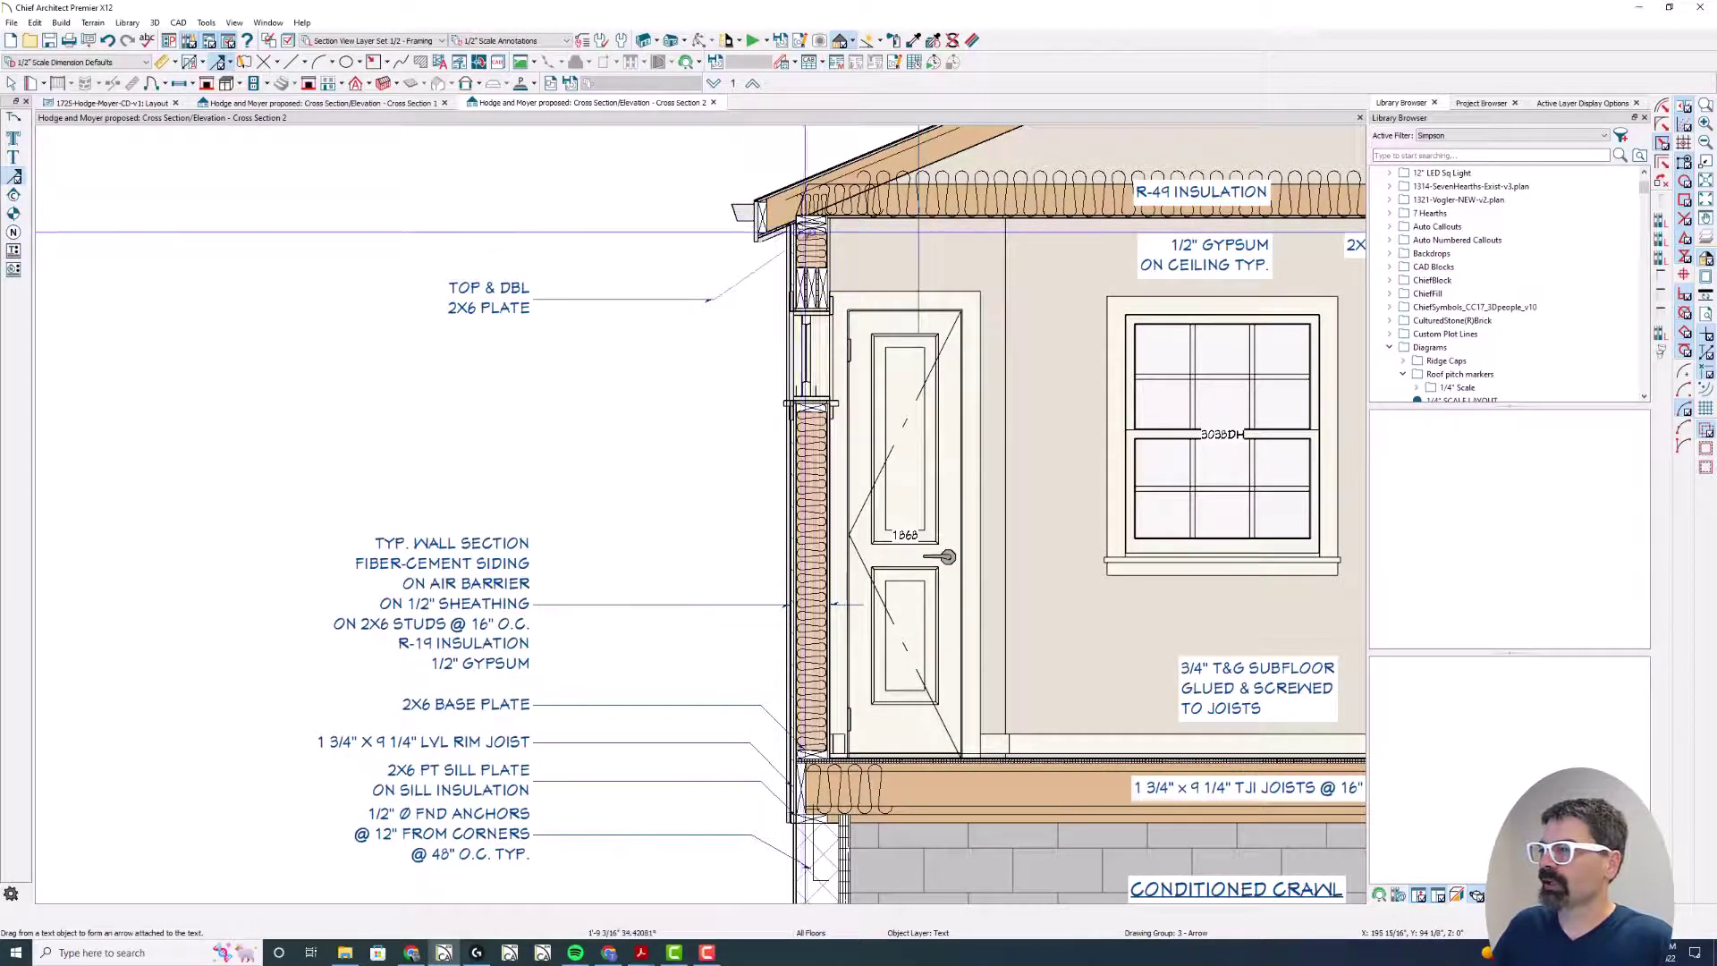
pyautogui.scroll(-3, 799, 233)
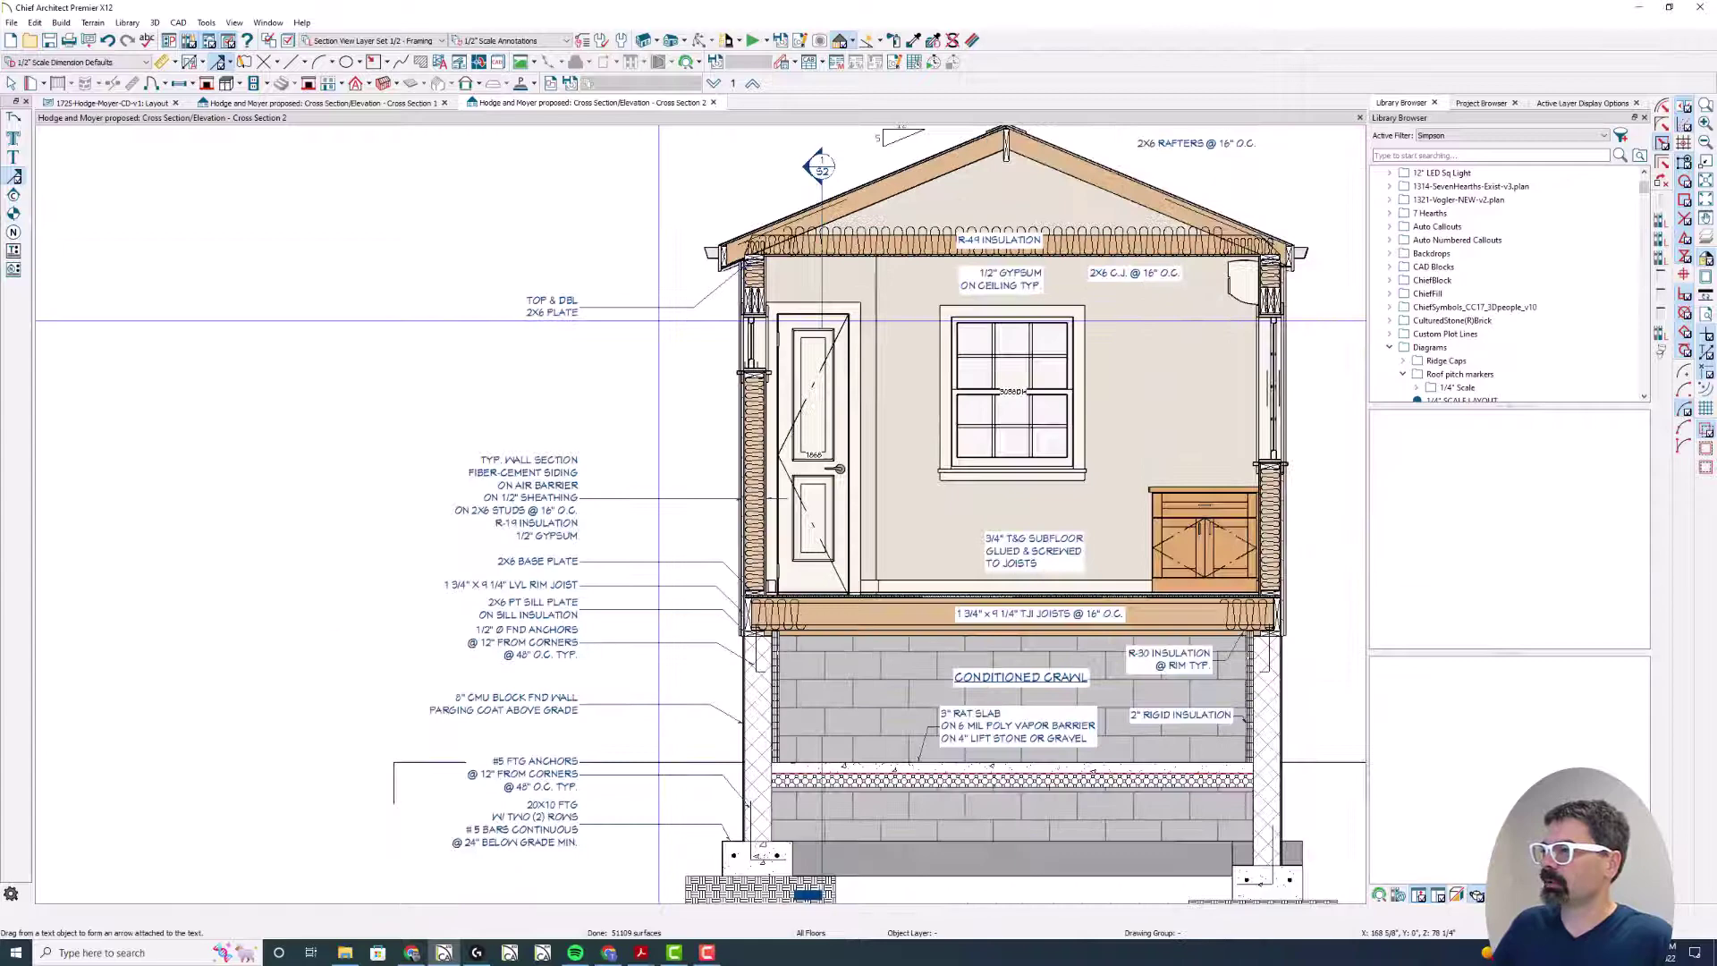
pyautogui.scroll(-4, 700, 348)
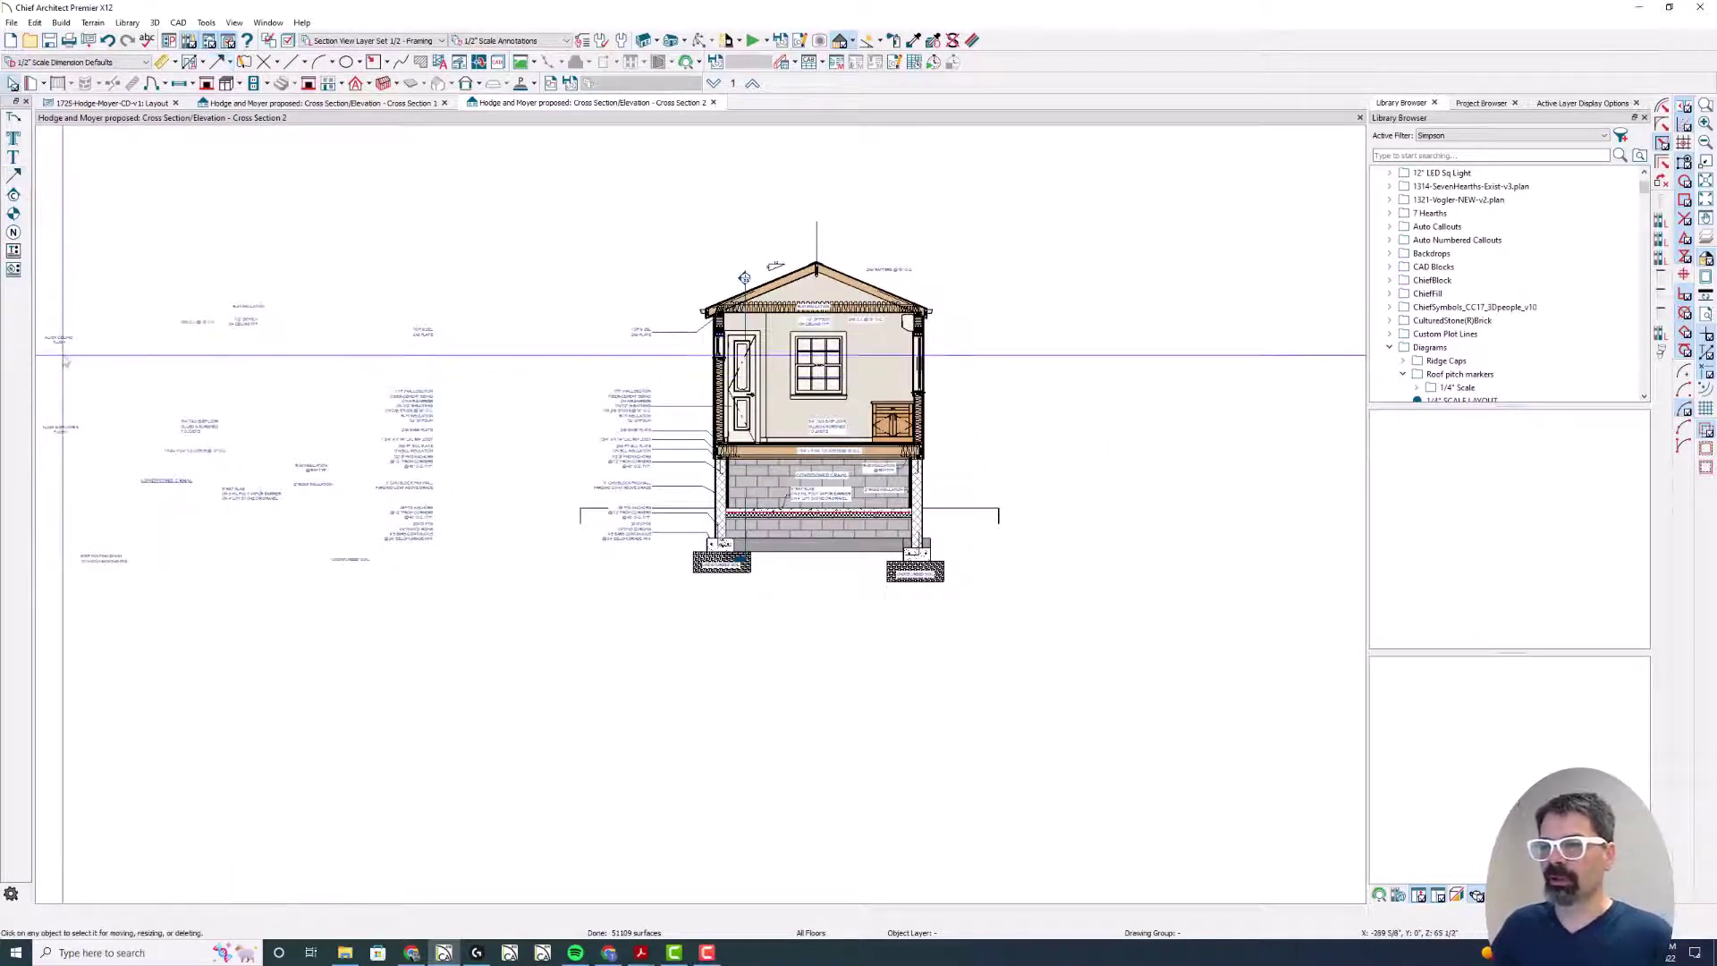
# Step: Marquee-select the ALIGN CEILING FLUSH and ALIGN SUBFLOORS FLUSH notes, then zoom out over the section
pyautogui.moveTo(61, 322); pyautogui.dragTo(65, 438)
pyautogui.scroll(4, 46, 394)
pyautogui.moveTo(45, 394); pyautogui.dragTo(126, 374, button='middle')
pyautogui.press('Escape')
pyautogui.scroll(1, 130, 372)
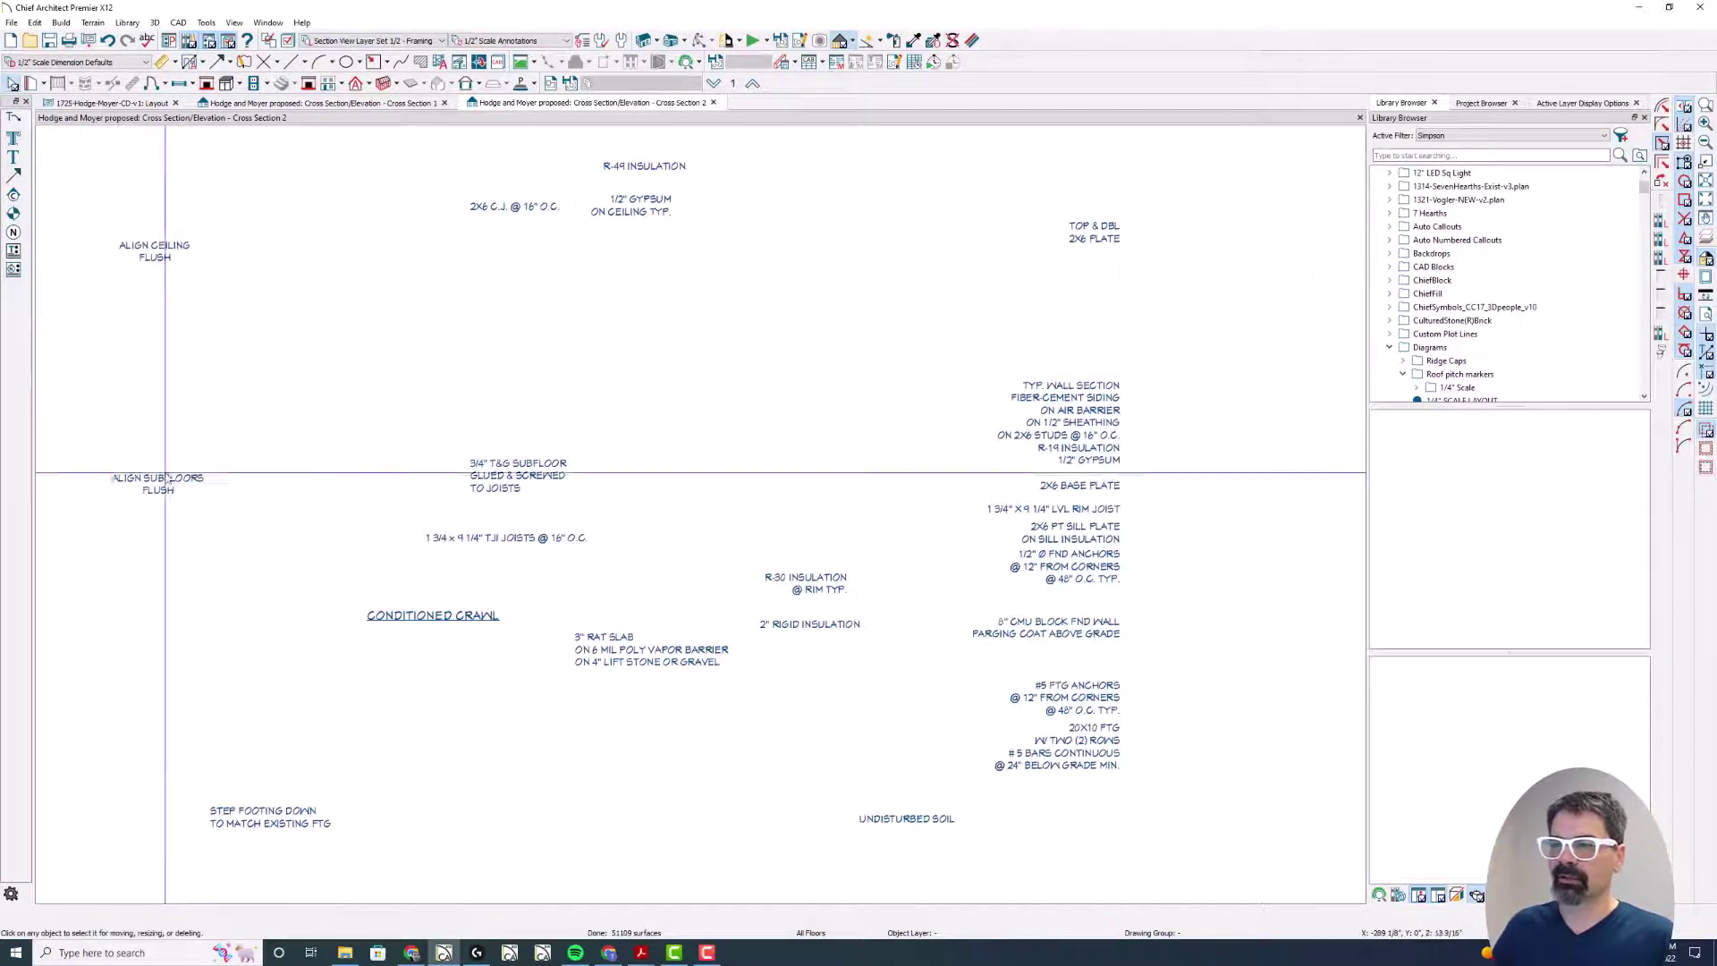
pyautogui.moveTo(174, 234); pyautogui.dragTo(131, 508)
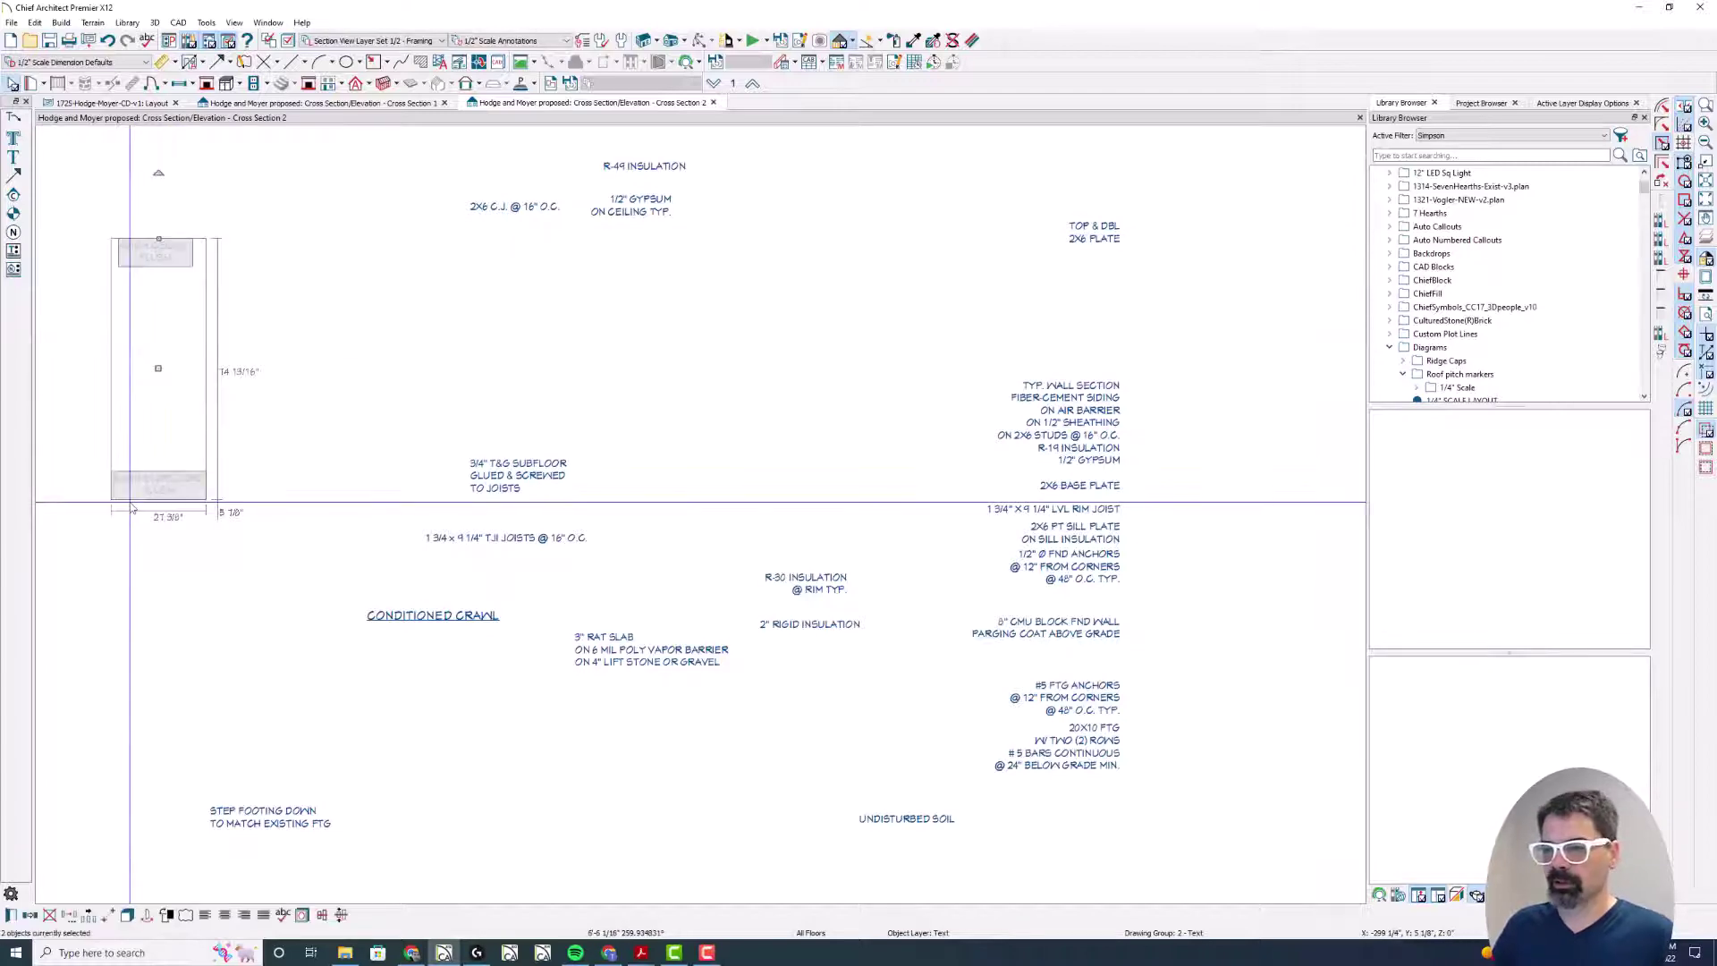
pyautogui.scroll(-3, 131, 508)
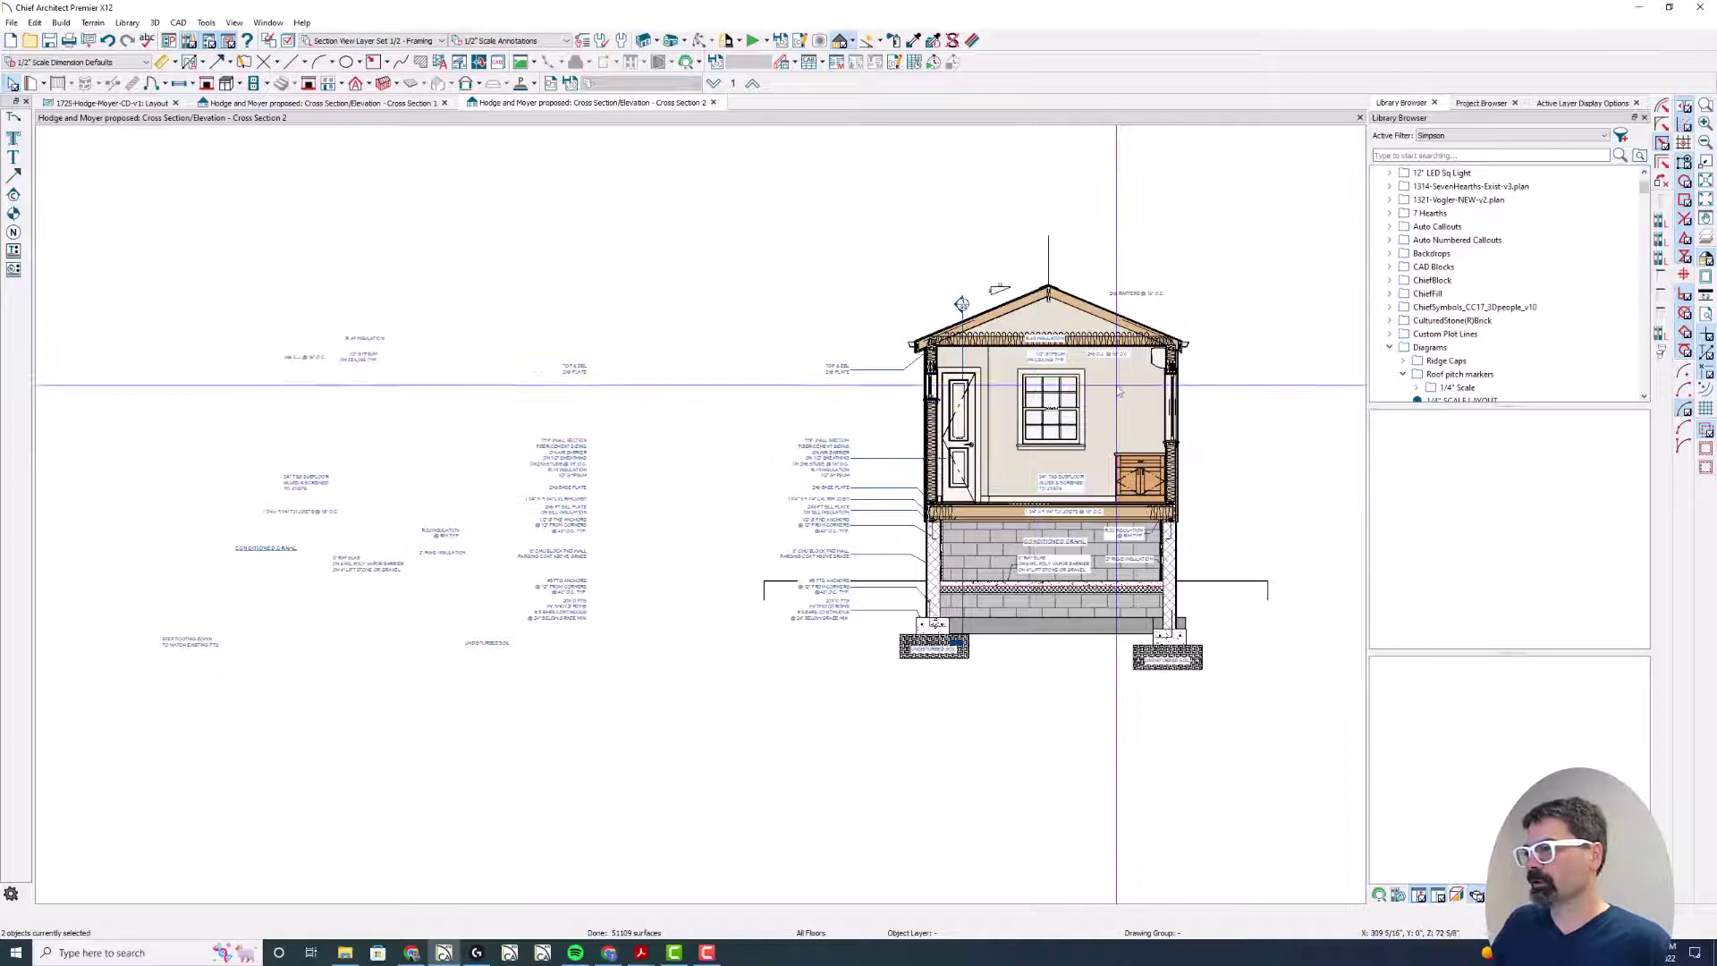
pyautogui.scroll(2, 1143, 380)
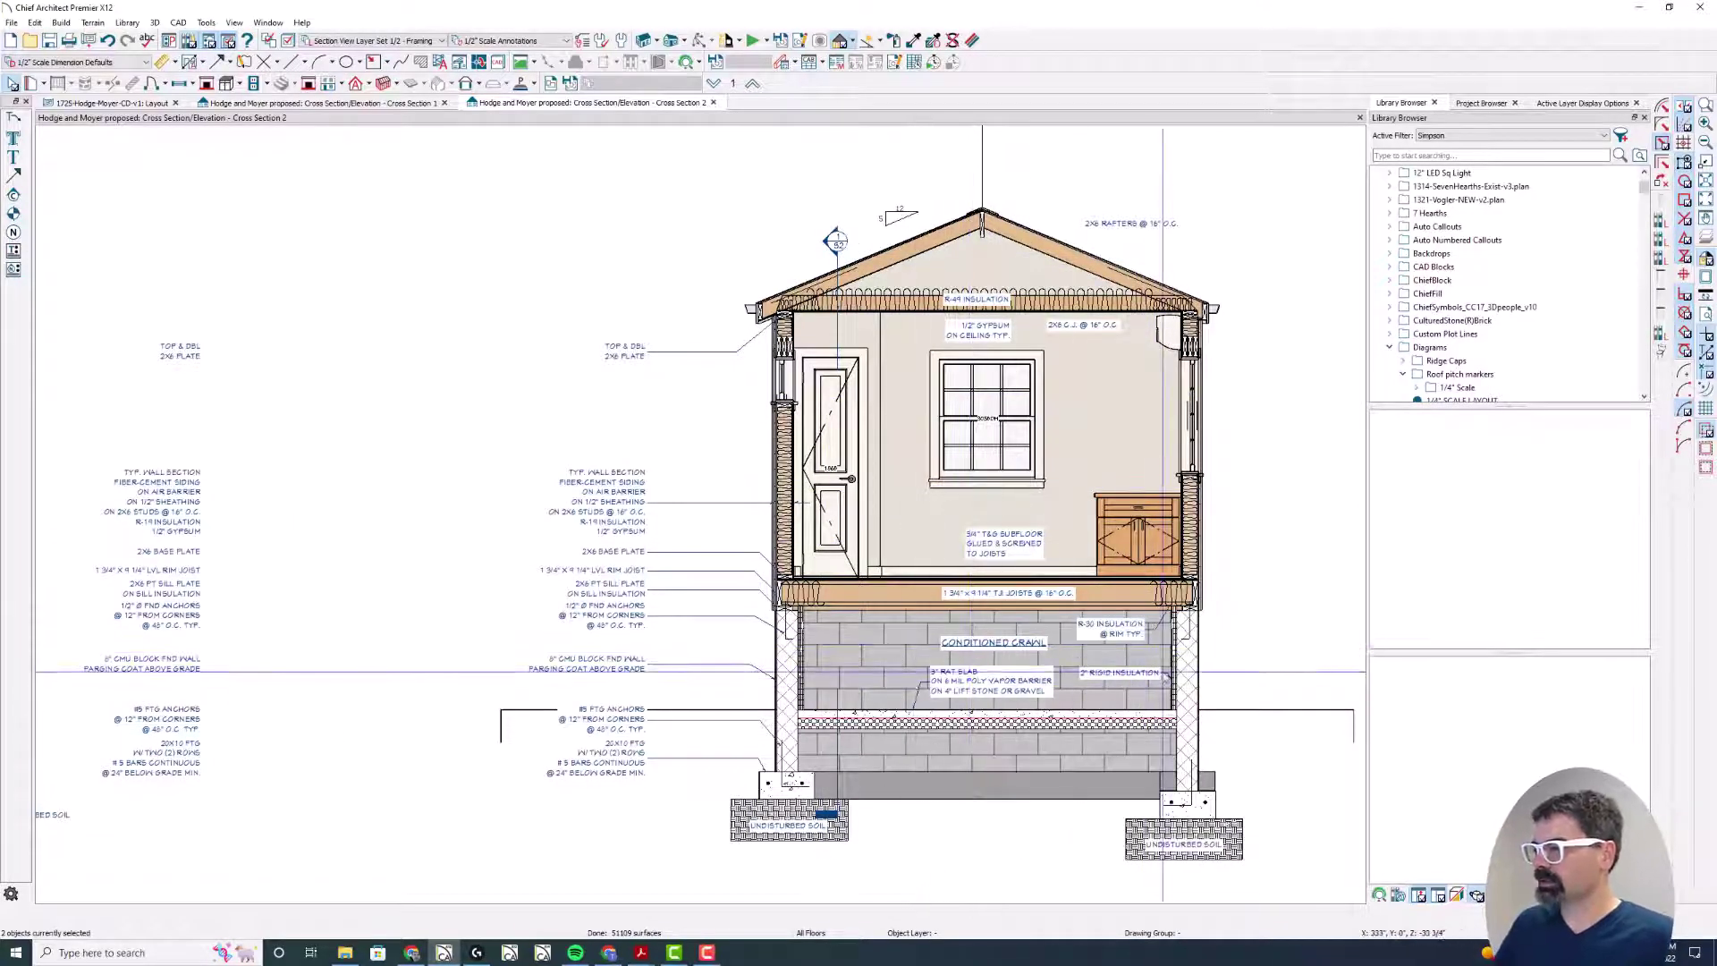
pyautogui.scroll(2, 1154, 676)
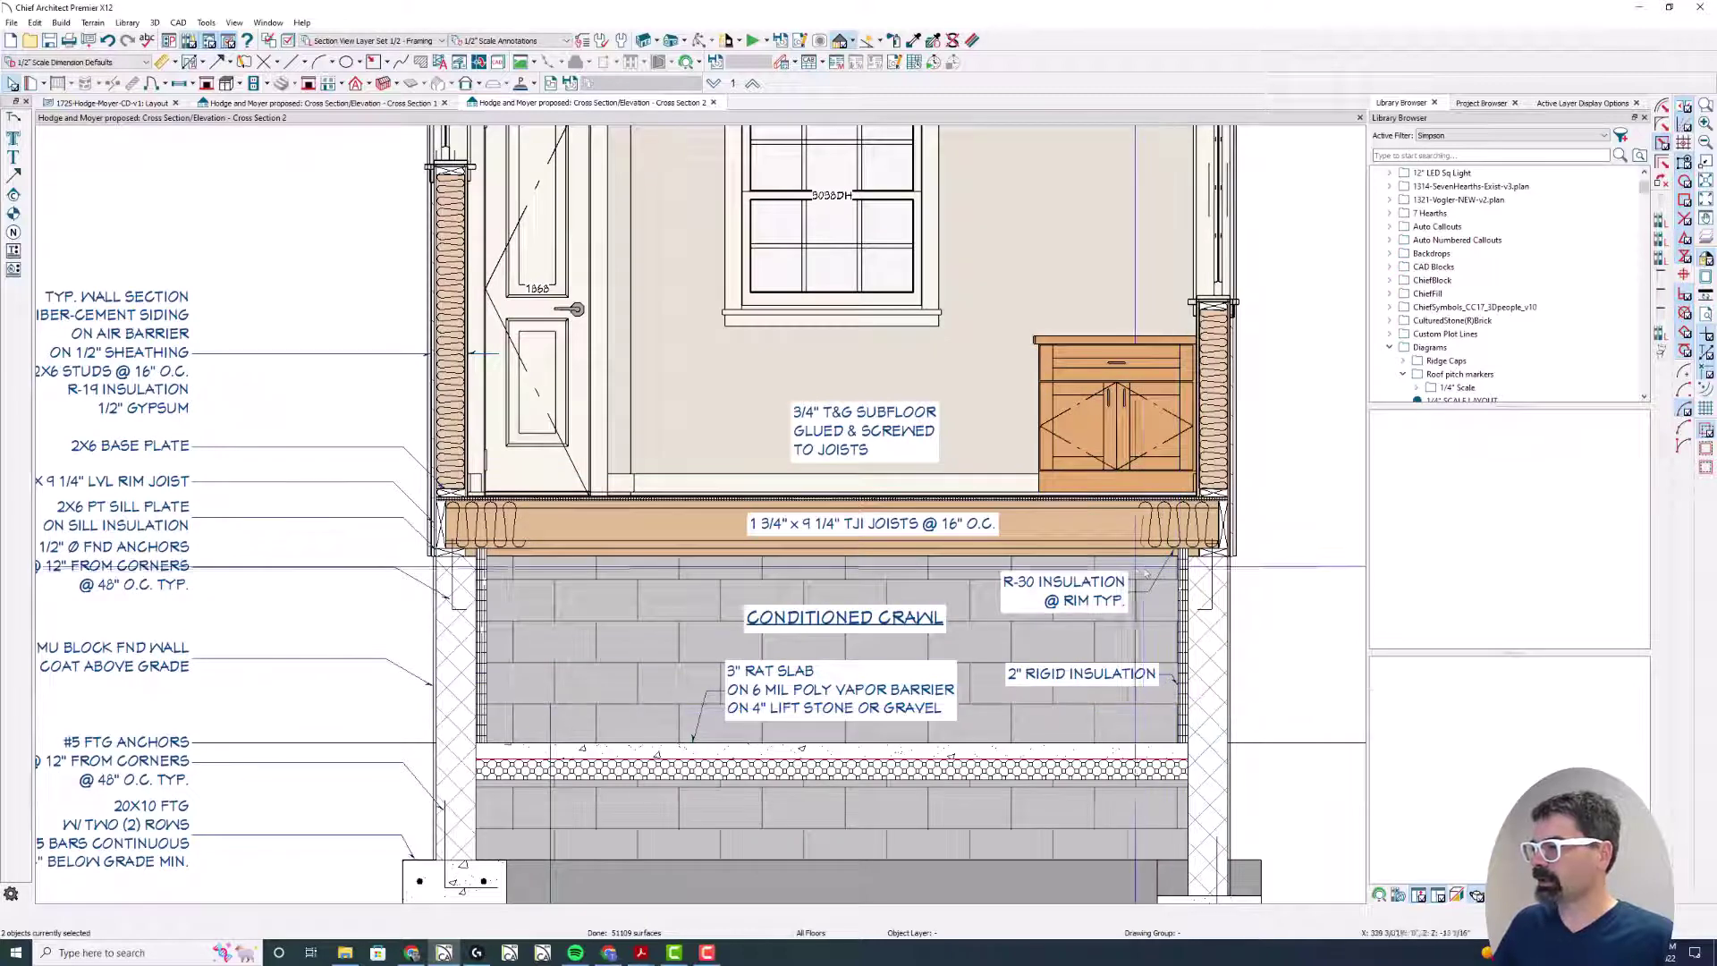
pyautogui.scroll(-3, 957, 572)
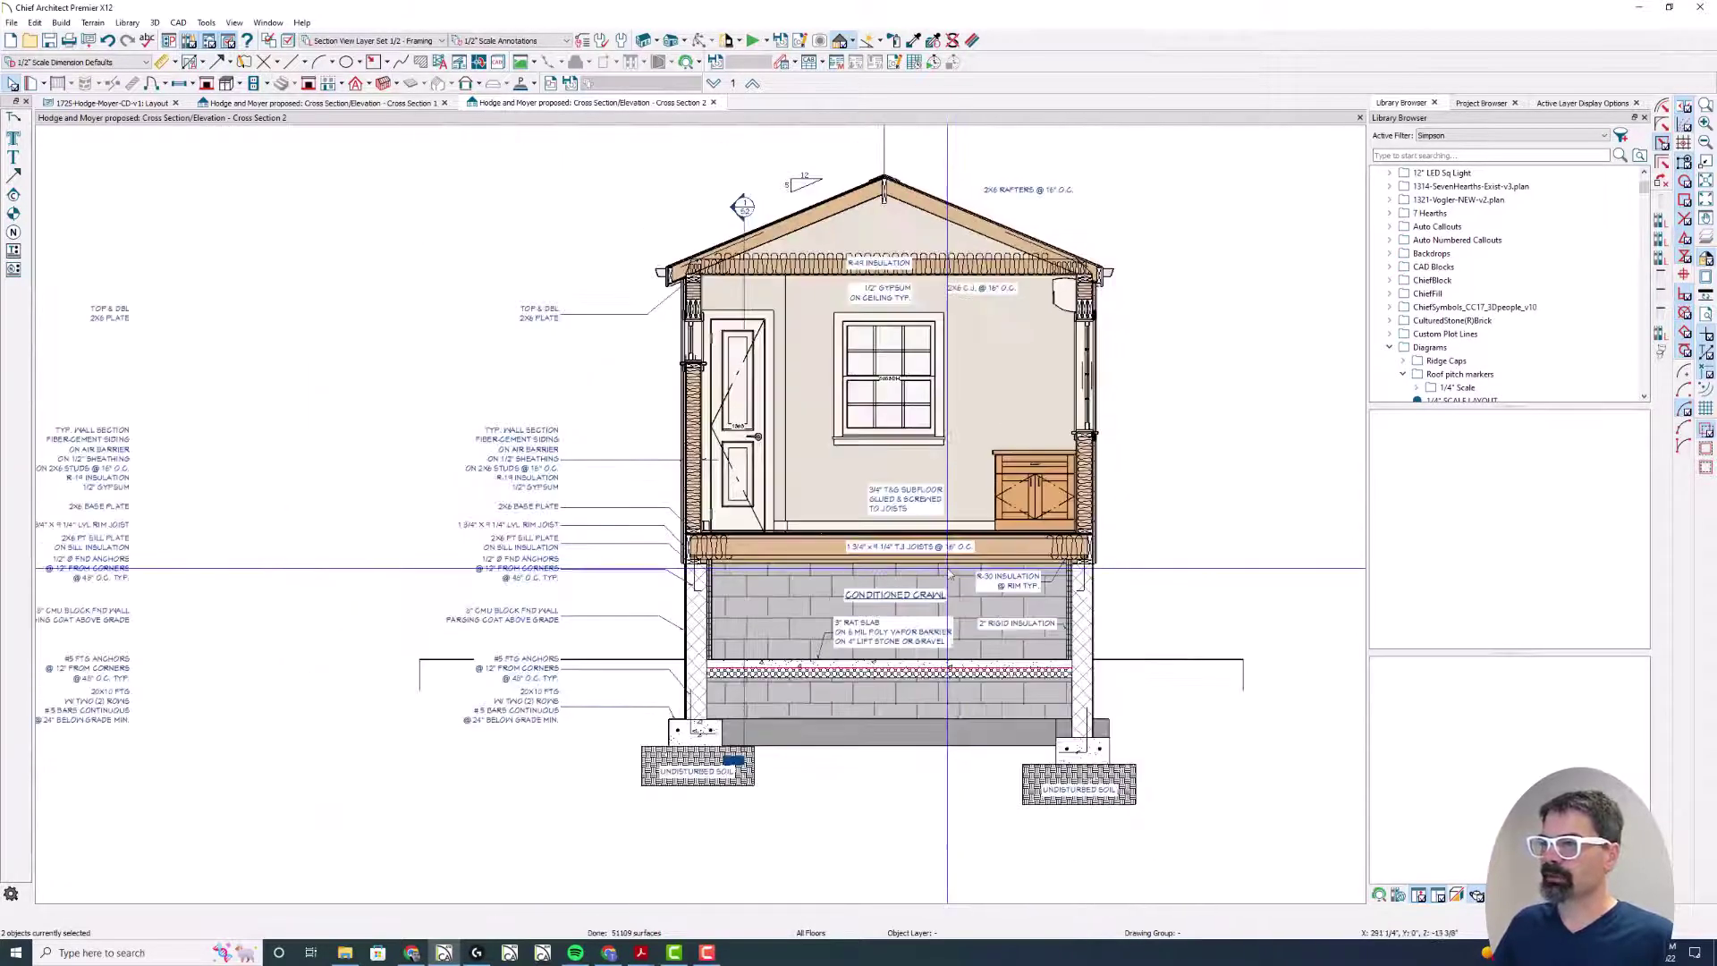
# Step: On the layout sheet, adjust the left edge of the Addition Section II box
pyautogui.click(108, 103)
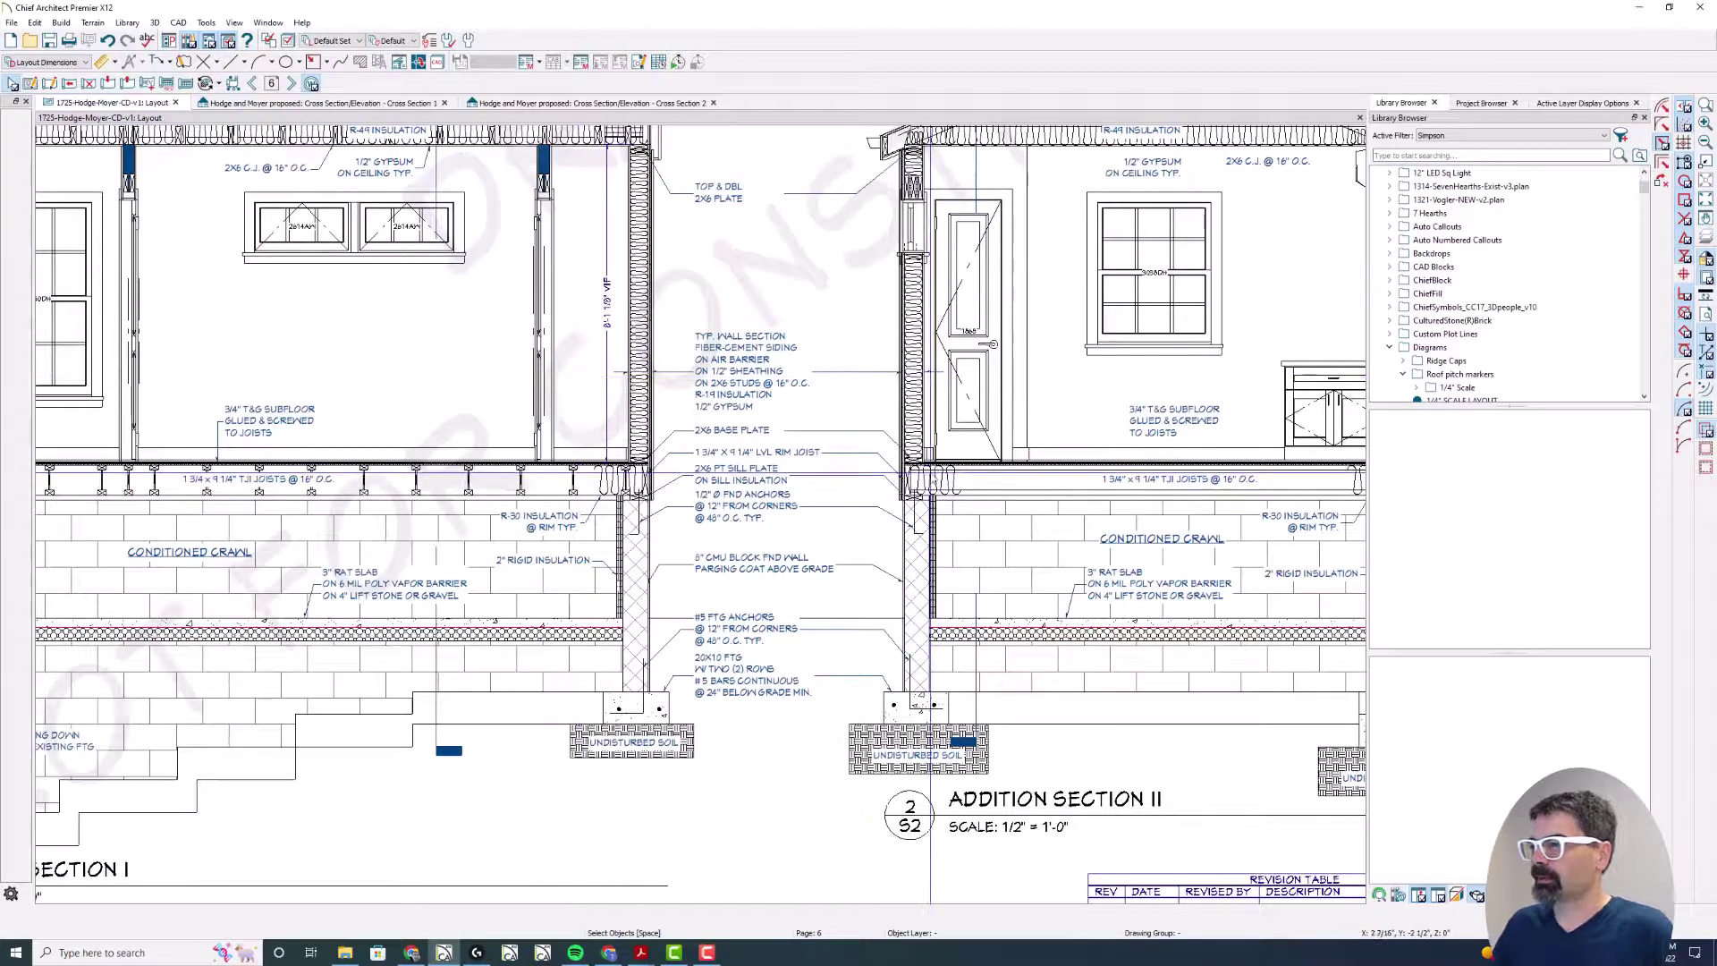
pyautogui.click(931, 475)
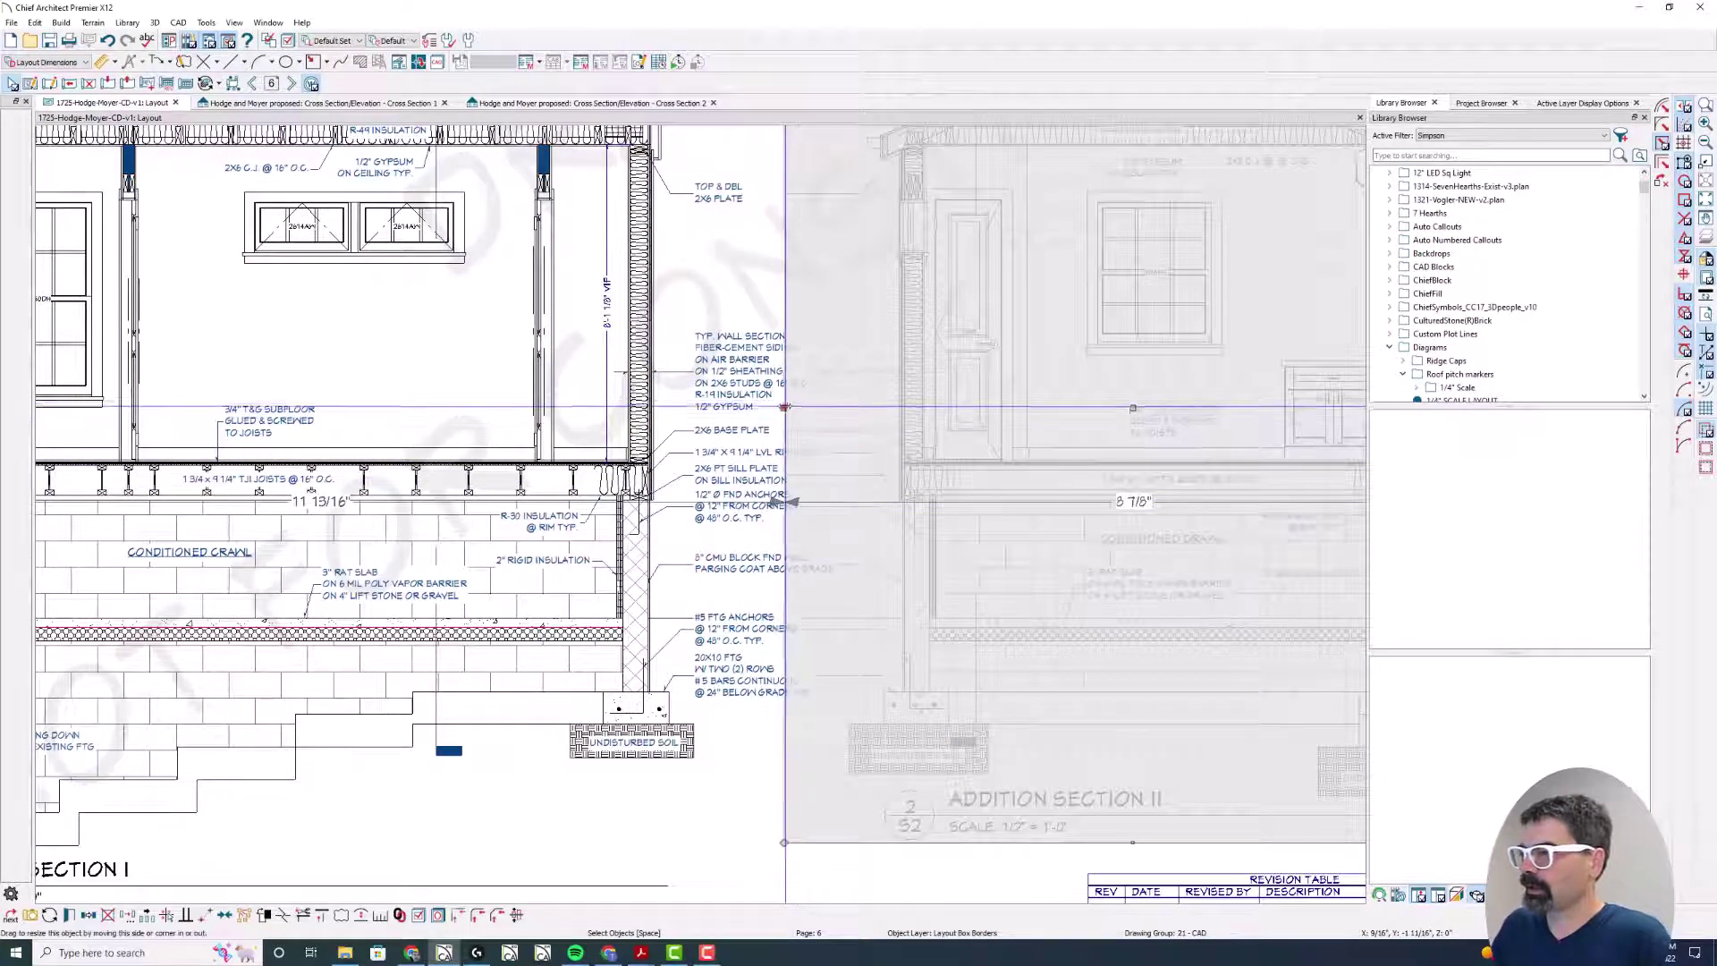
pyautogui.moveTo(784, 406); pyautogui.dragTo(847, 408)
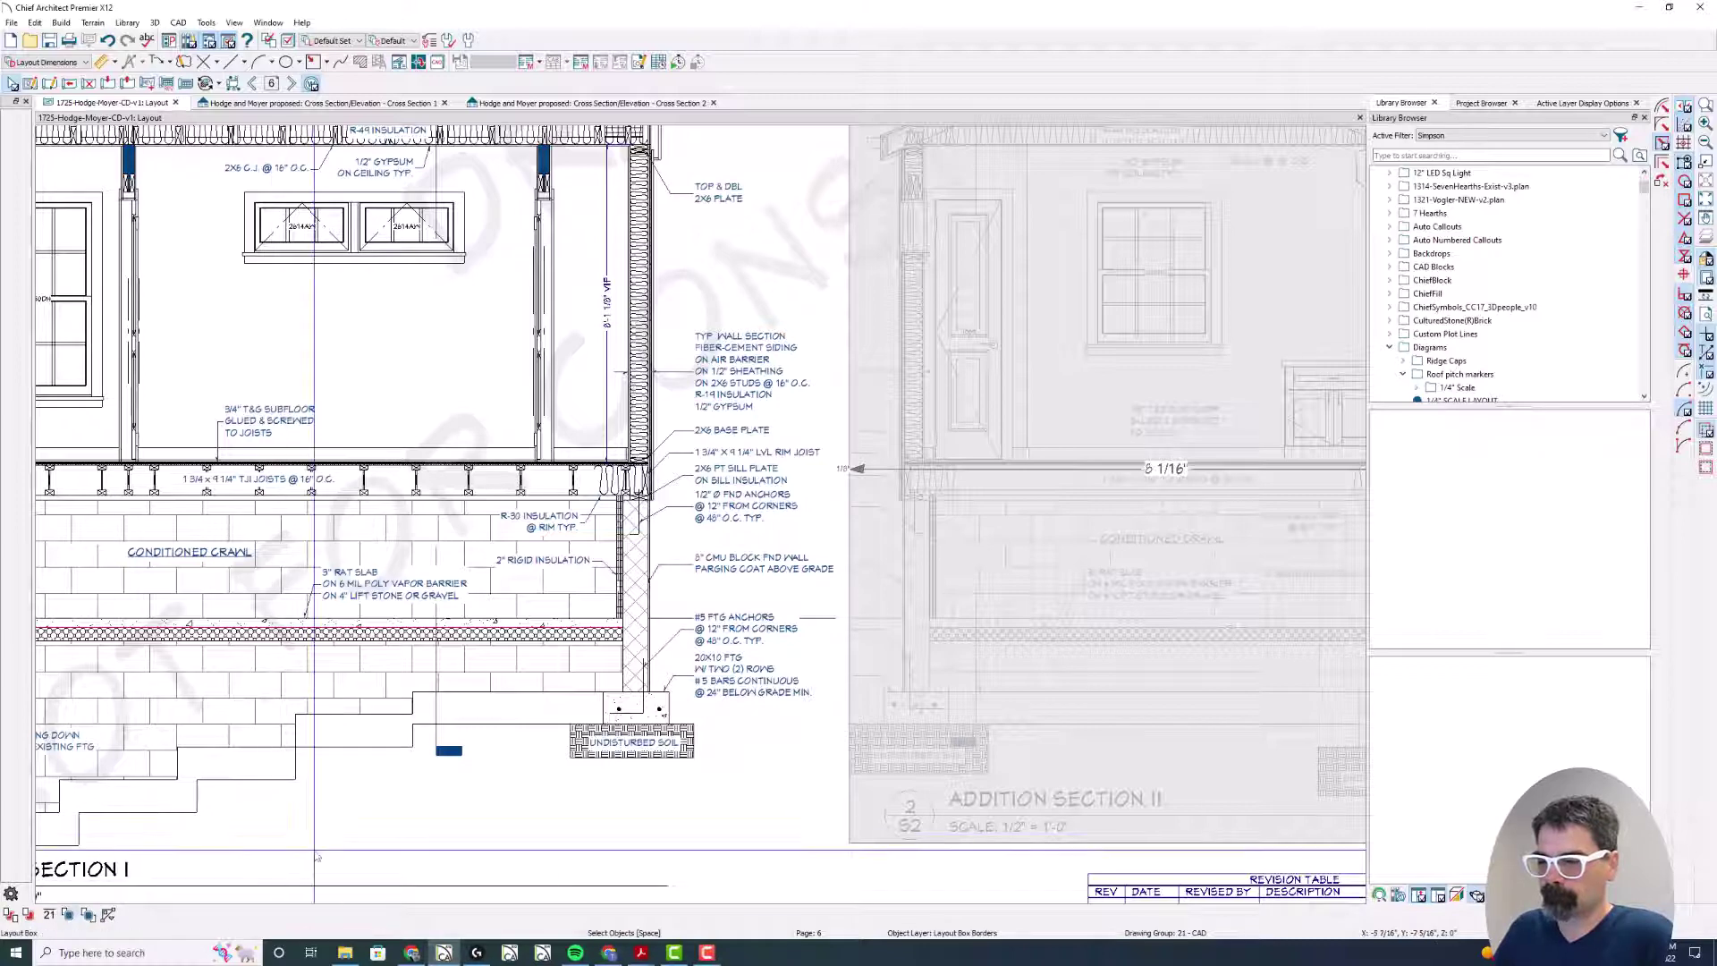
pyautogui.click(850, 517)
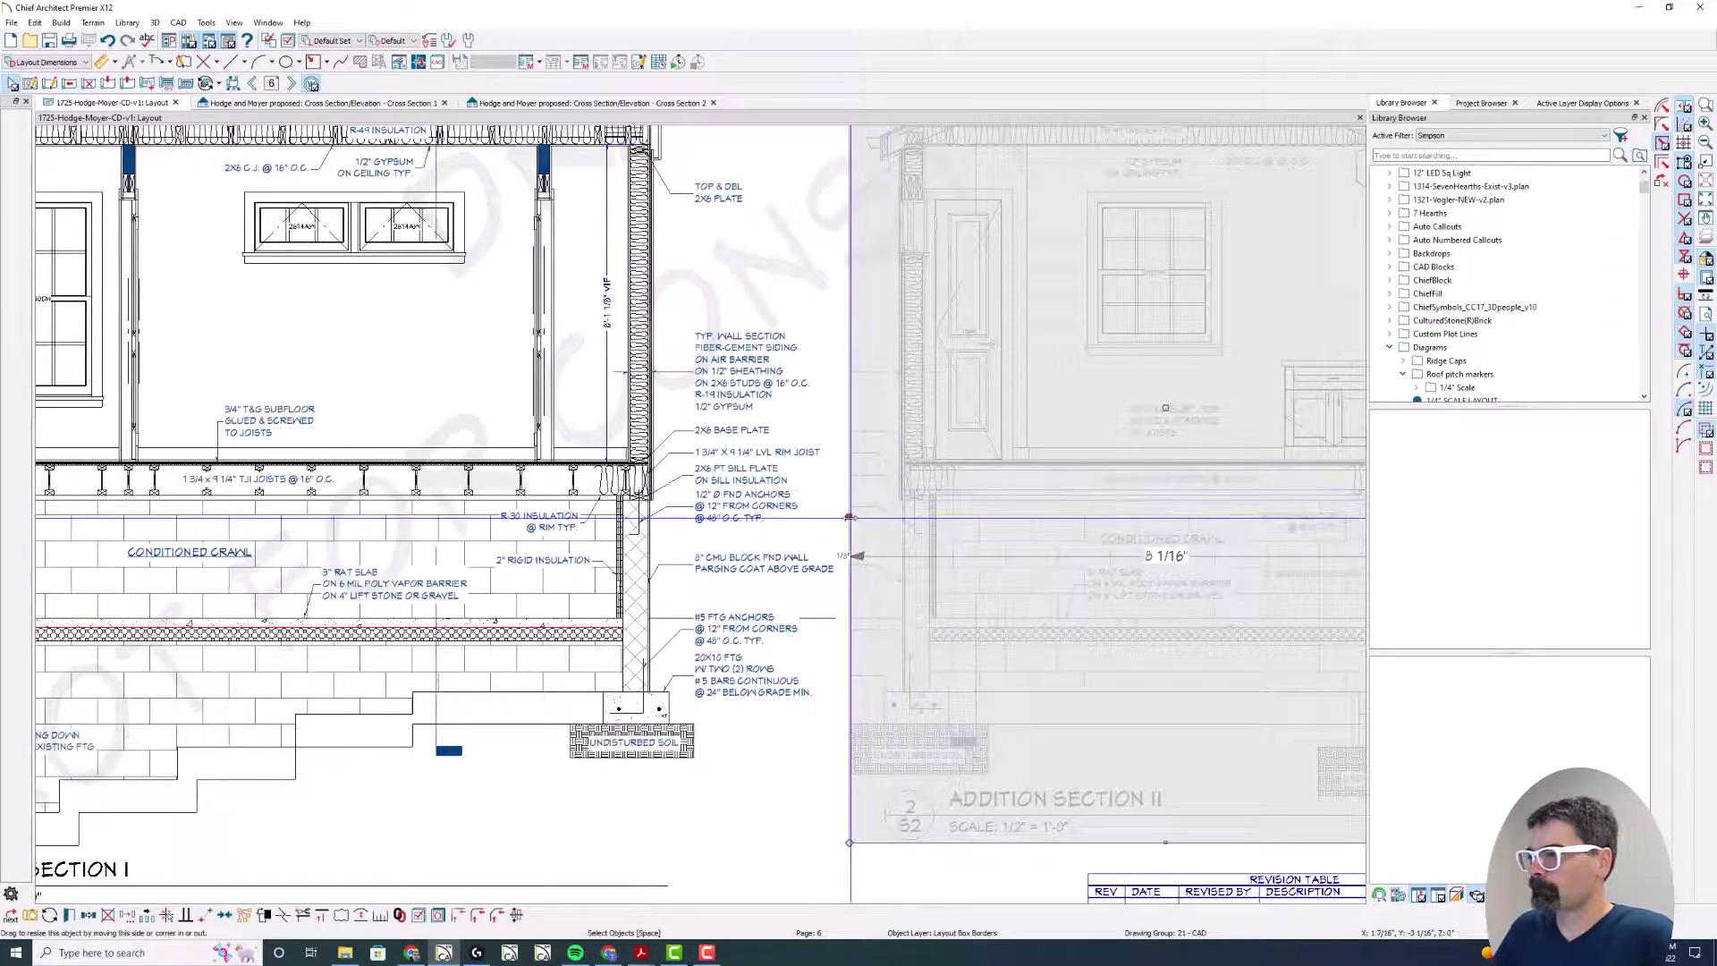
pyautogui.moveTo(850, 517)
pyautogui.mouseDown()
pyautogui.moveTo(778, 514)
pyautogui.moveTo(863, 506)
pyautogui.moveTo(850, 511)
pyautogui.mouseUp()
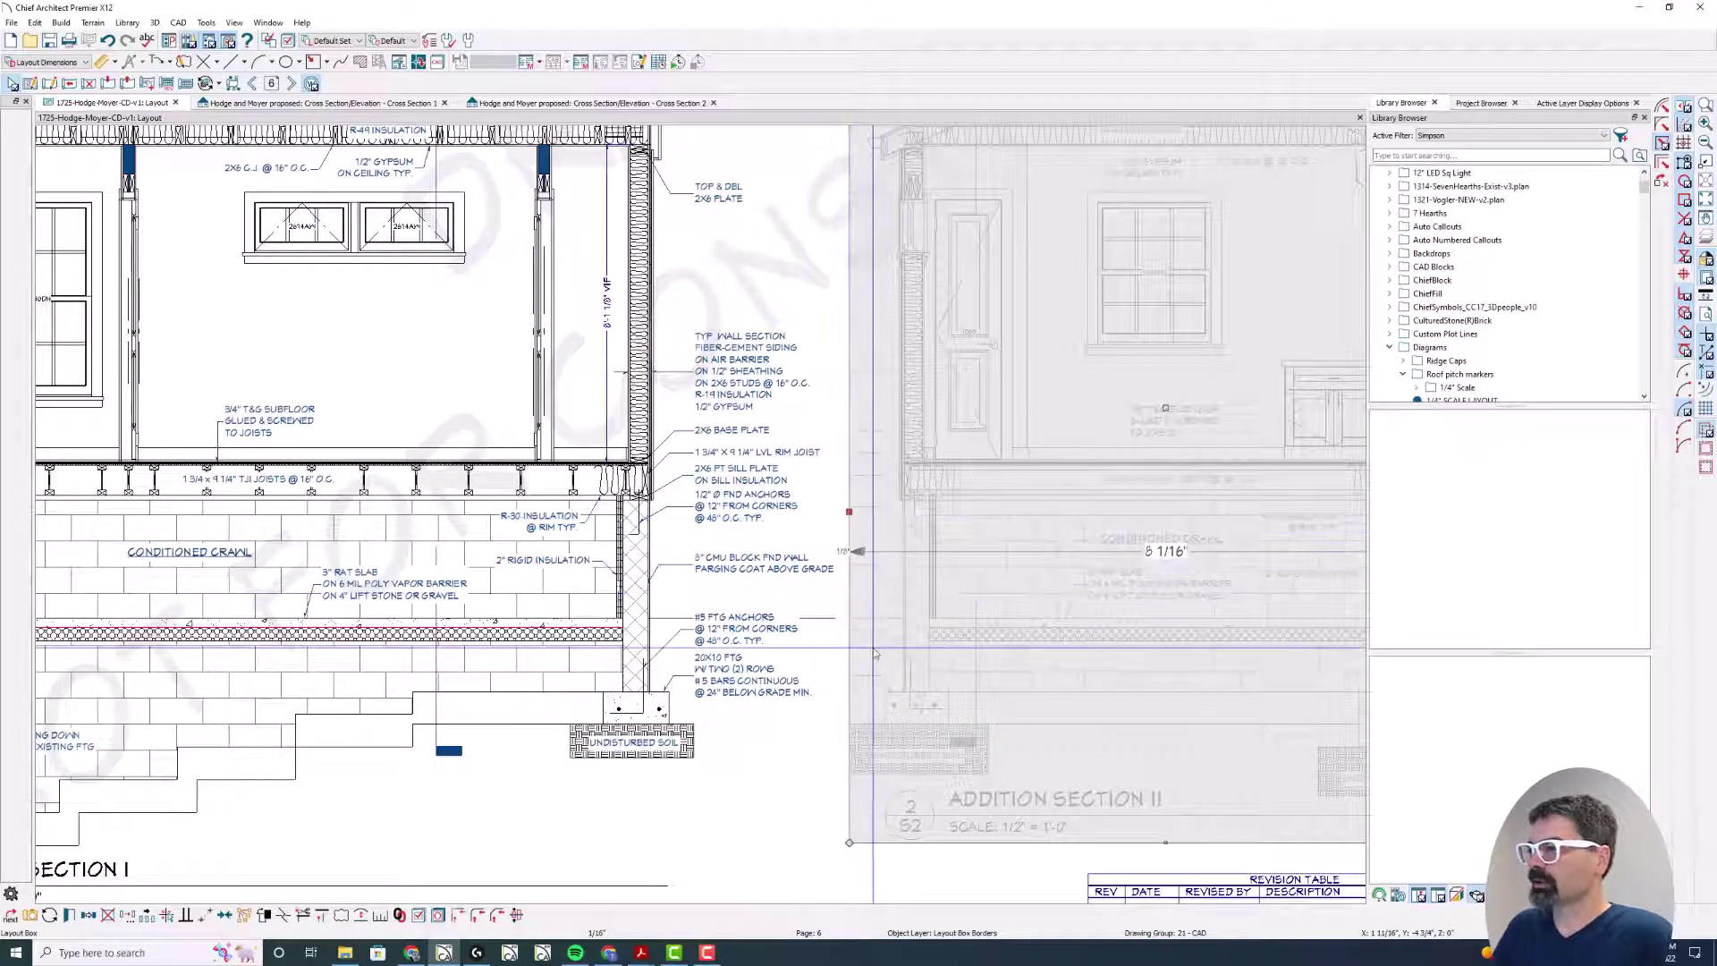
# Step: Extend the Addition Section II box leftward across the gap toward Addition Section I
pyautogui.scroll(2, 874, 653)
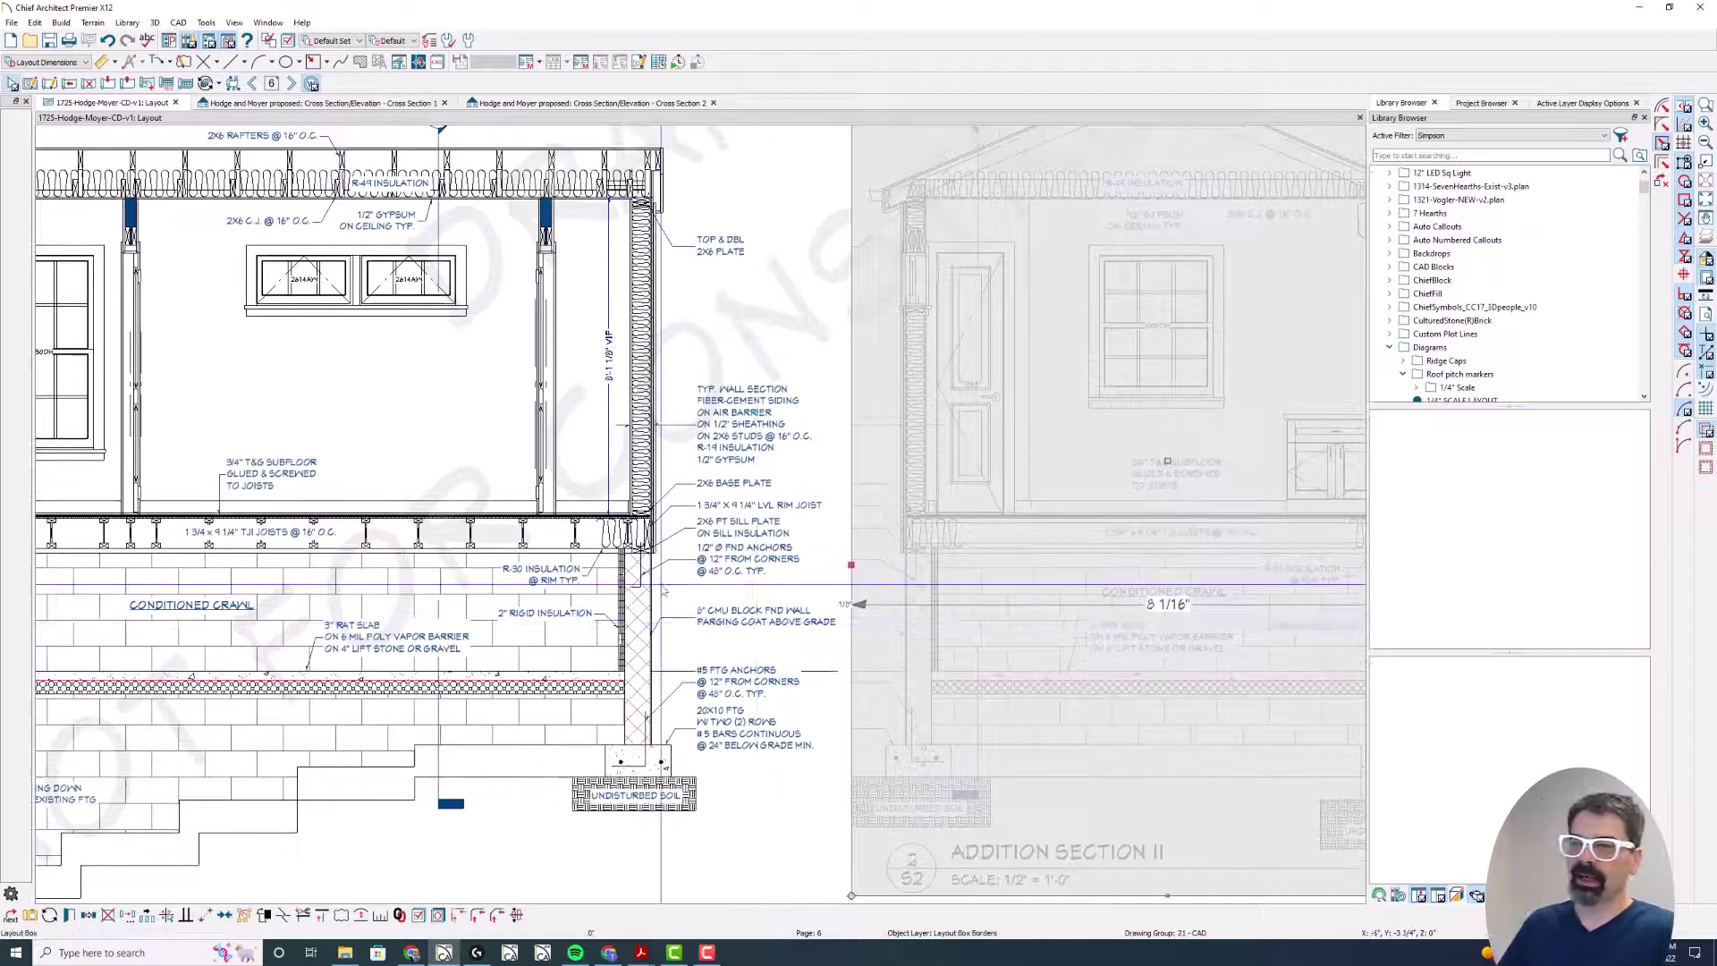
pyautogui.click(547, 570)
pyautogui.click(964, 552)
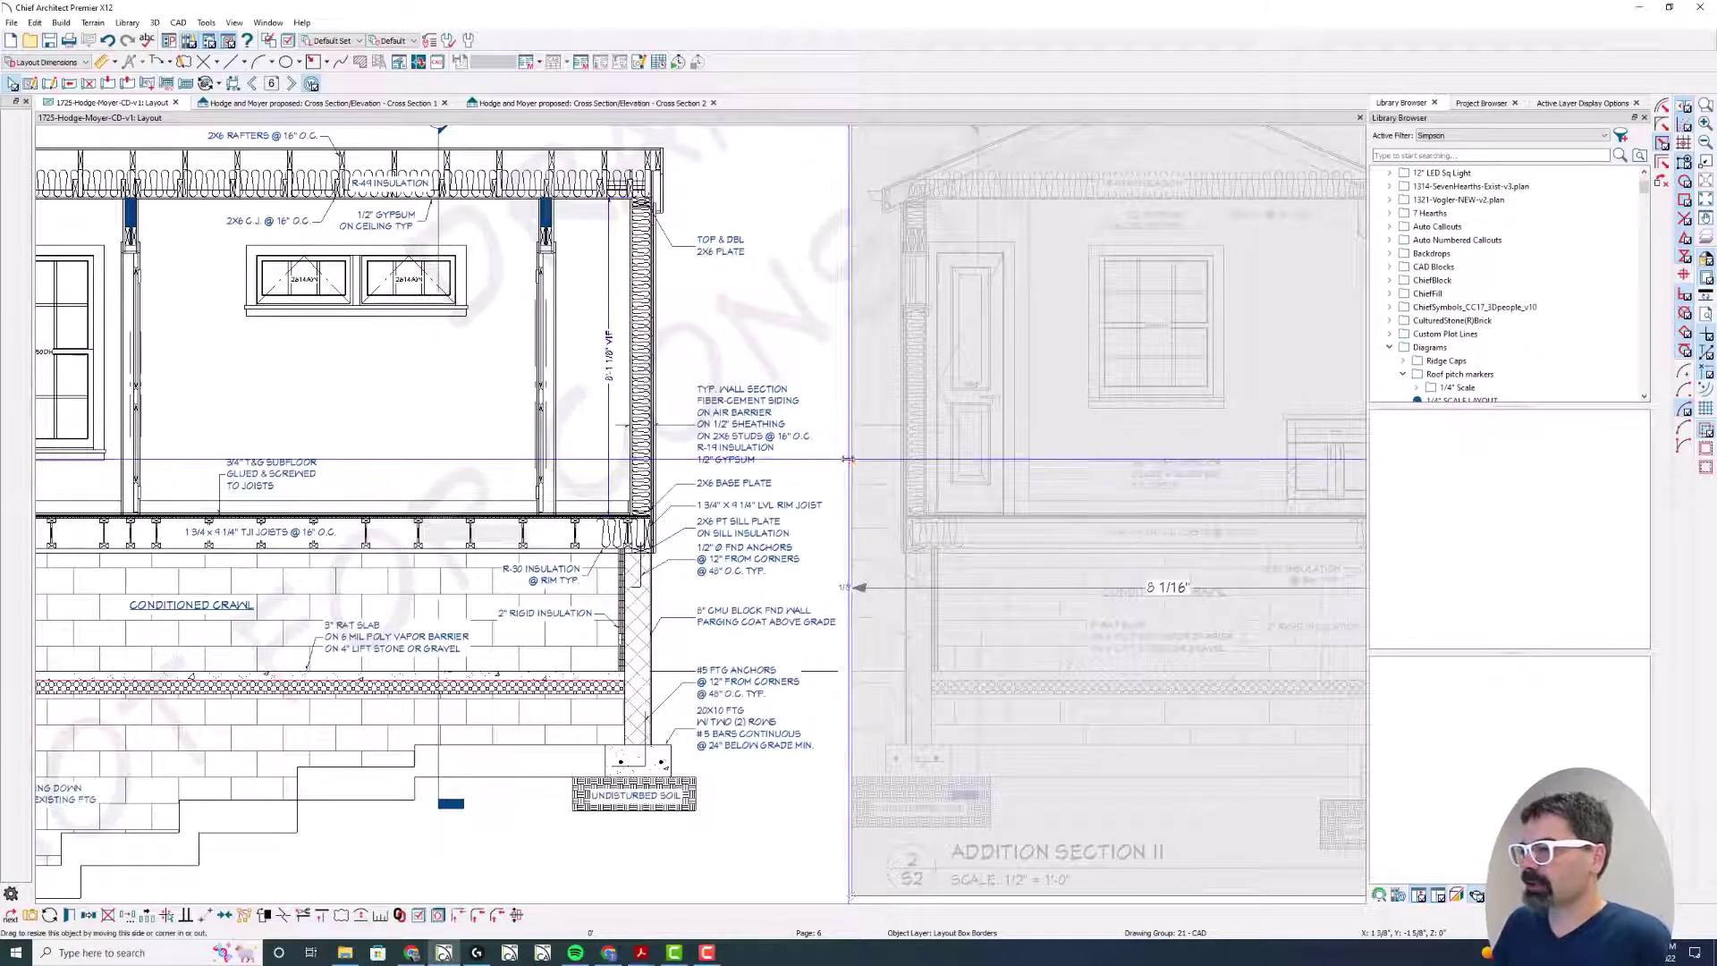
pyautogui.moveTo(848, 459); pyautogui.dragTo(756, 469)
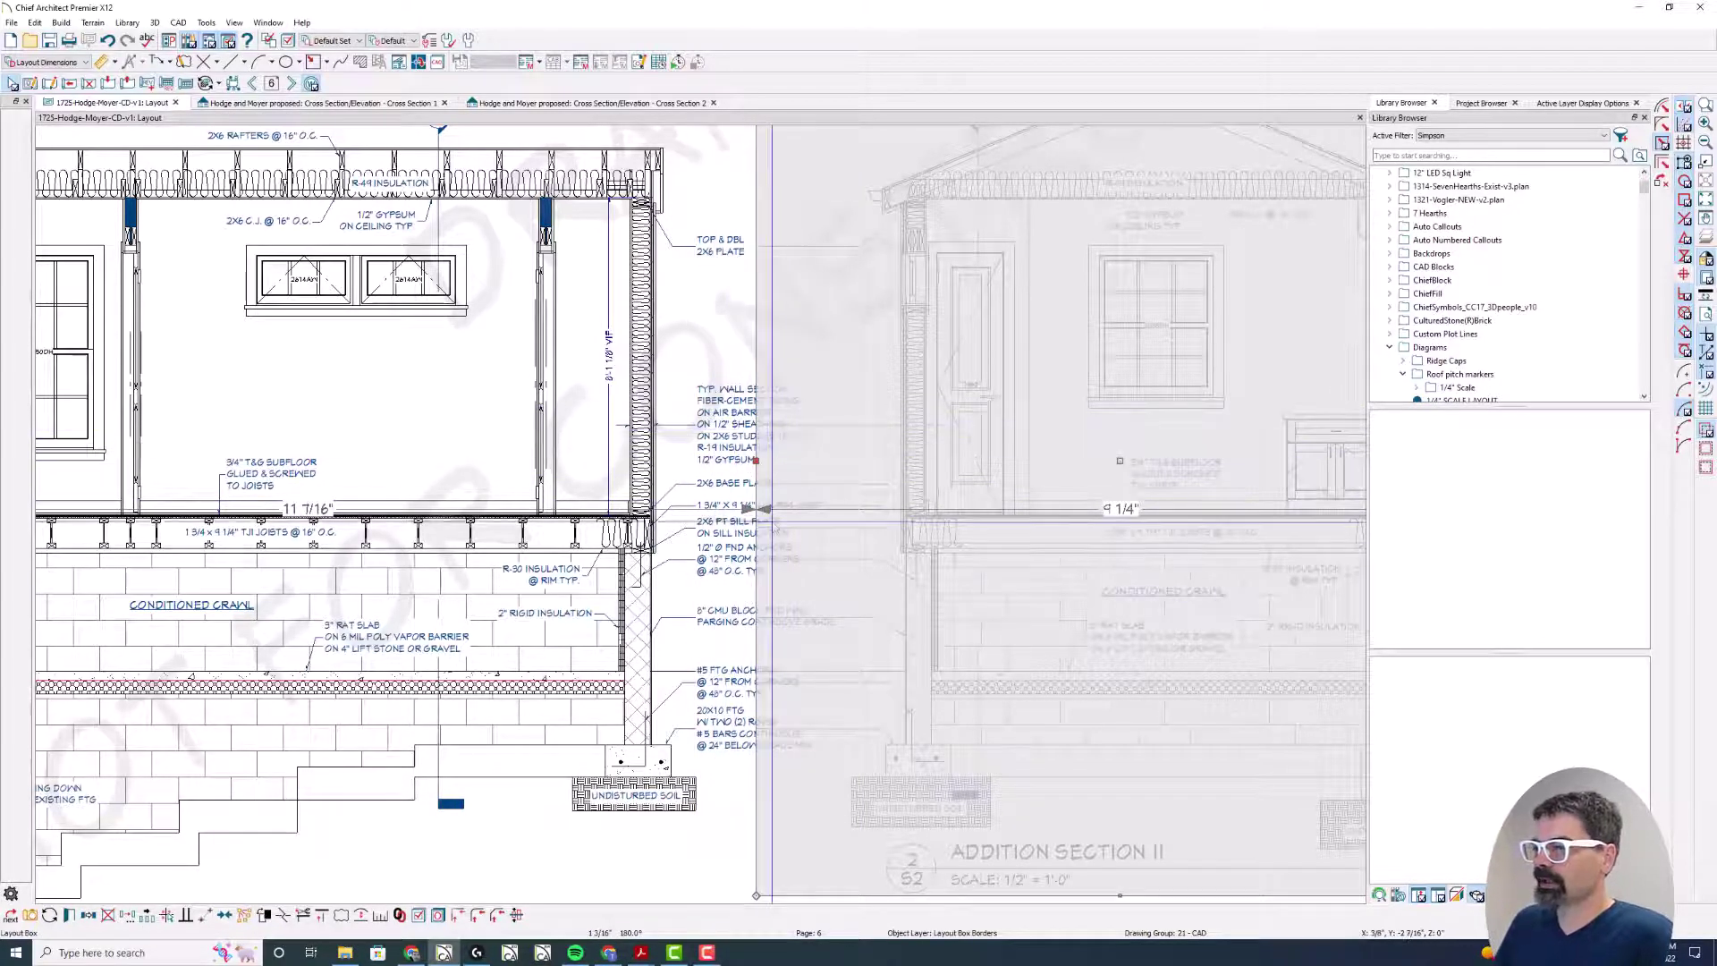
pyautogui.scroll(2, 771, 523)
pyautogui.click(704, 581)
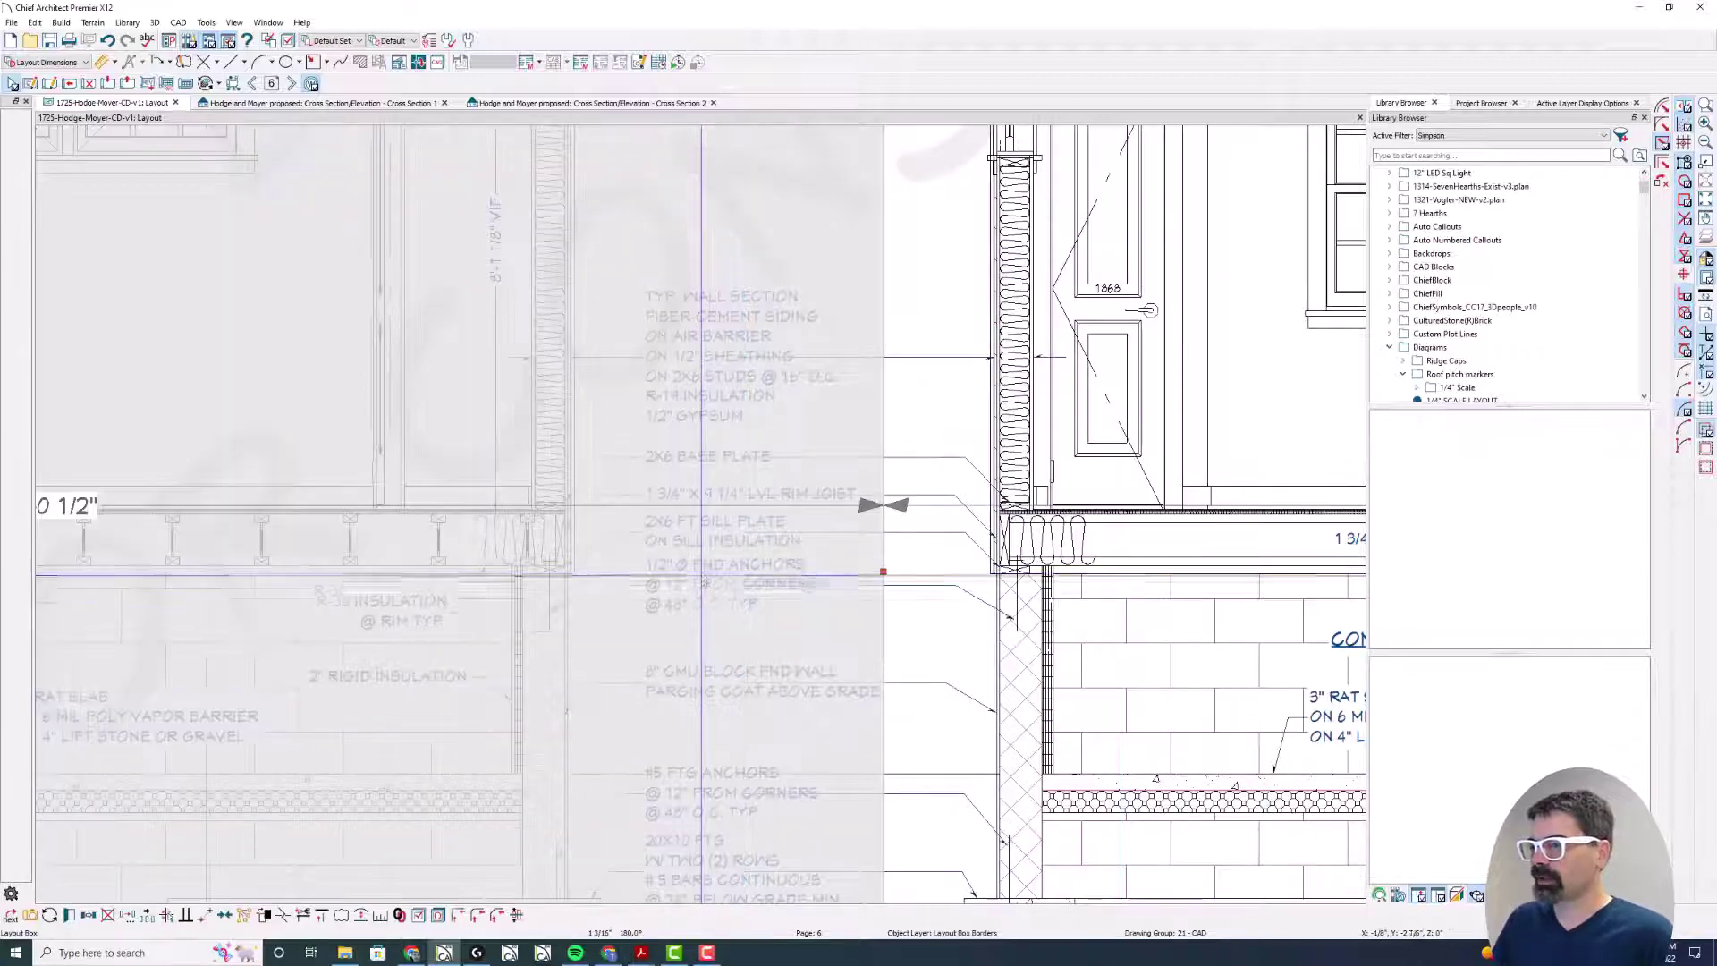
pyautogui.click(393, 103)
pyautogui.doubleClick(903, 376)
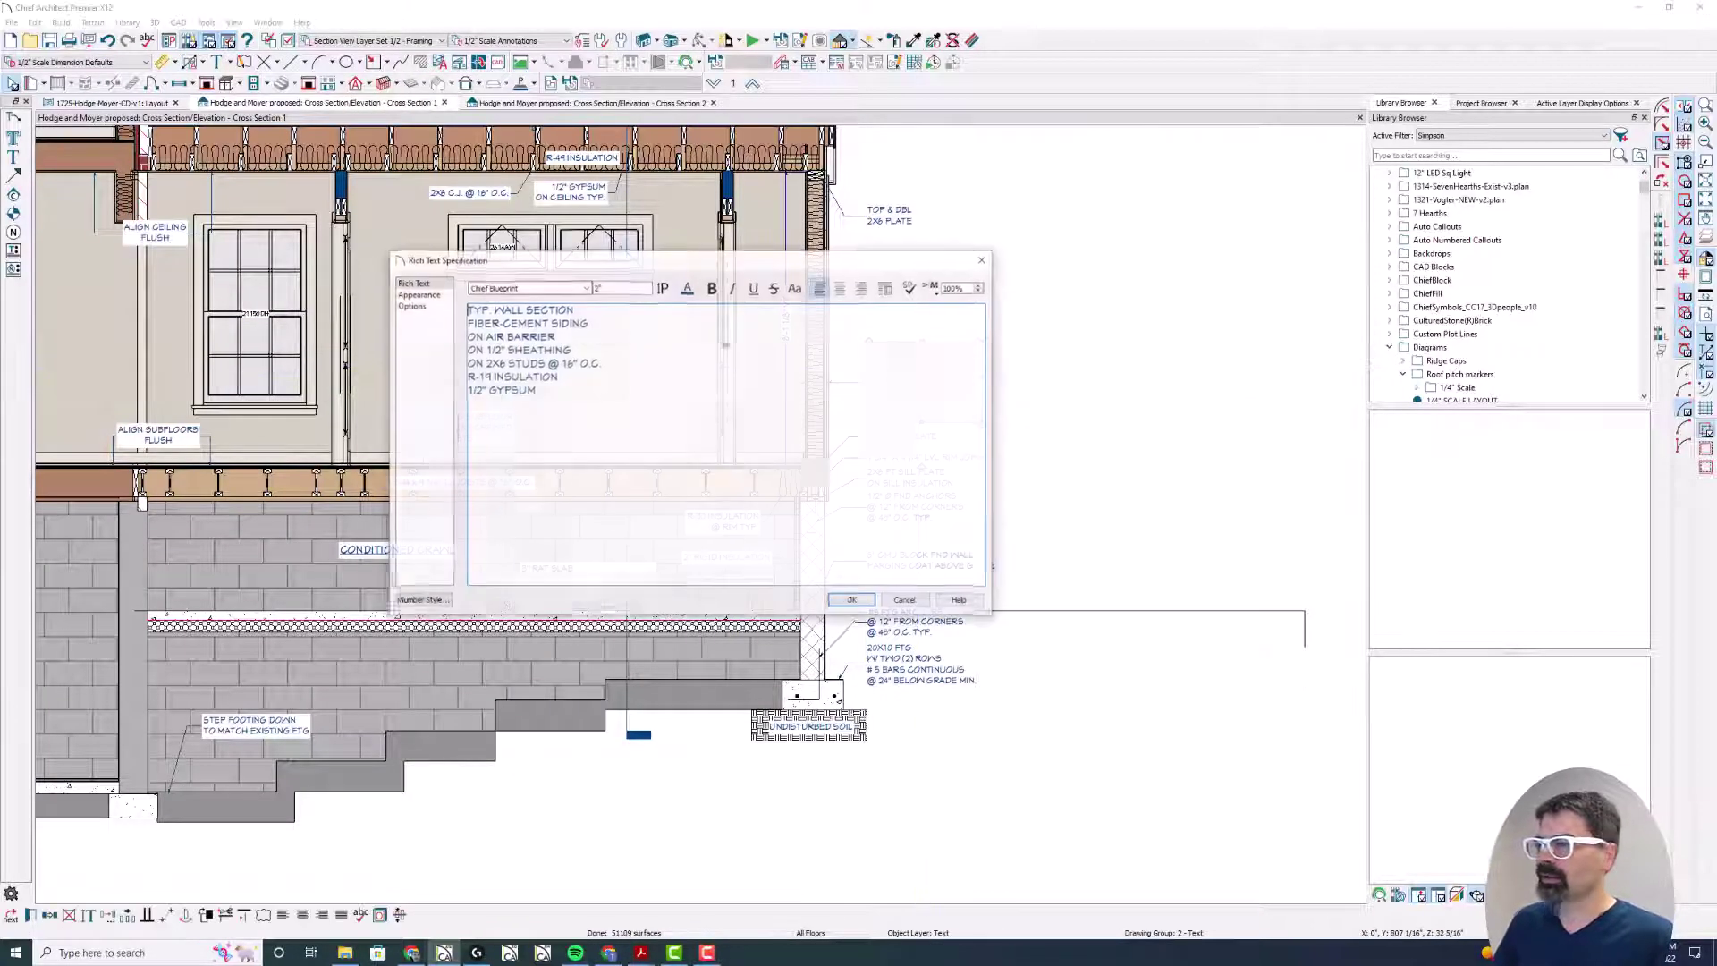
pyautogui.click(417, 295)
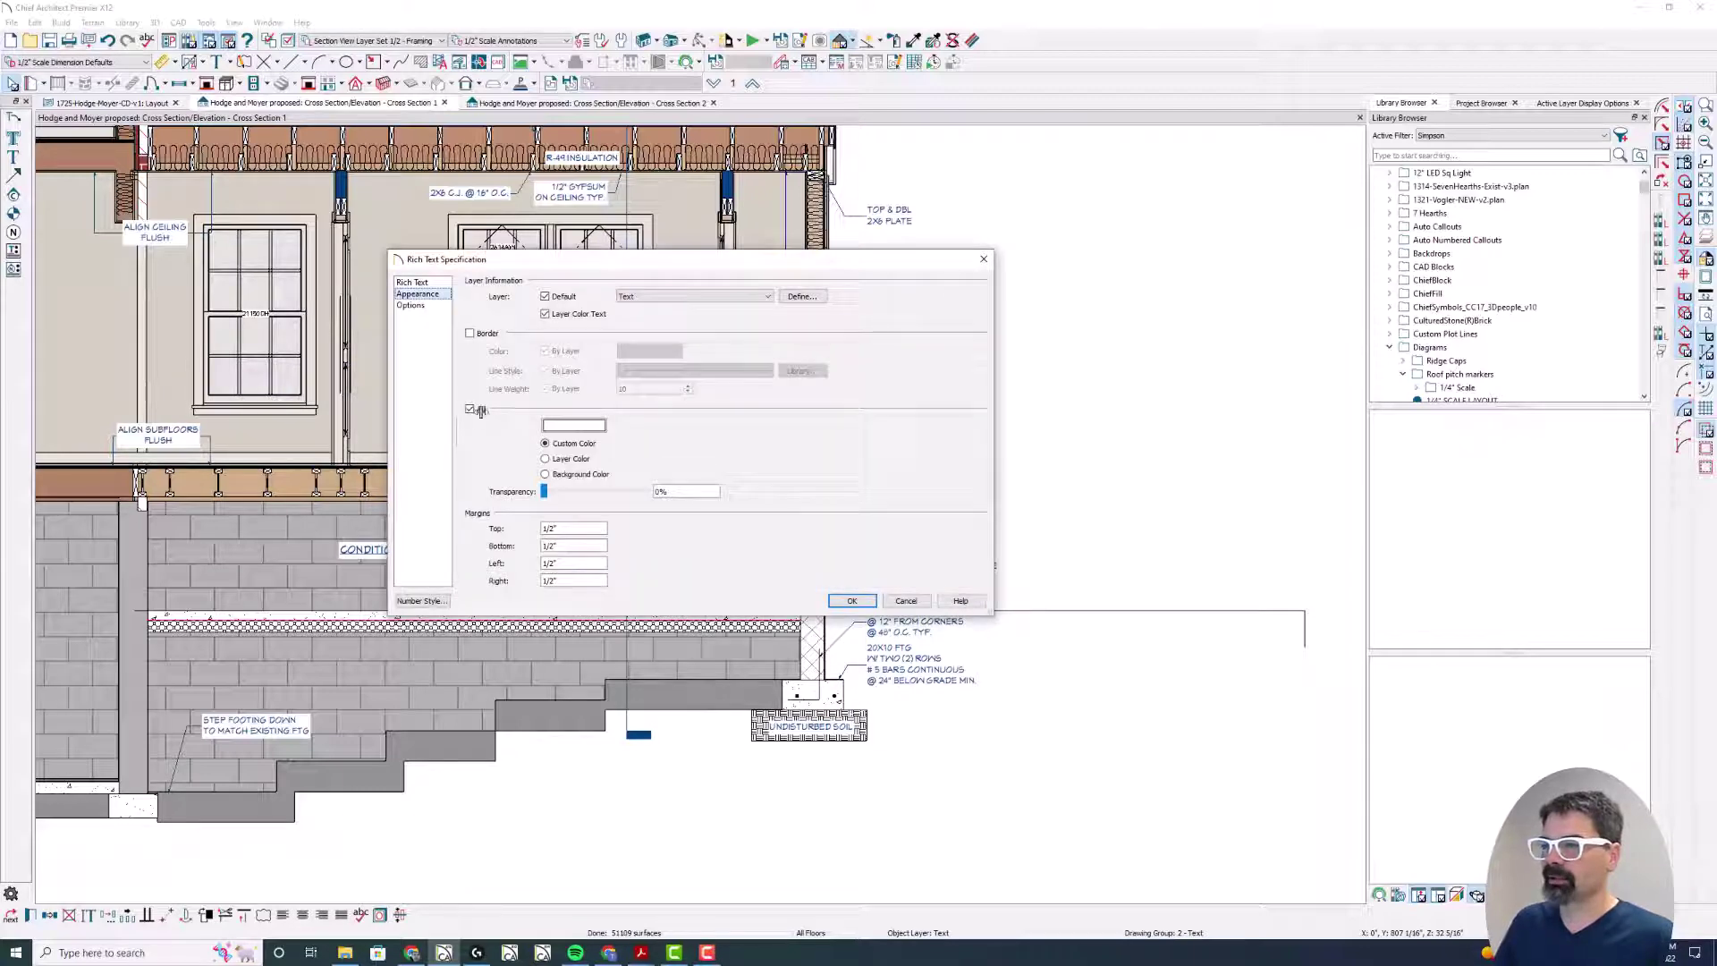
pyautogui.press('Return')
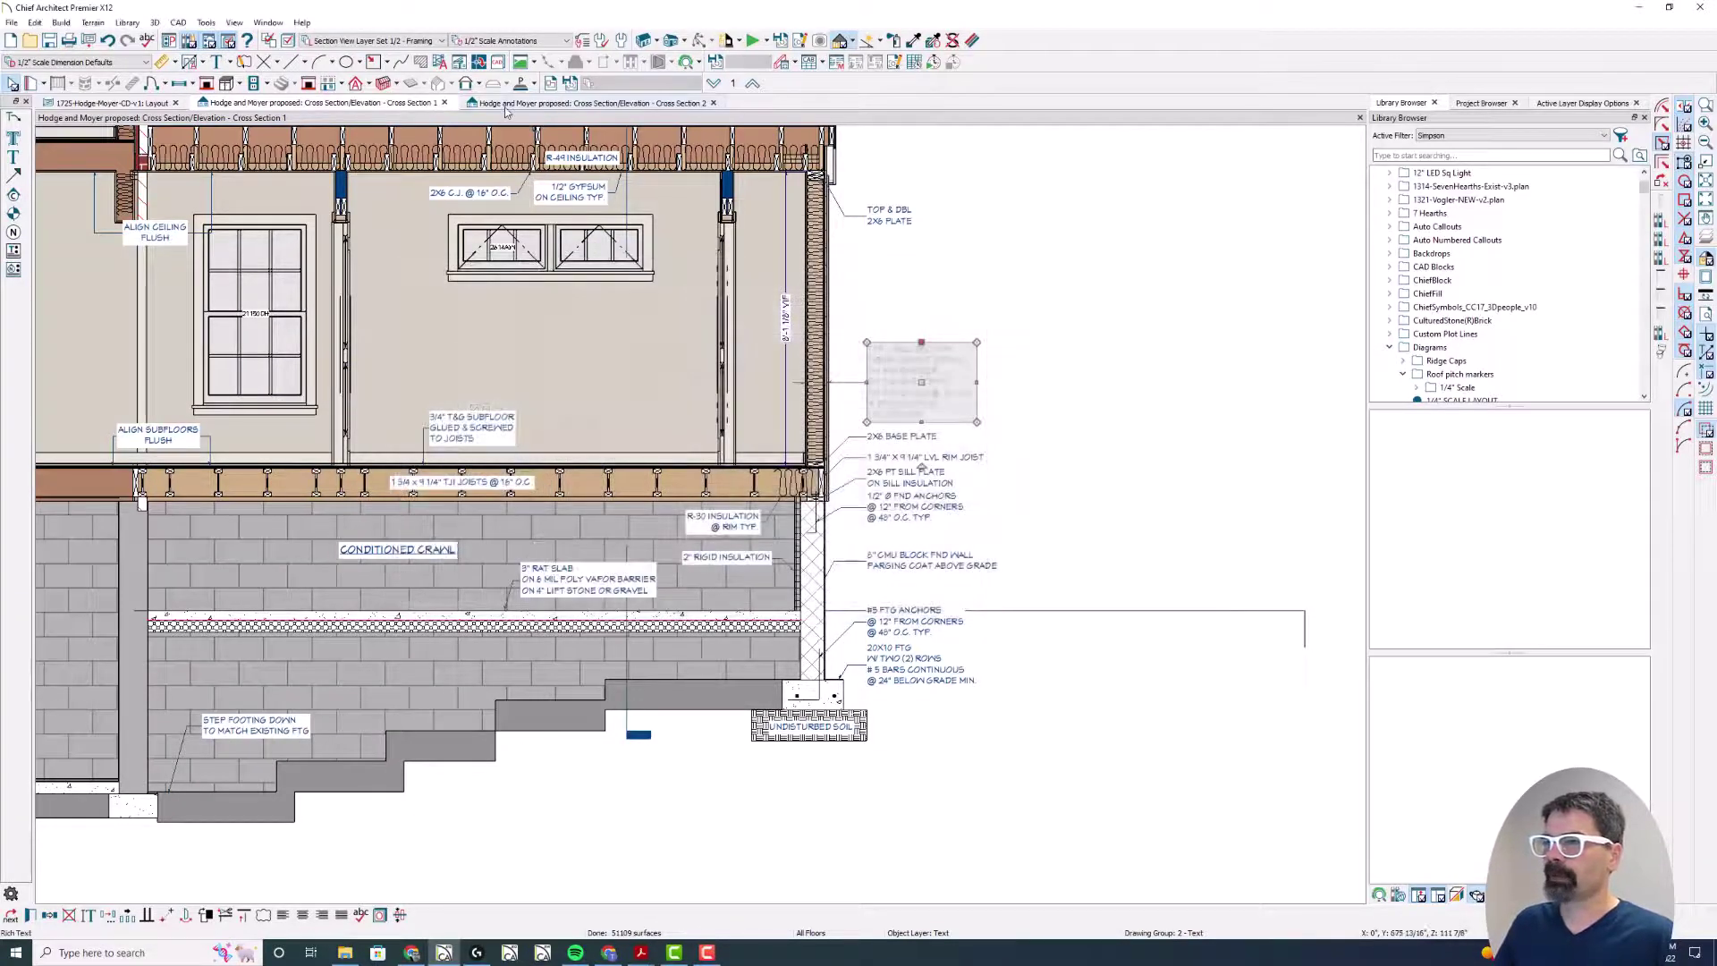
pyautogui.click(505, 105)
pyautogui.click(109, 103)
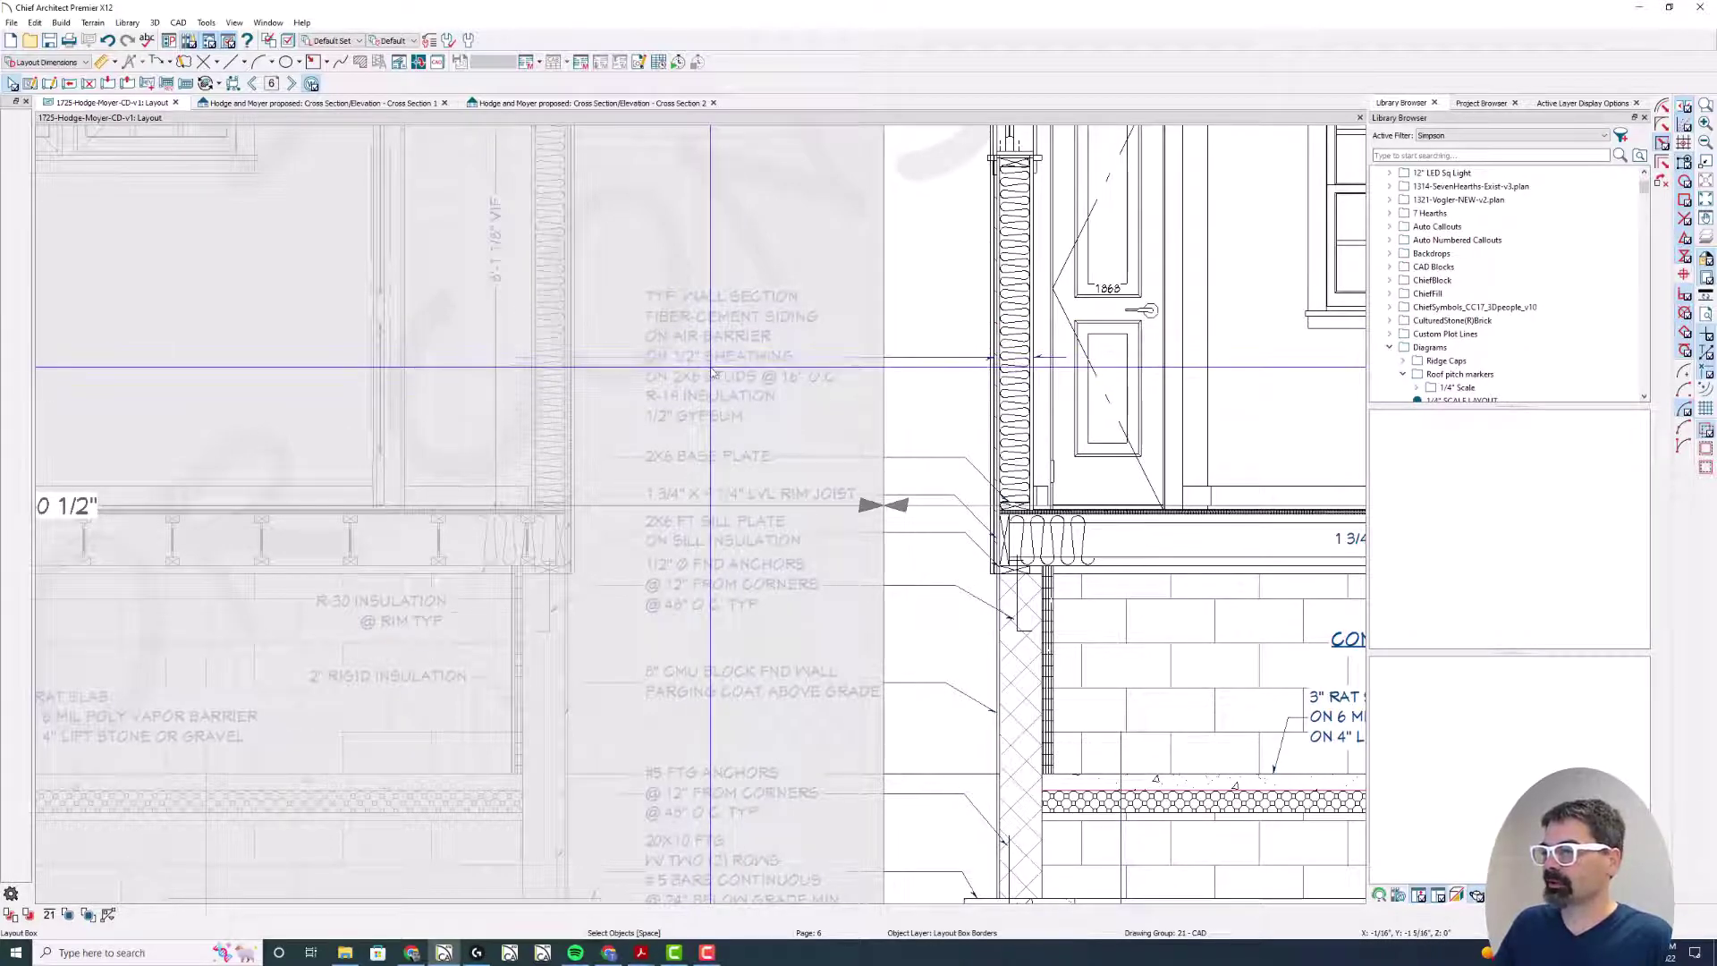
# Step: Nudge the Addition Section II box's left edge so its notes clear Addition Section I's notes
pyautogui.scroll(-1, 713, 372)
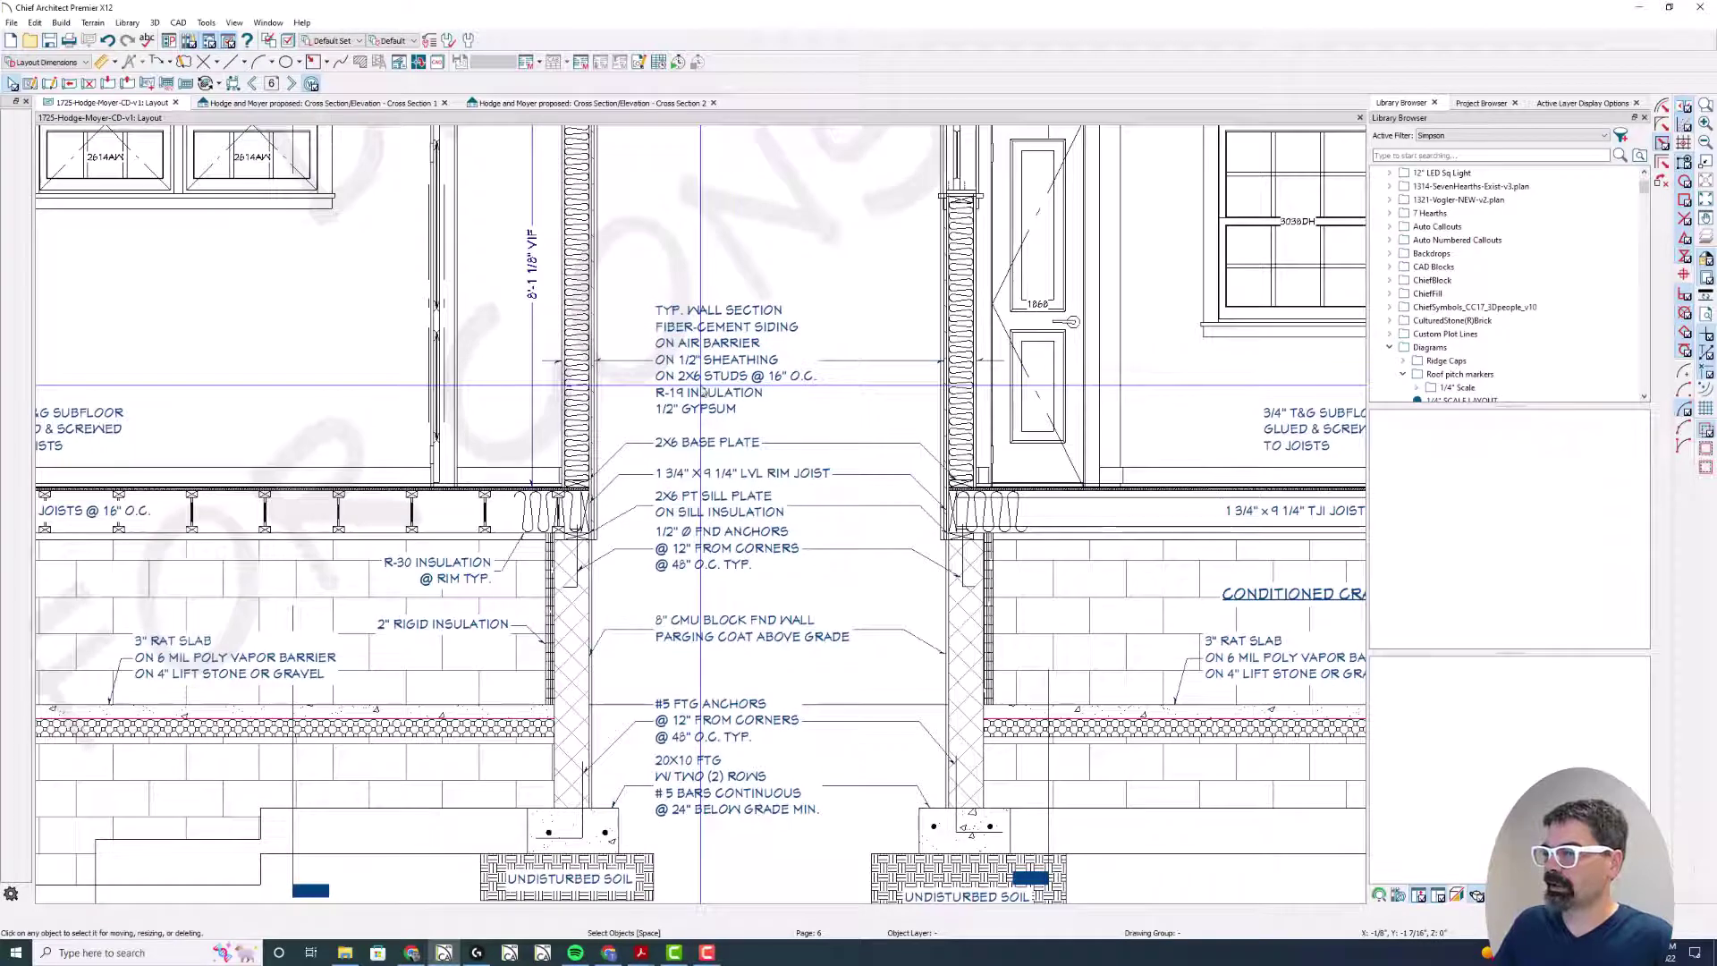
pyautogui.scroll(-2, 701, 388)
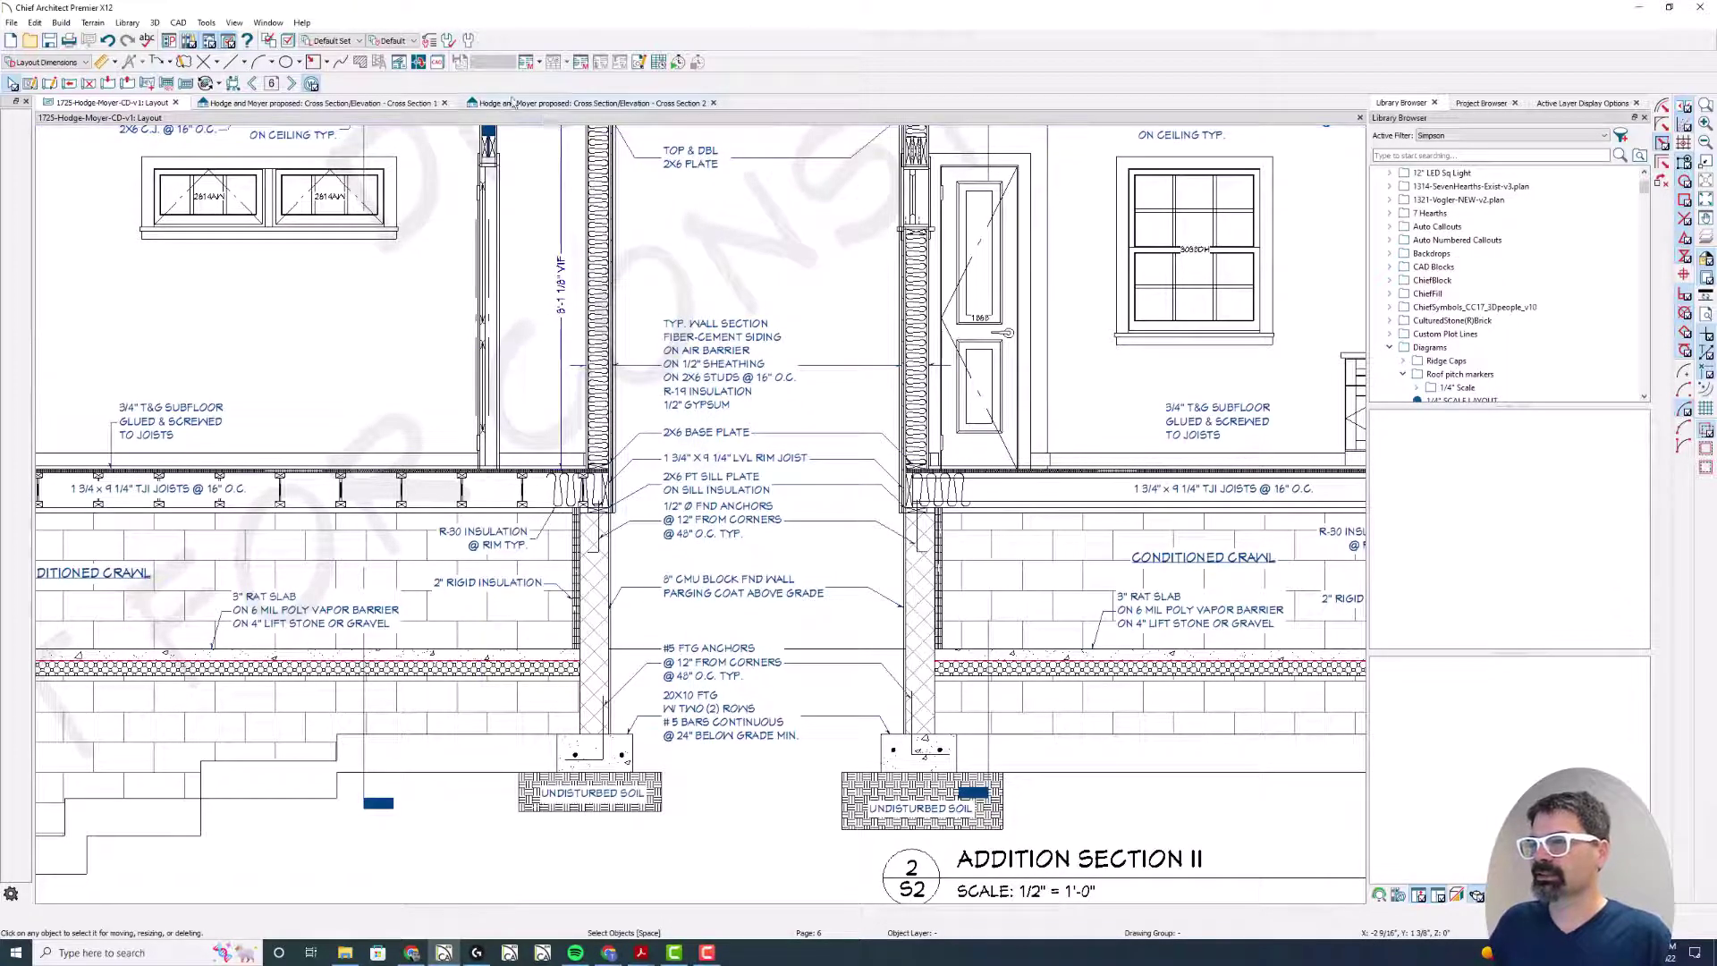
pyautogui.click(731, 407)
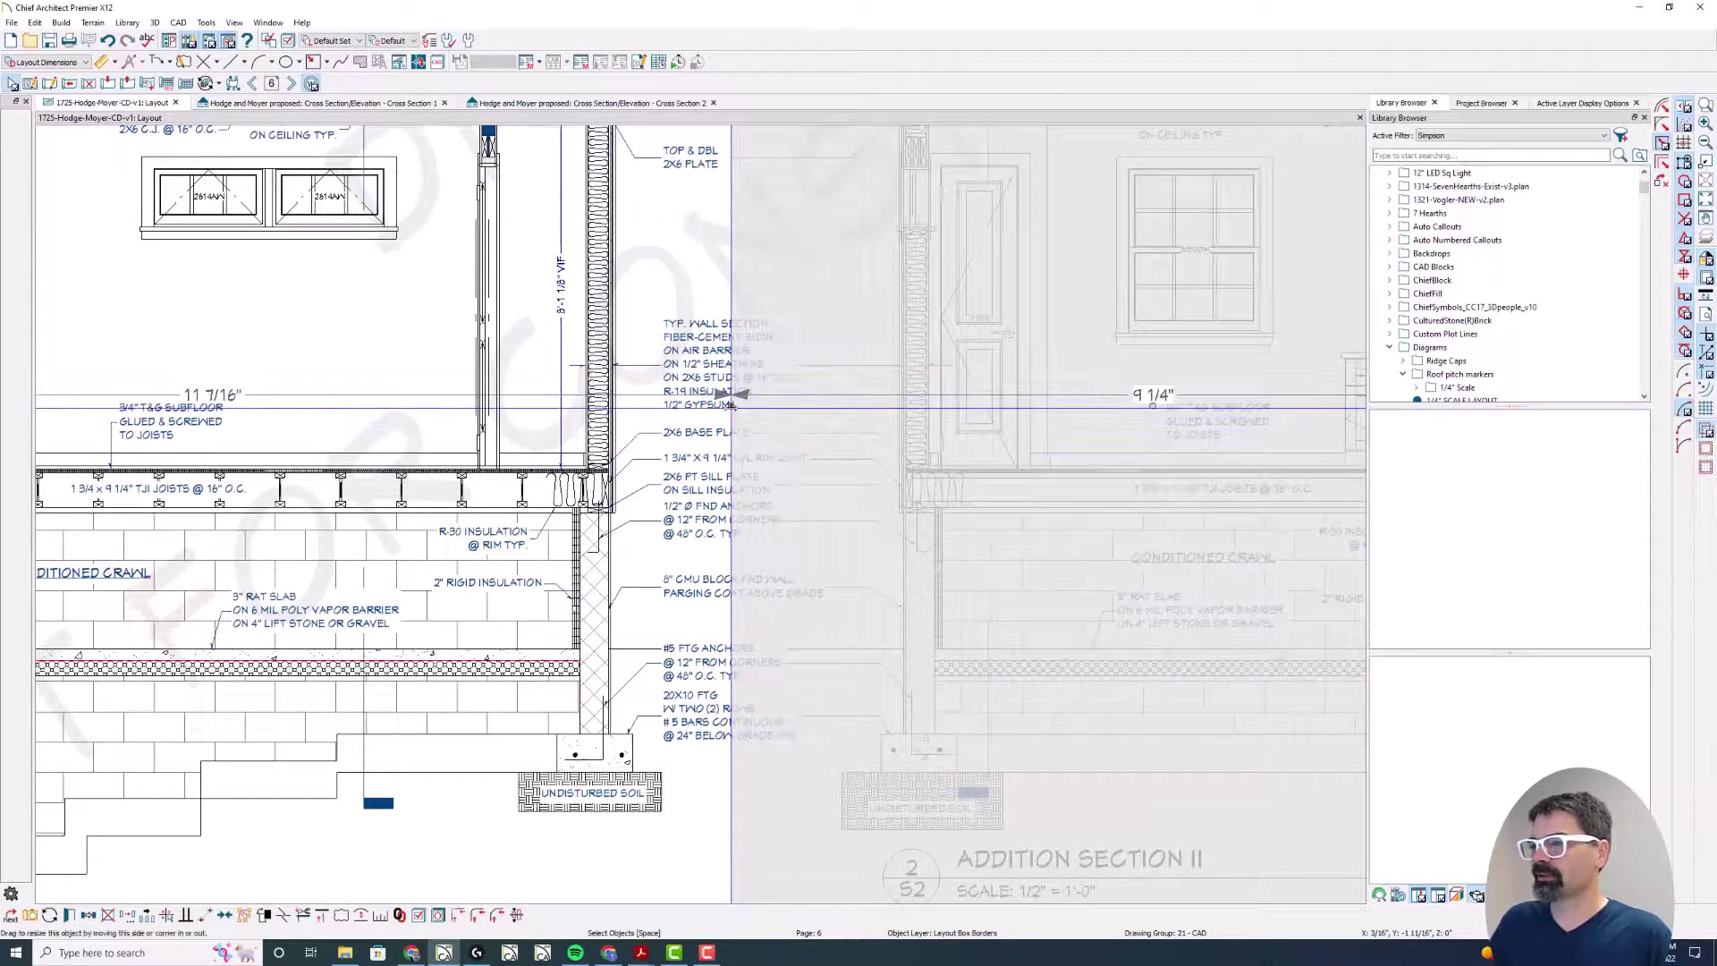
pyautogui.moveTo(732, 400)
pyautogui.mouseDown()
pyautogui.moveTo(458, 404)
pyautogui.moveTo(724, 401)
pyautogui.mouseUp()
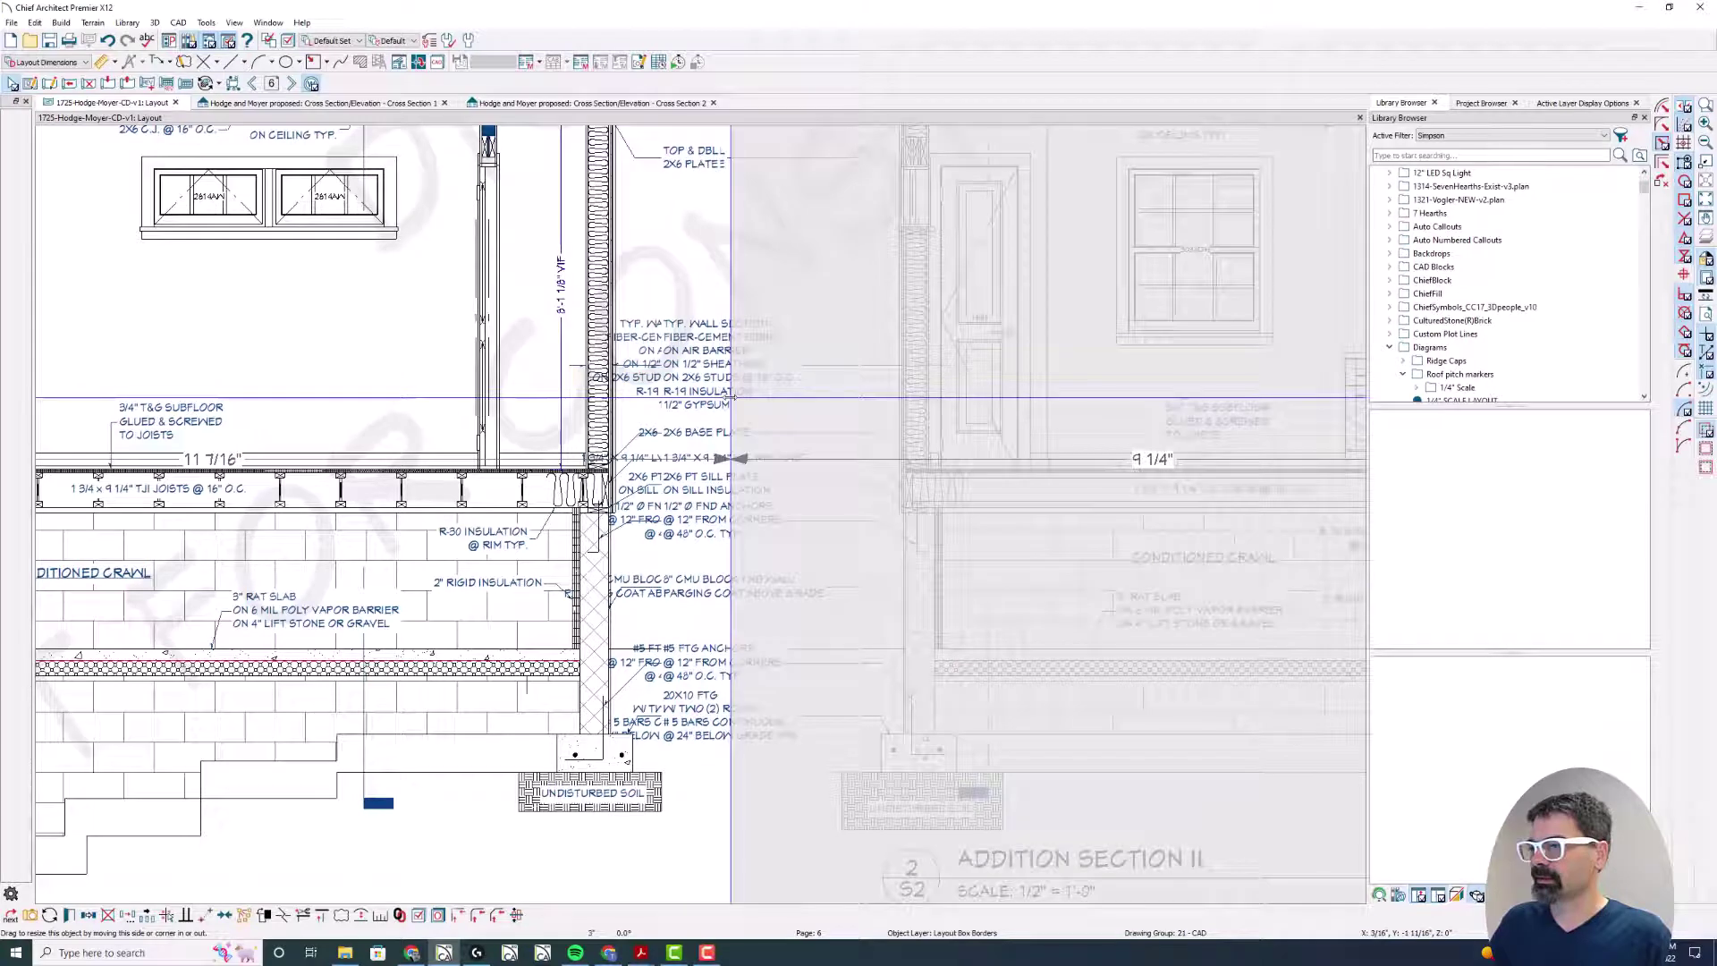
pyautogui.moveTo(735, 394); pyautogui.dragTo(731, 402)
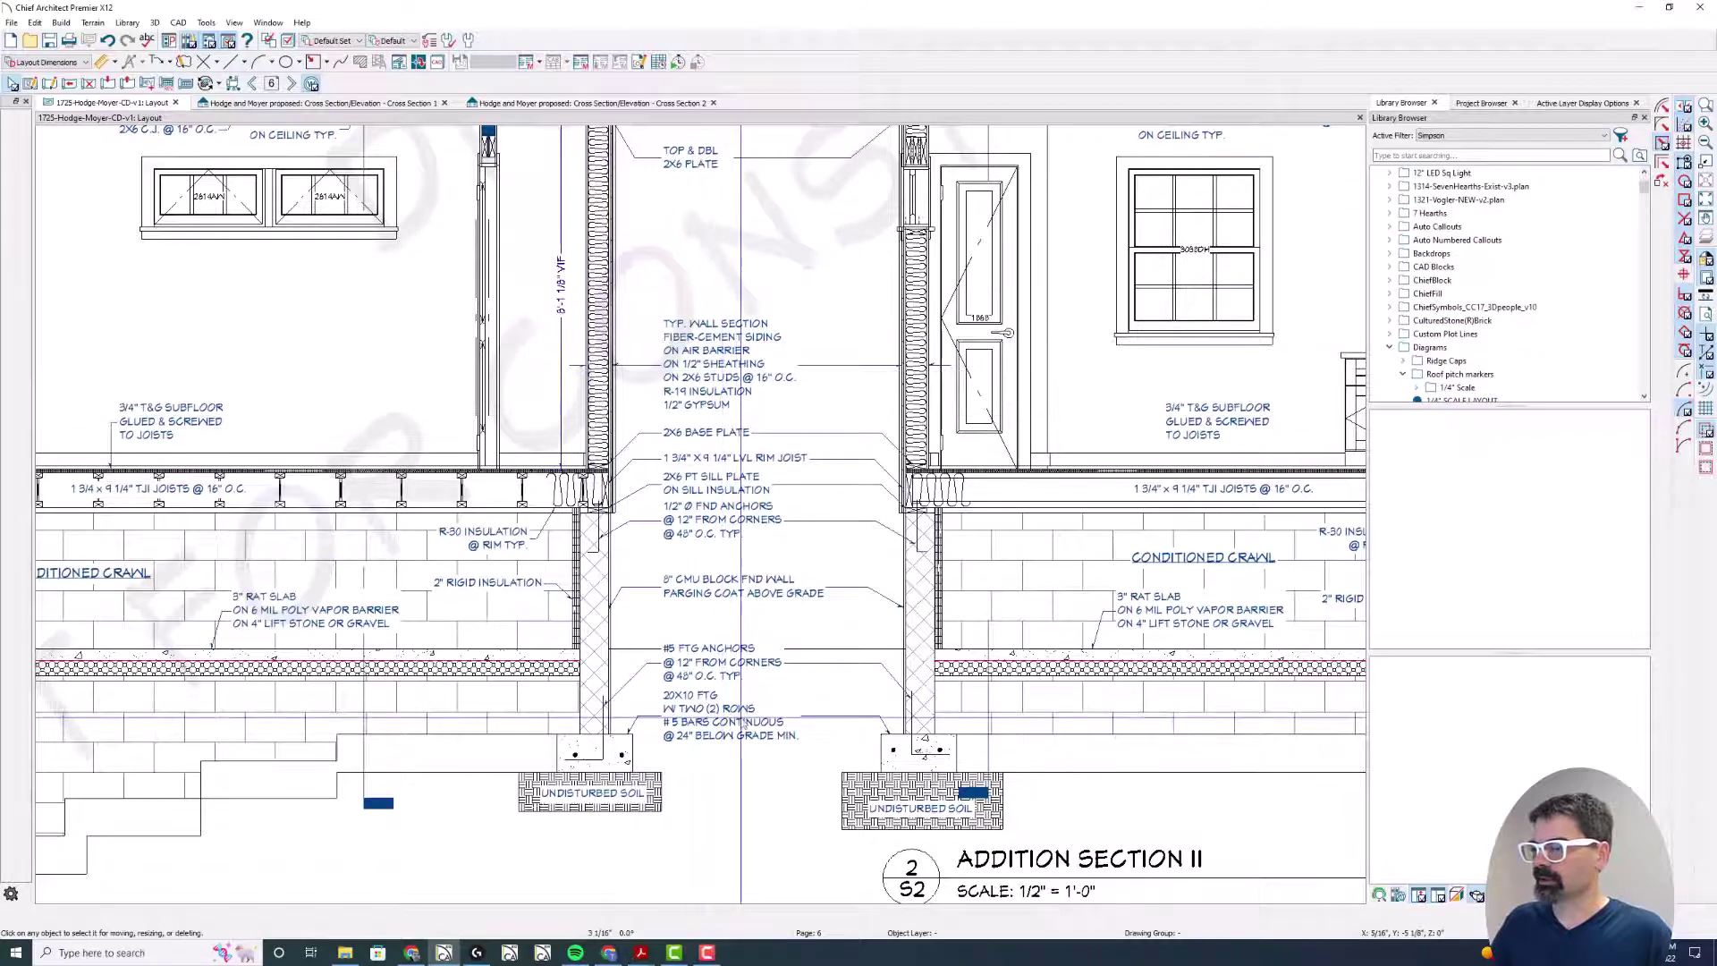
# Step: In Cross Section 2, select the nine wall-section note labels and move them further left
pyautogui.click(530, 103)
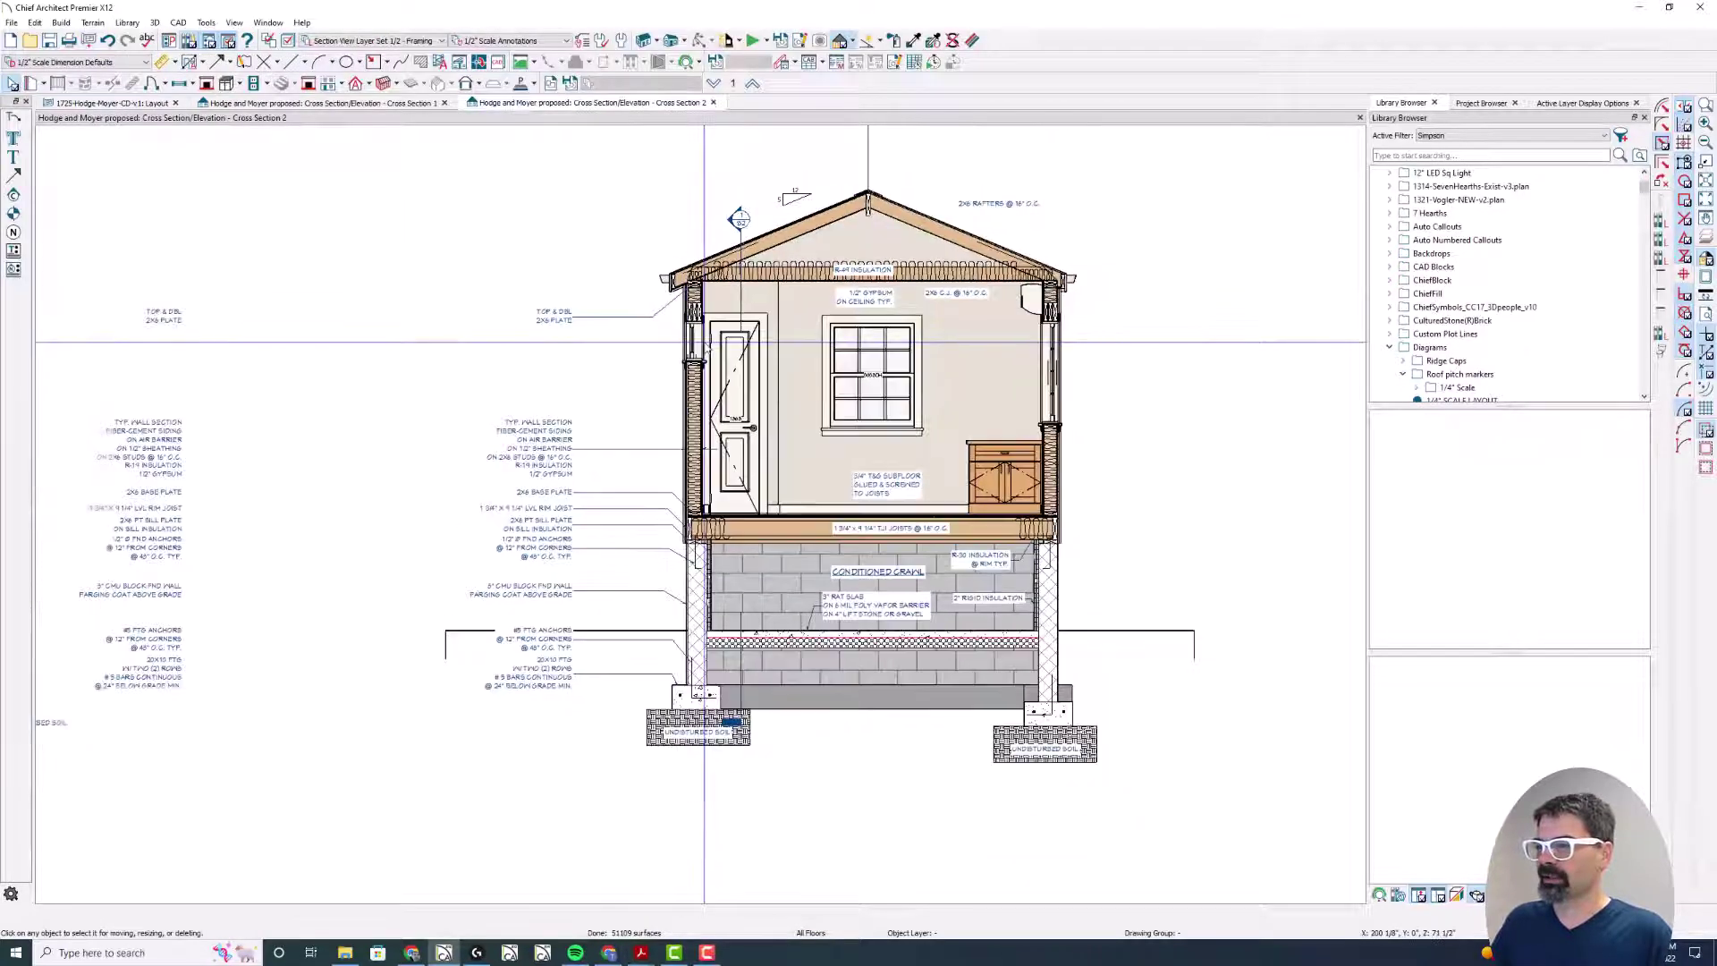
pyautogui.moveTo(577, 231); pyautogui.dragTo(476, 730)
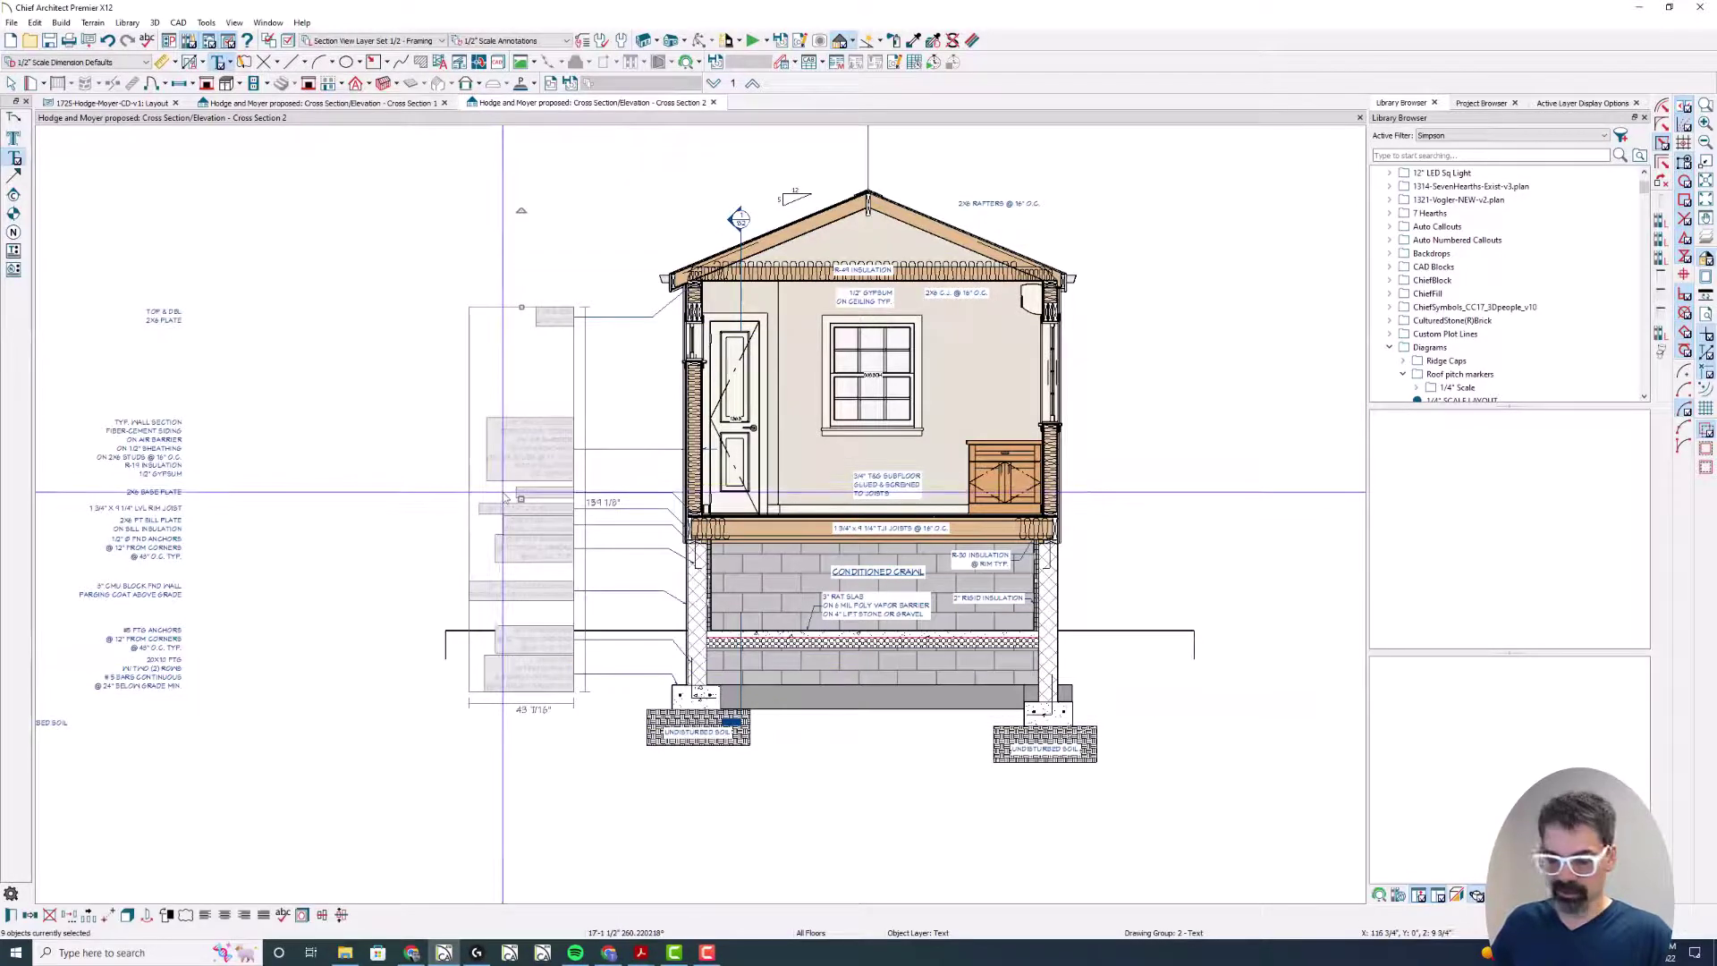
pyautogui.moveTo(520, 502); pyautogui.dragTo(390, 498)
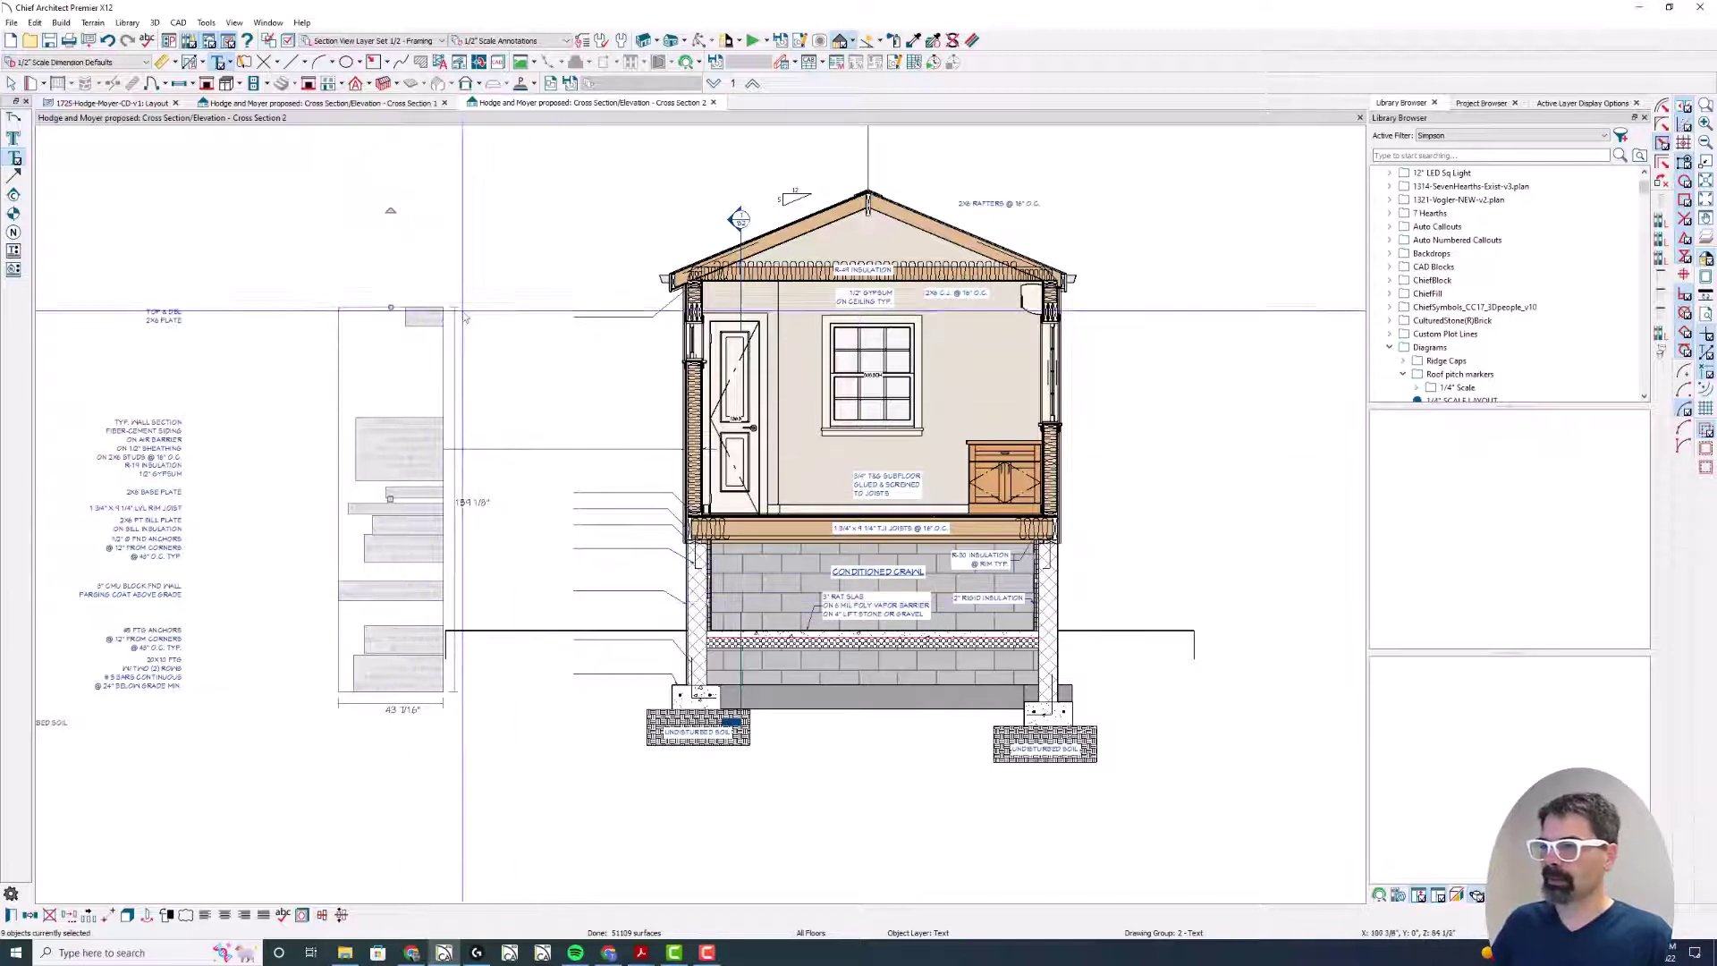
# Step: Draw a vertical CAD line beside the notes and extend the leader lines to it
pyautogui.press('l')
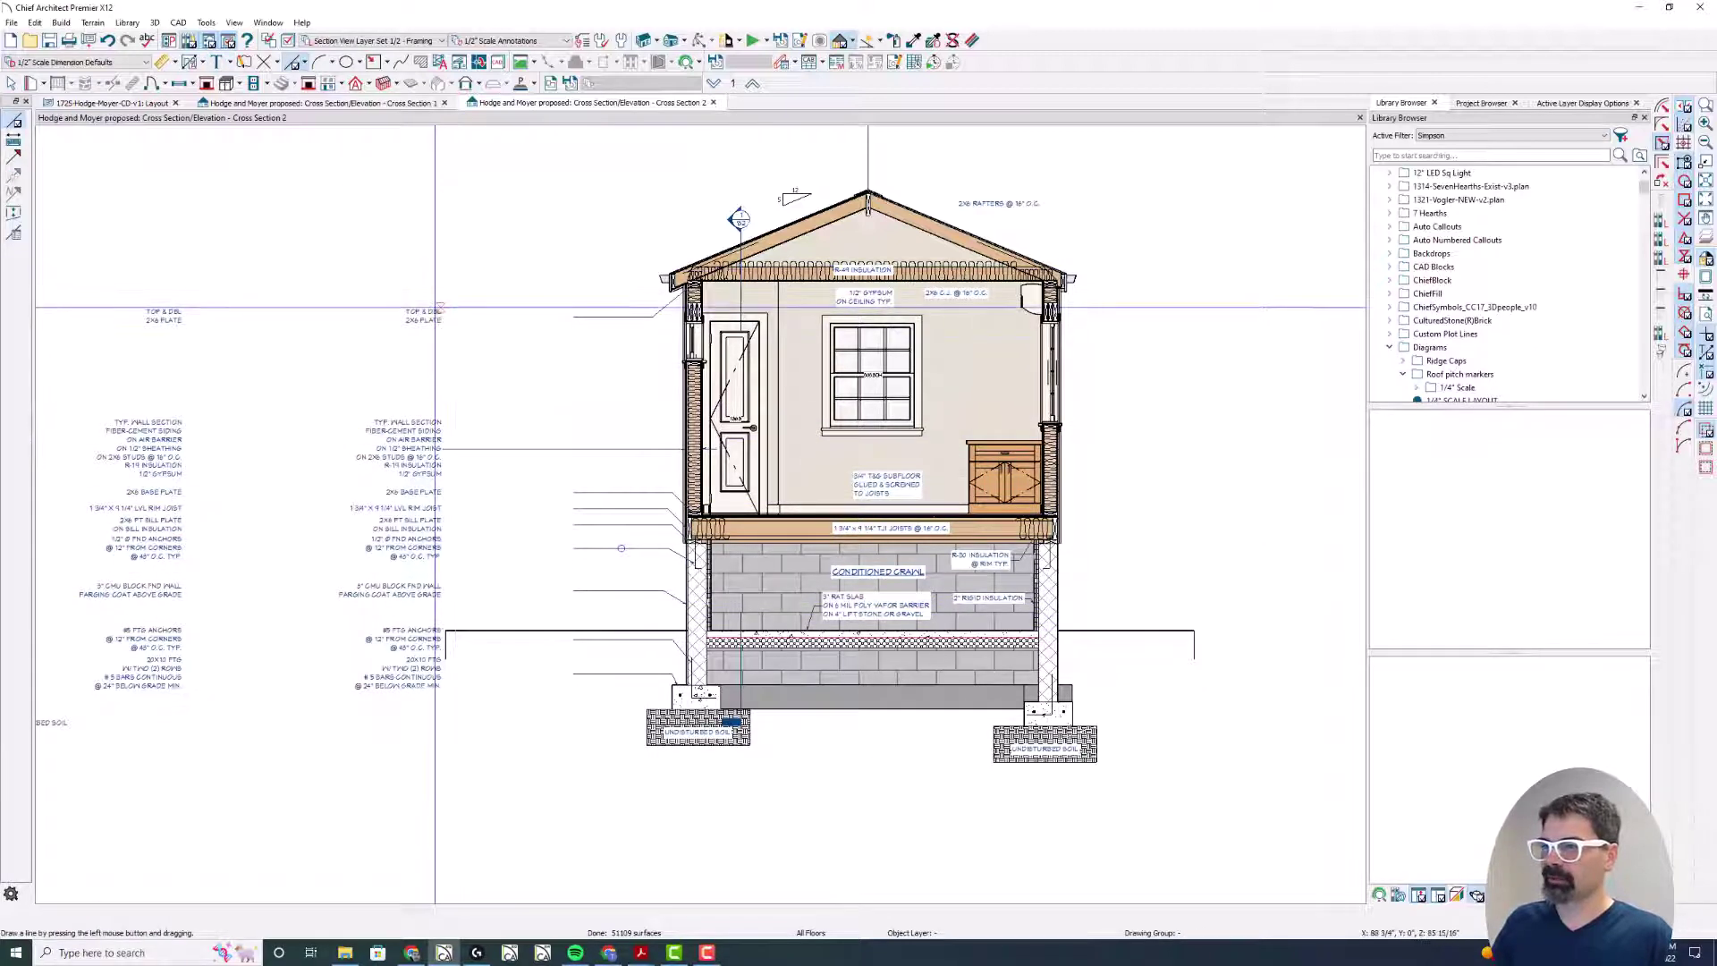
pyautogui.moveTo(442, 273); pyautogui.dragTo(442, 778)
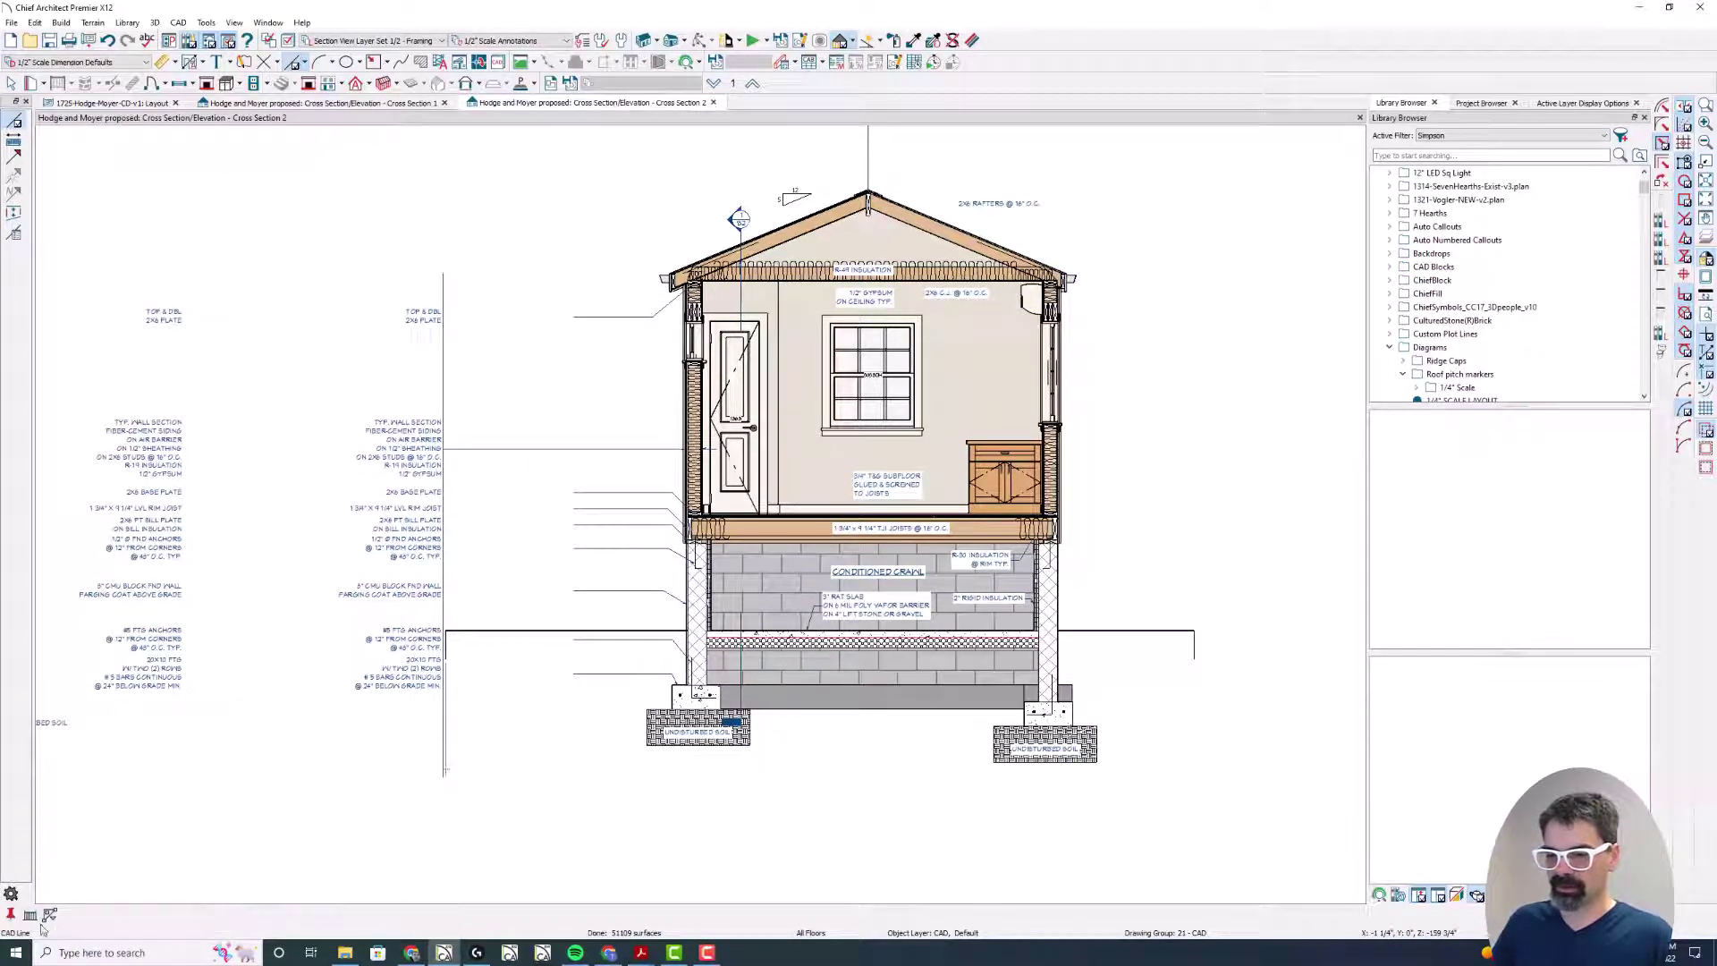
pyautogui.click(30, 914)
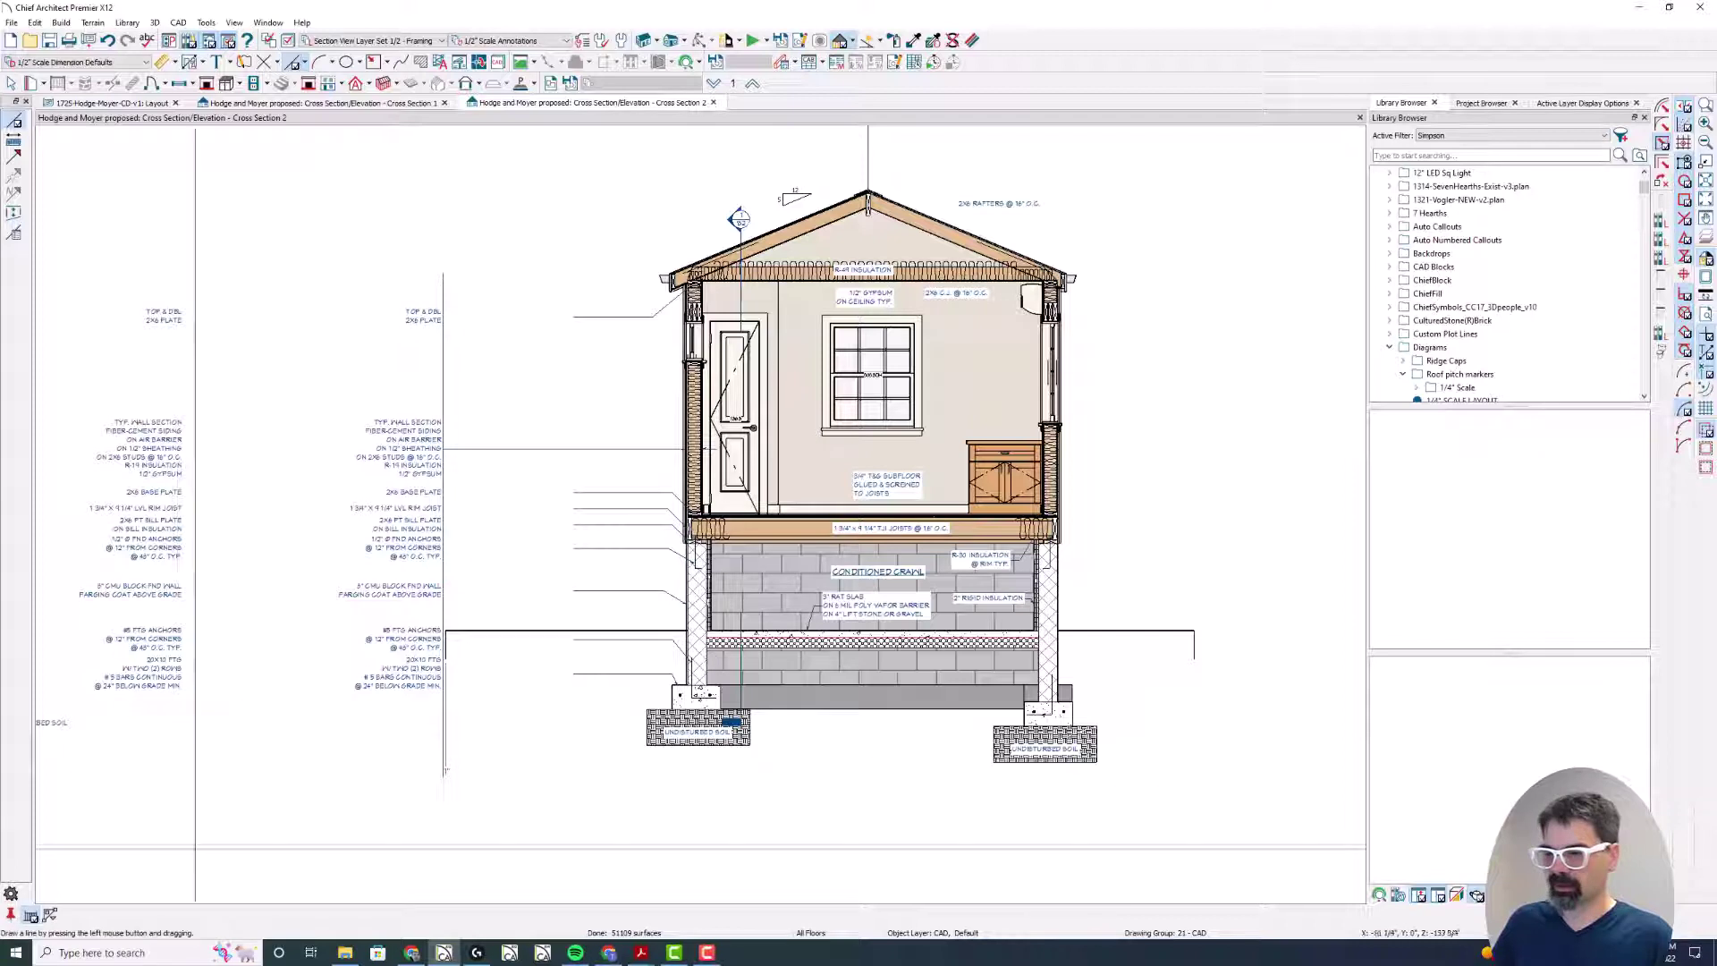
pyautogui.click(585, 305)
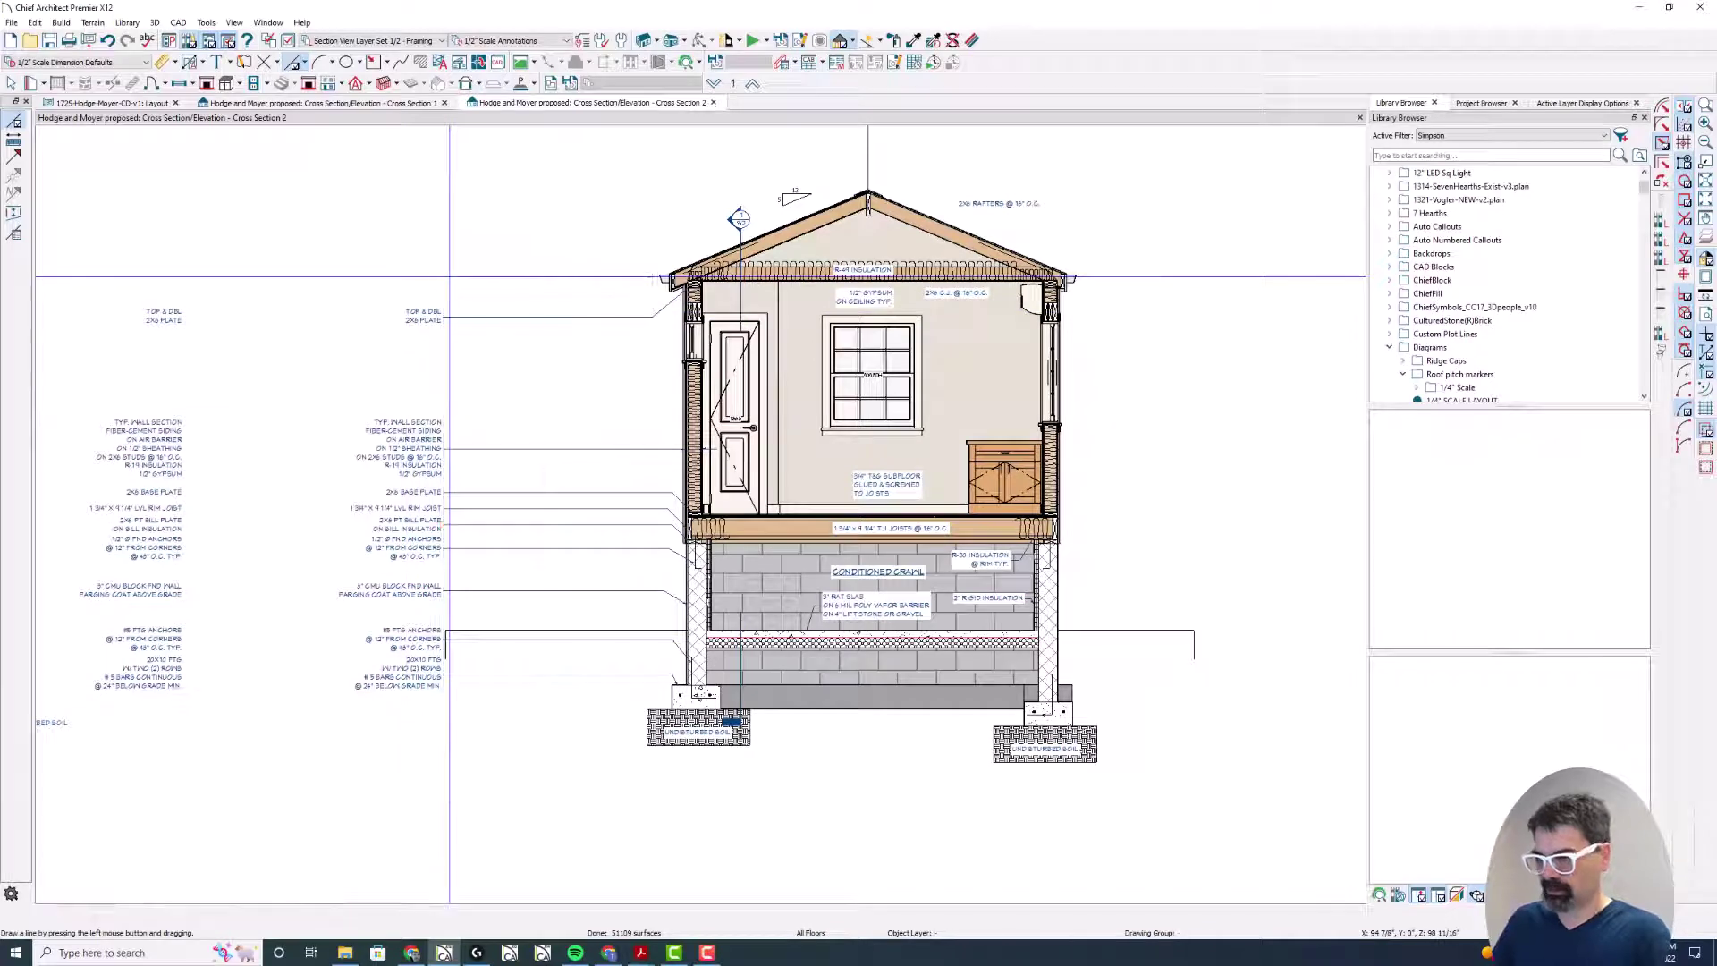
# Step: Return to the 1725-Hodge-Moyer-CD-v1 layout sheet and bring both sections' roof framing into view
pyautogui.click(133, 104)
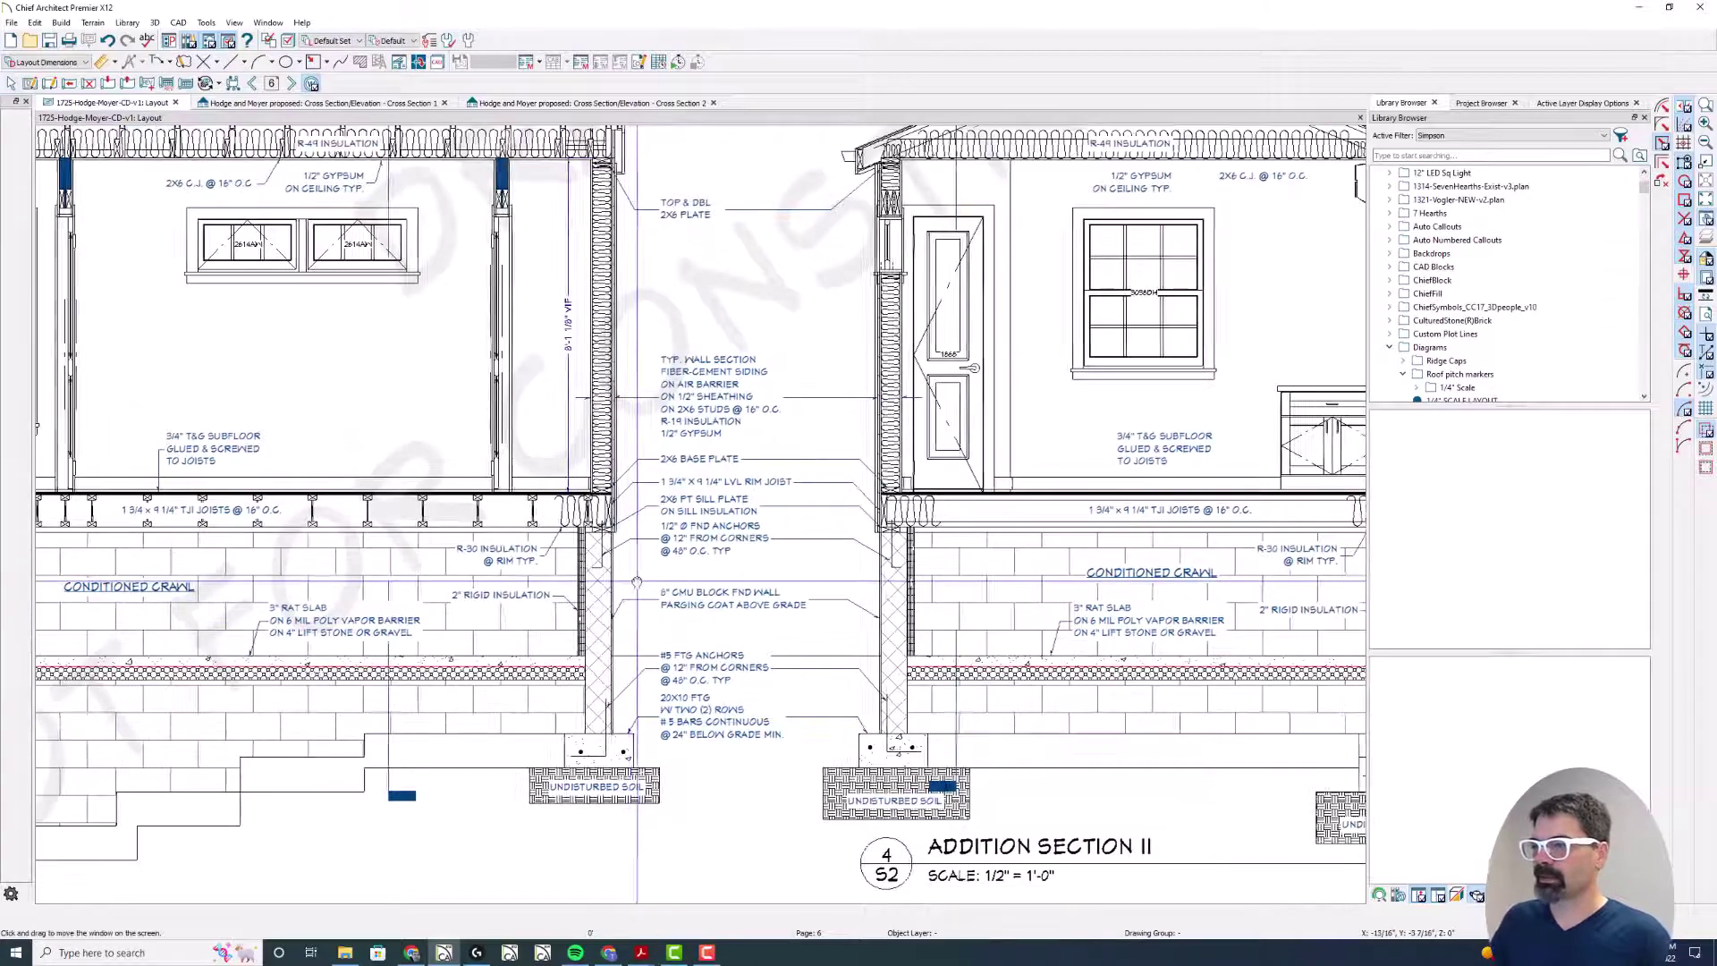
pyautogui.moveTo(637, 582); pyautogui.dragTo(674, 641, button='middle')
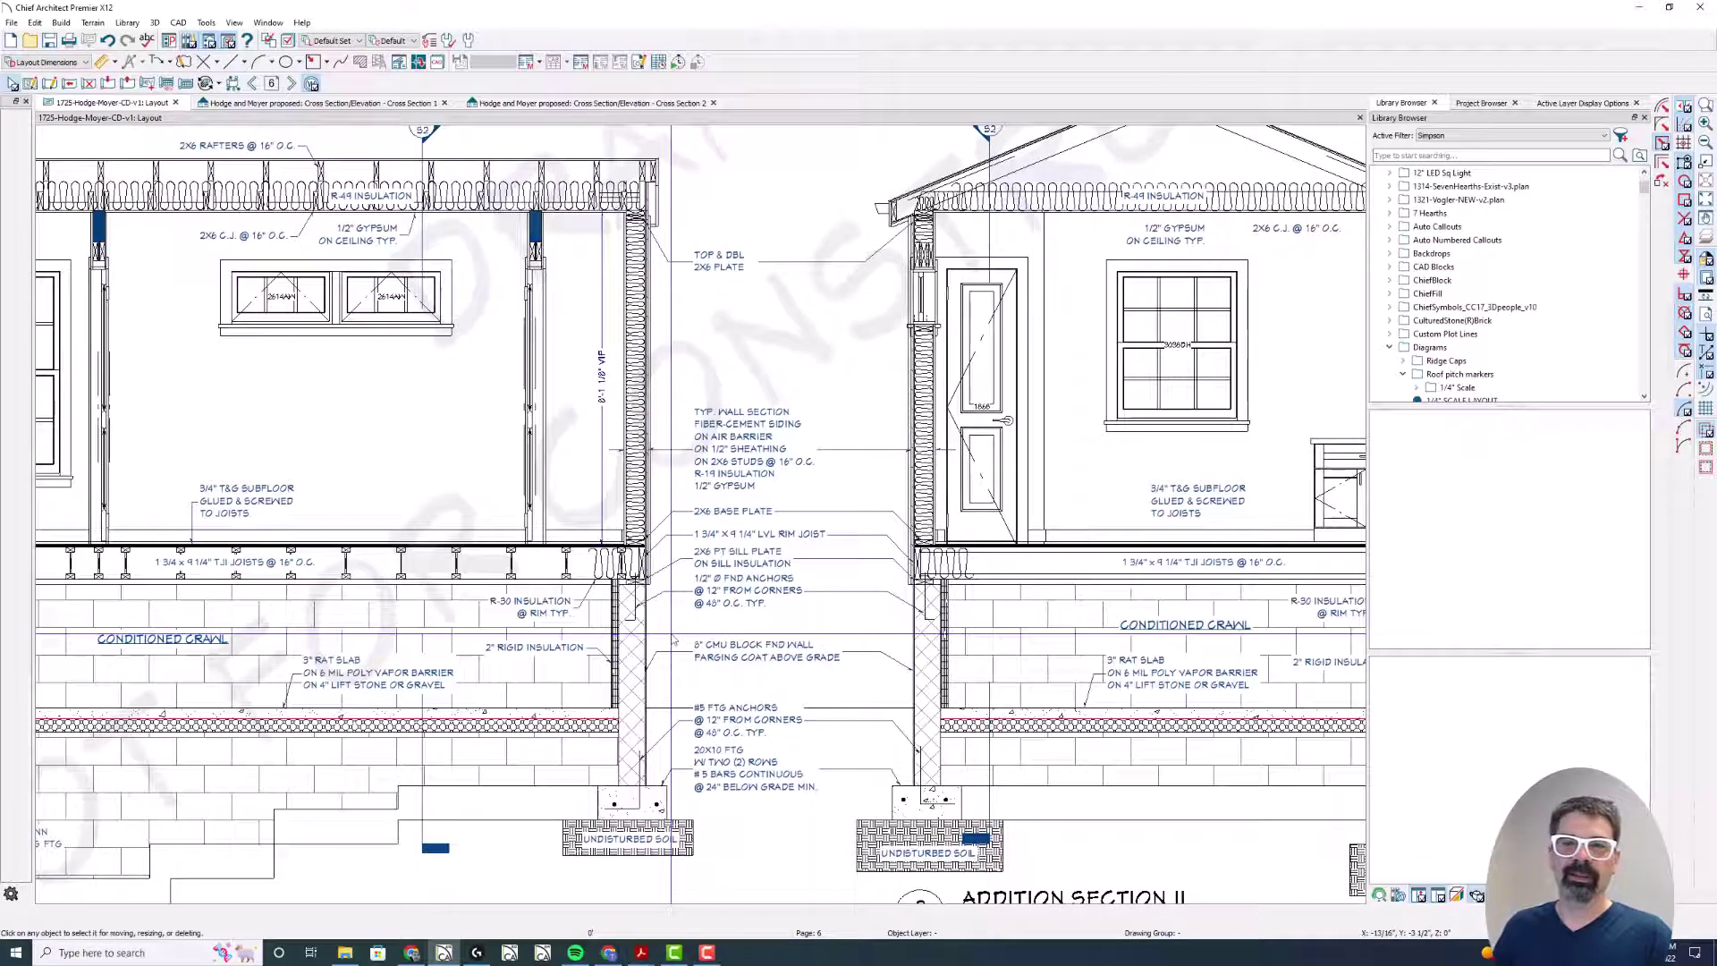